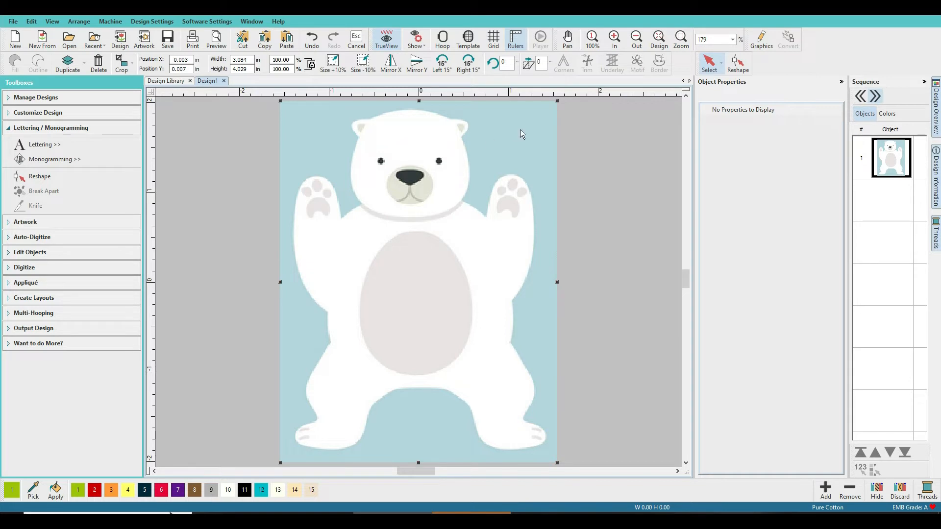
Try proportional widths of 5 inches and 5.5 inches for the polar bear artwork.
left_click(639, 133)
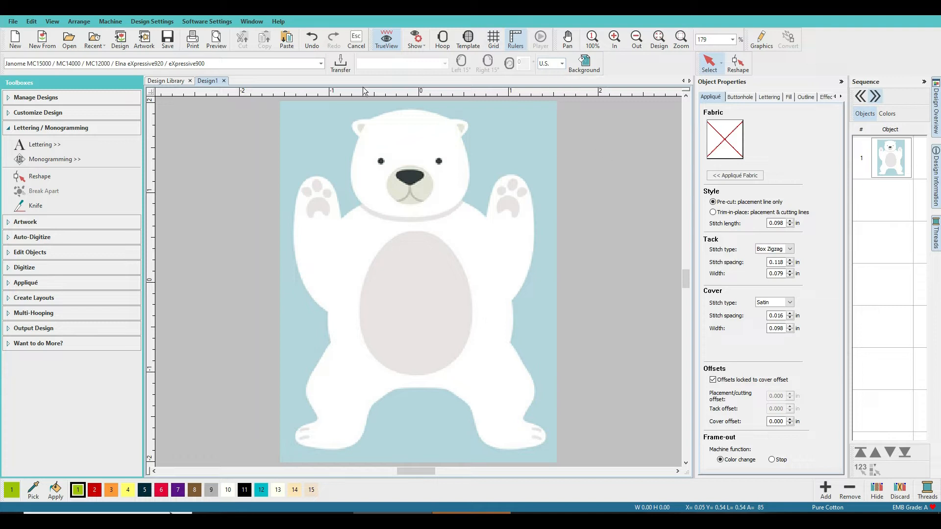
left_click(472, 175)
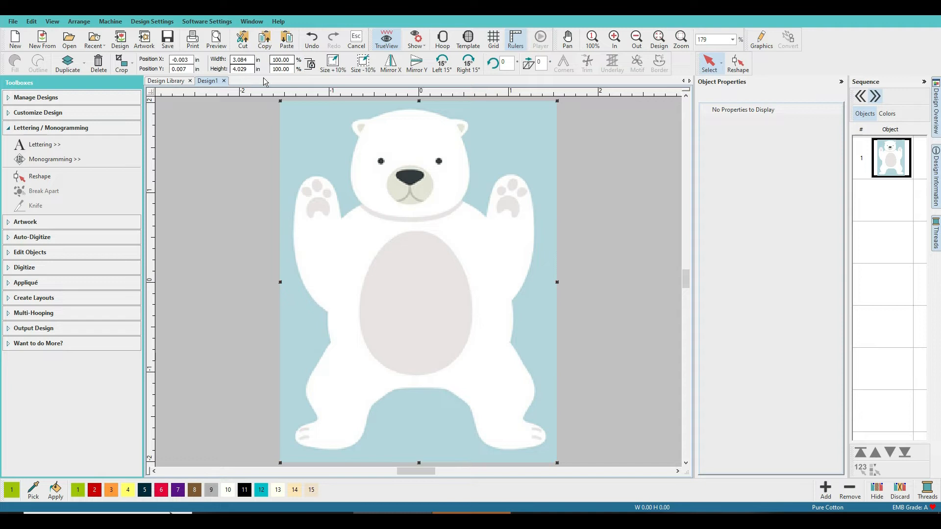
left_click(311, 65)
left_click(311, 66)
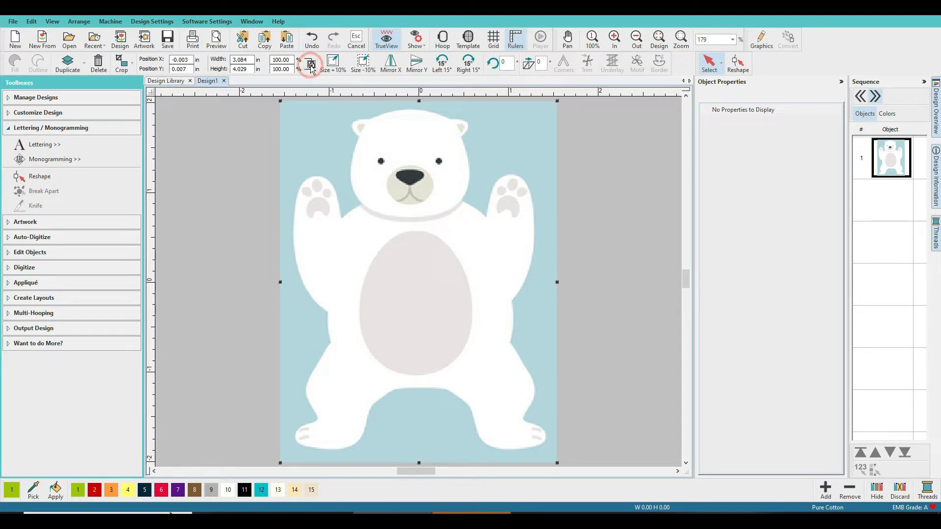
double_click(246, 58)
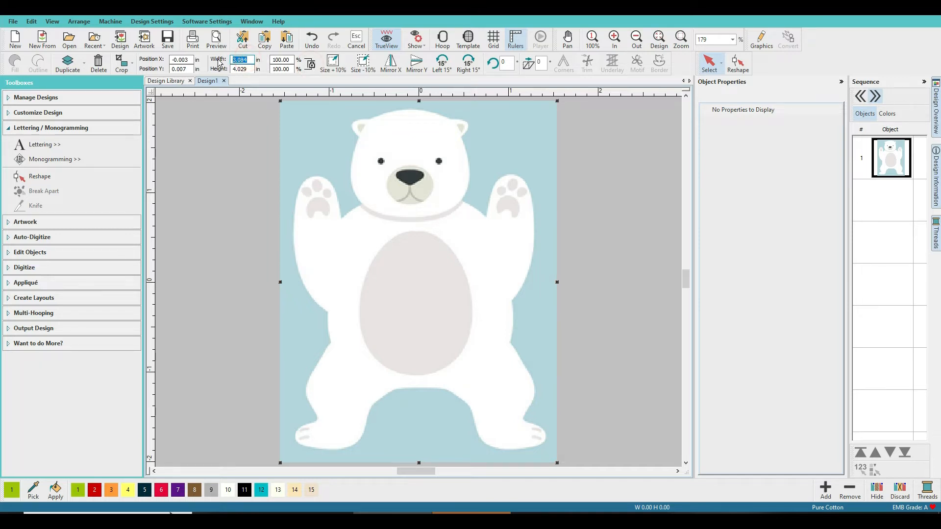
type("6.5")
left_click_drag(244, 59, 227, 63)
type("5")
key("Return")
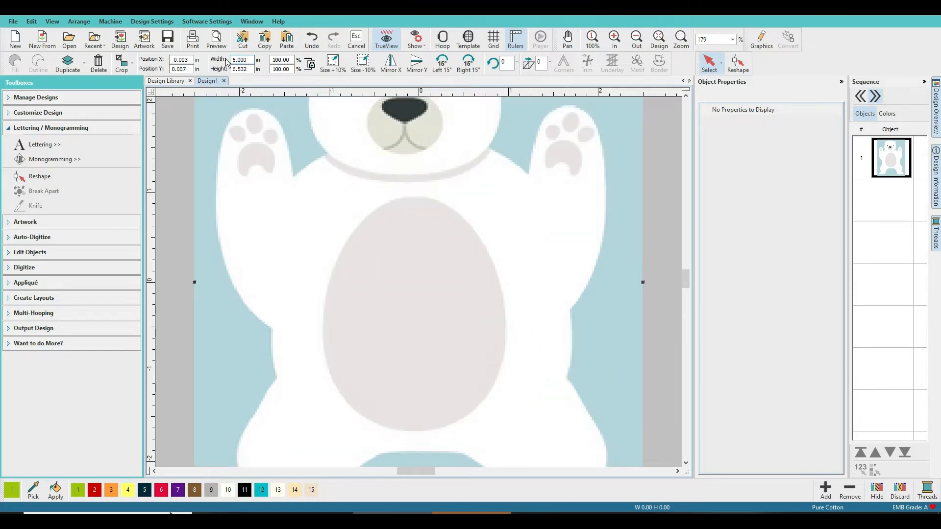
double_click(250, 60)
key("Return")
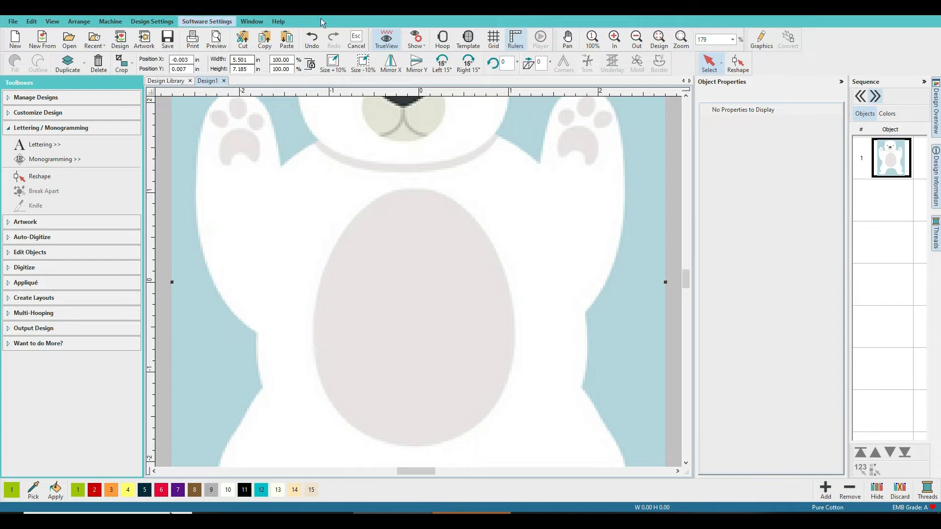
Resize the polar bear artwork proportionally to a width of 6 inches.
double_click(247, 60)
type("6")
key("Return")
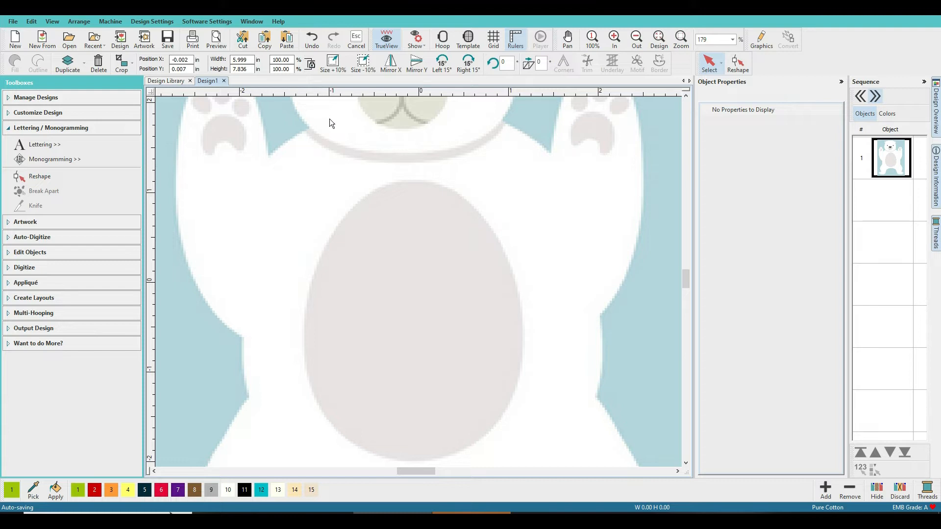
key("0")
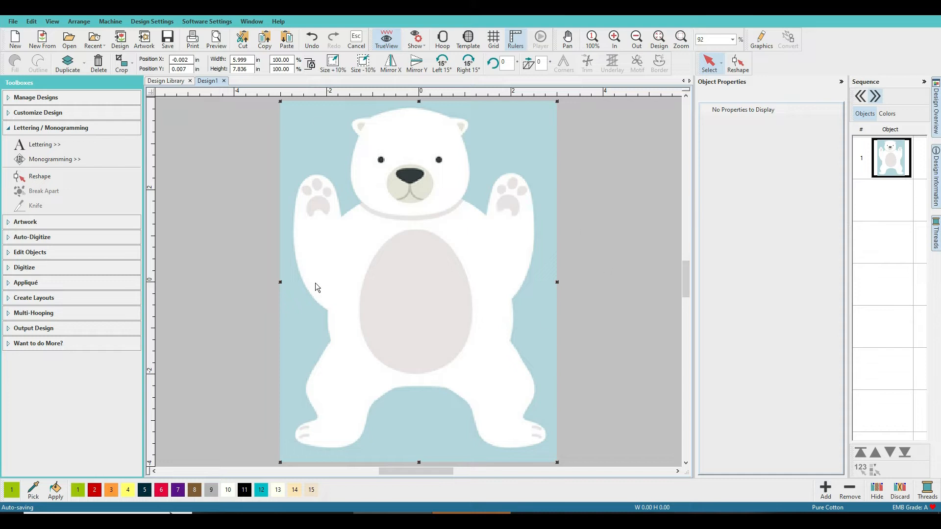
Lock the polar bear artwork and add a vertical and a horizontal guide through the rulers' zero points.
right_click(885, 157)
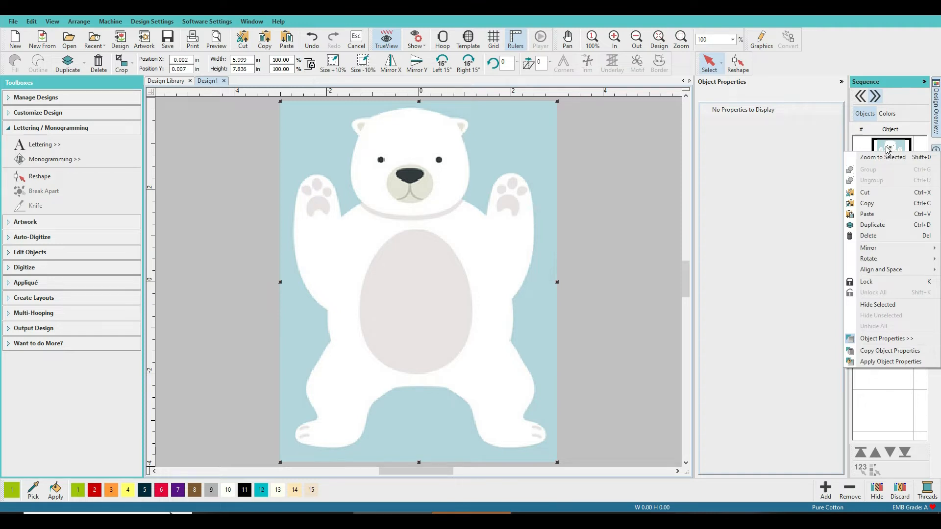
left_click(874, 281)
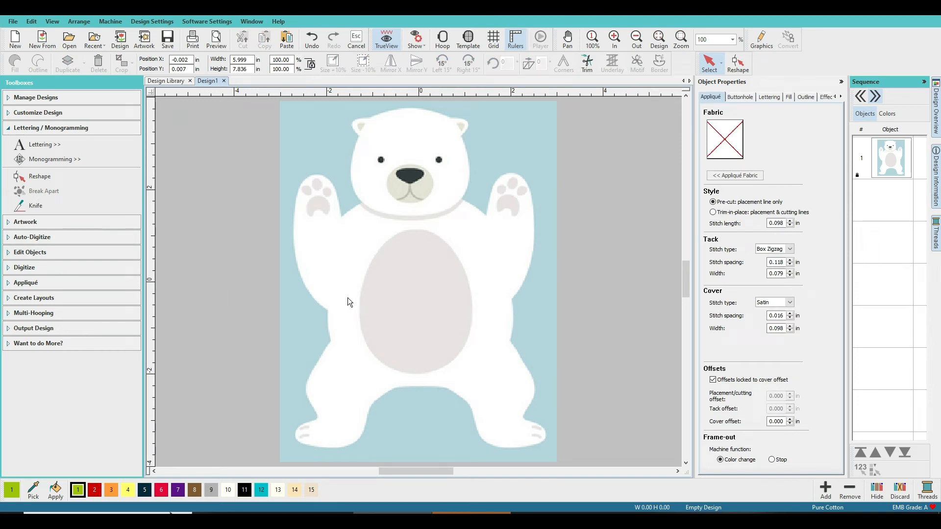
left_click(420, 93)
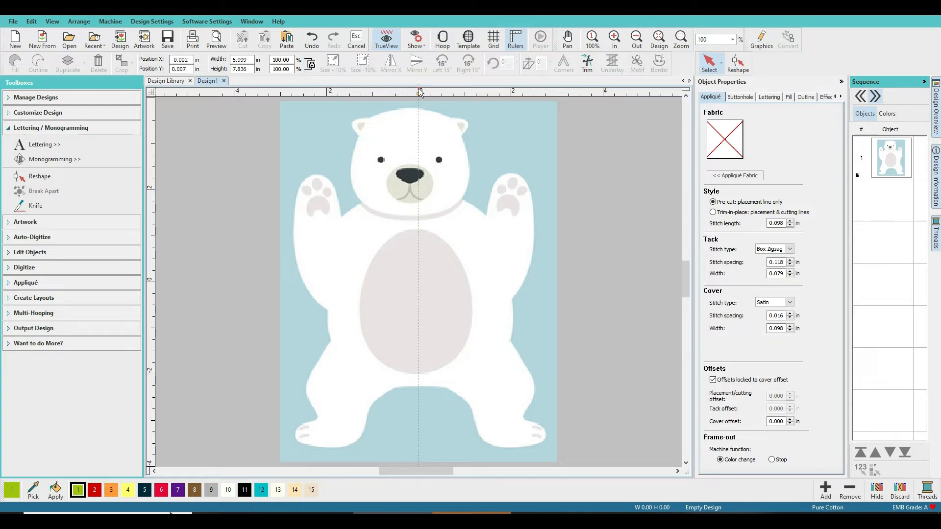
left_click(150, 282)
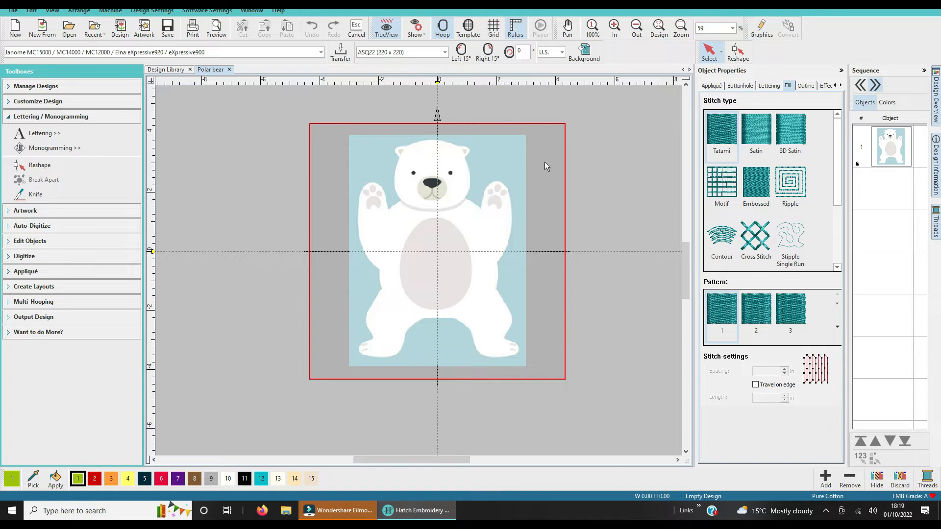
Hide the hoop and start a Digitize Appliqué object in thread color 10.
left_click(446, 28)
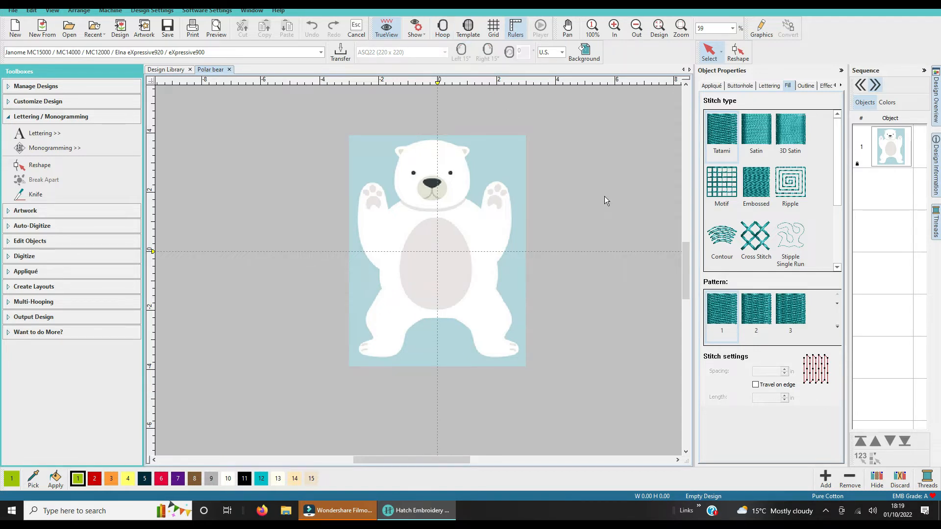
key("0")
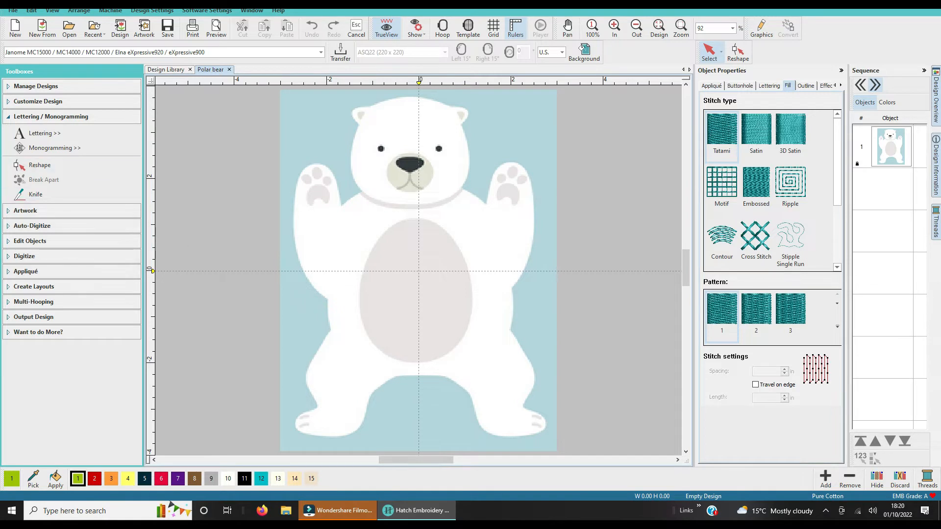
left_click(27, 271)
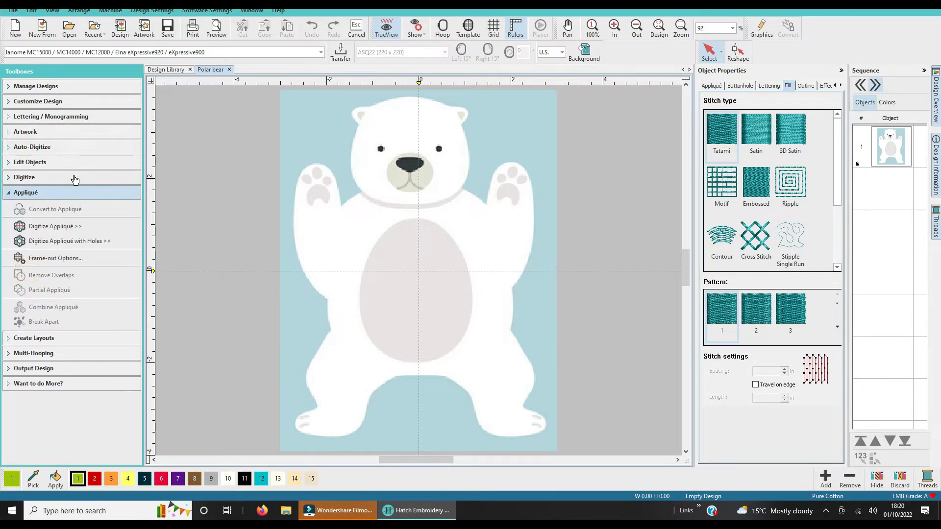
left_click(47, 228)
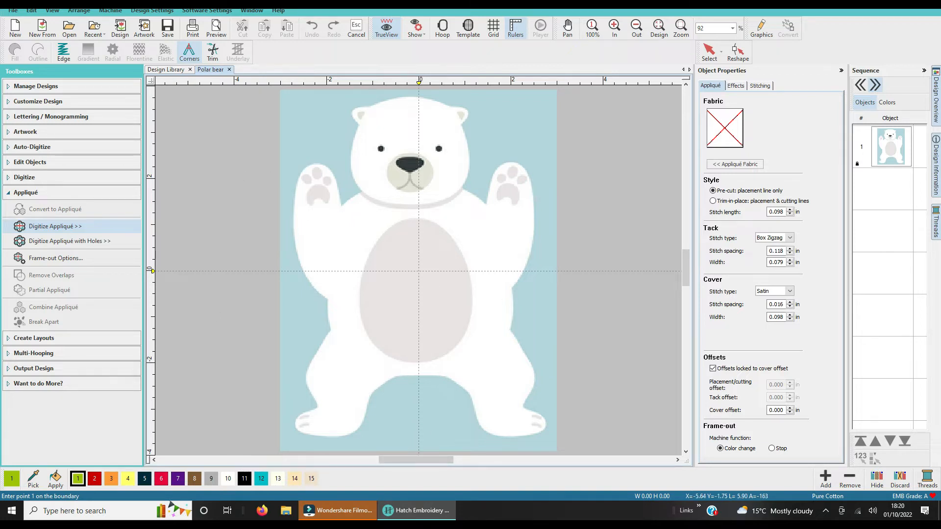
left_click(232, 479)
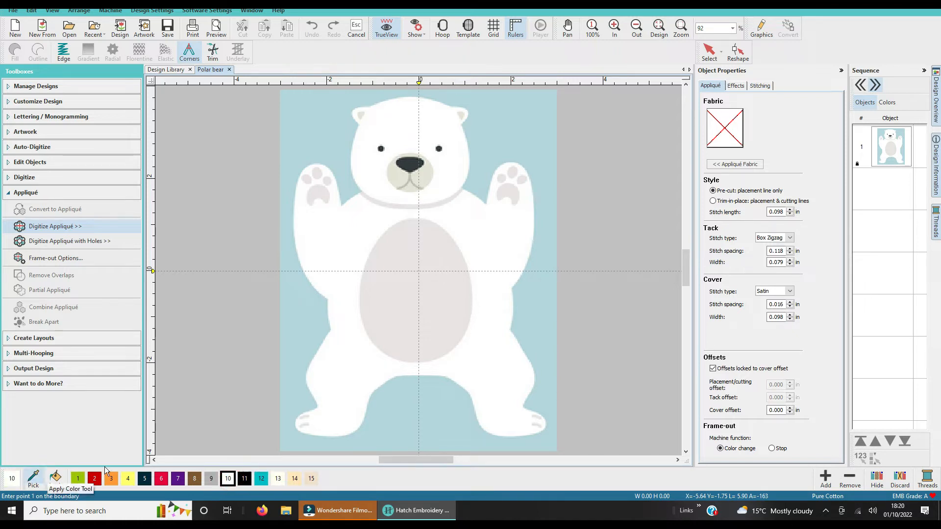
Trace the appliqué boundary from the vertical guide between the legs, down the left inner leg and around the left foot.
scroll(419, 271, "up", 4)
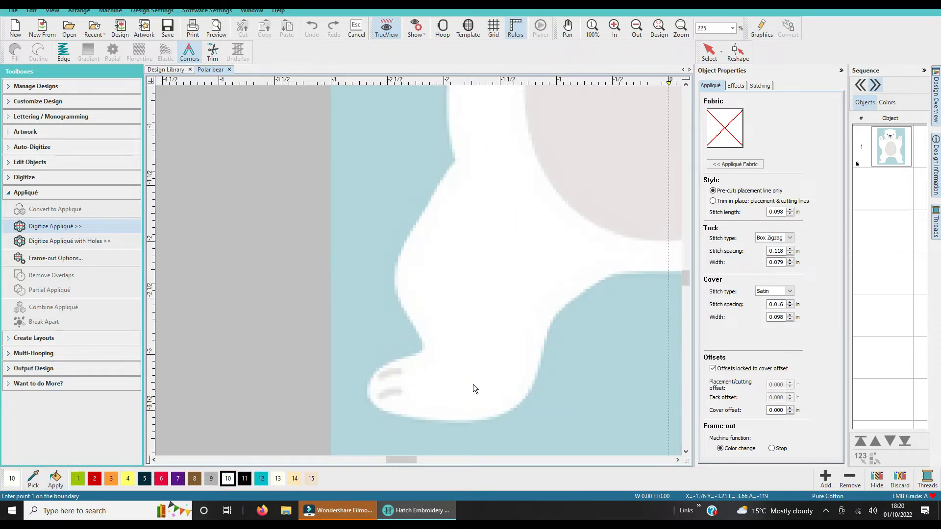
scroll(419, 272, "down", 2)
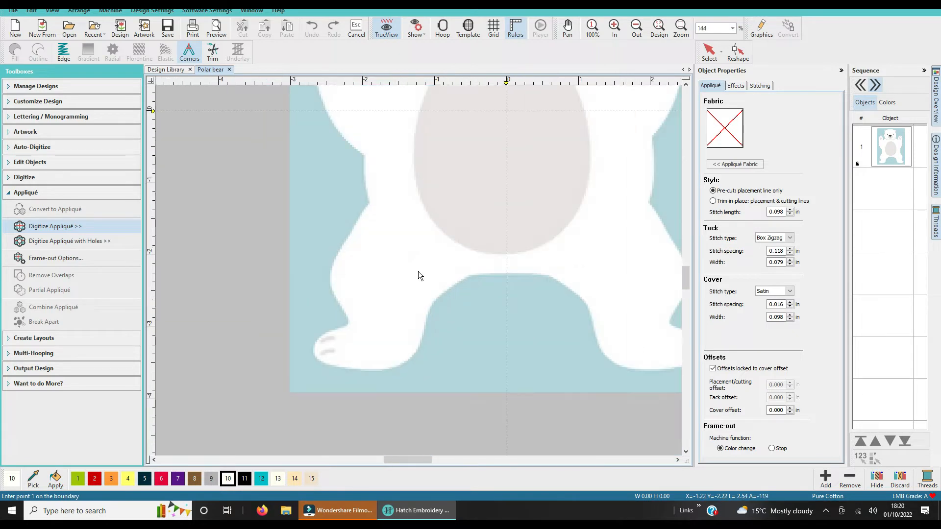
left_click(505, 274)
left_click(456, 284)
left_click(424, 331)
left_click(413, 355)
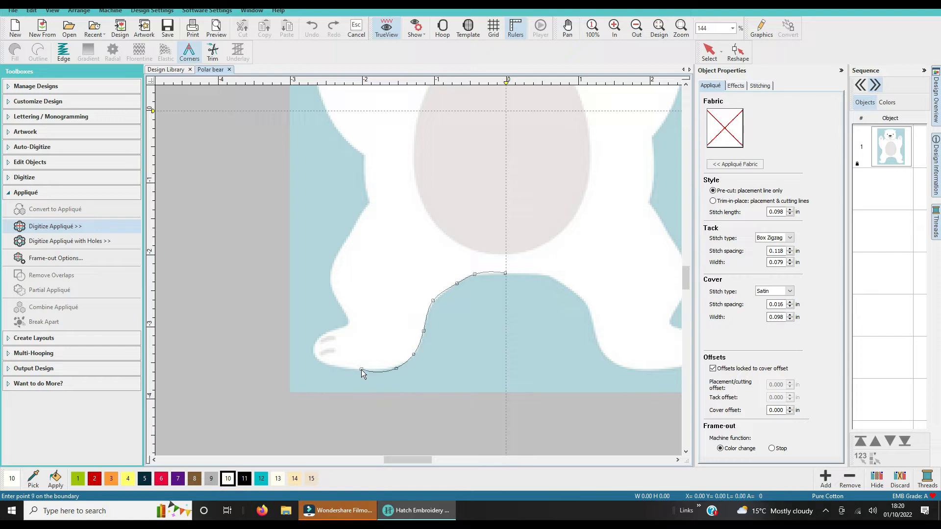
left_click(322, 363)
left_click(314, 350)
left_click(315, 347)
left_click(320, 338)
left_click(349, 328)
Continue the appliqué boundary up the outside of the left leg and along the torso to the base of the left arm.
left_click(338, 303)
left_click(330, 281)
left_click(332, 263)
left_click(350, 236)
left_click(360, 216)
left_click(369, 203)
left_click(366, 188)
left_click(365, 170)
left_click(365, 155)
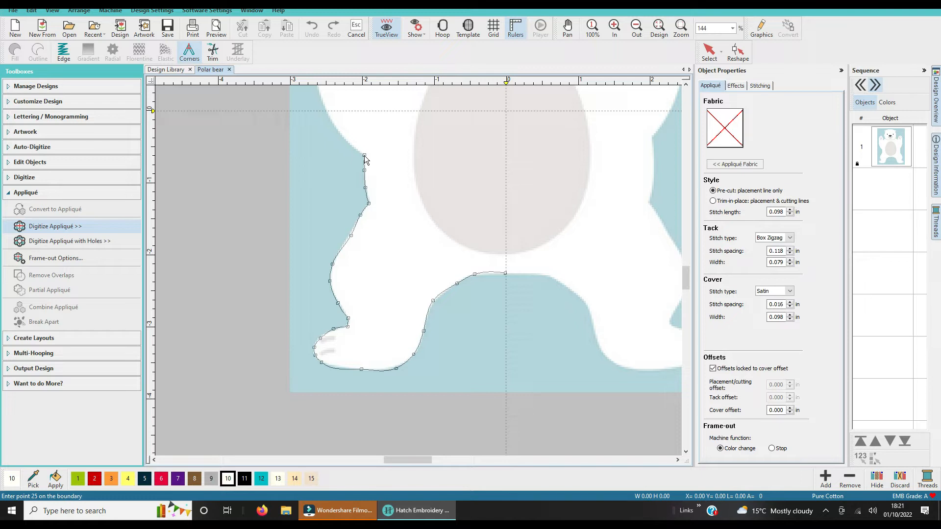
Continue the appliqué boundary up the outer edge of the raised left arm and around its paw.
left_click(338, 132)
left_click(324, 107)
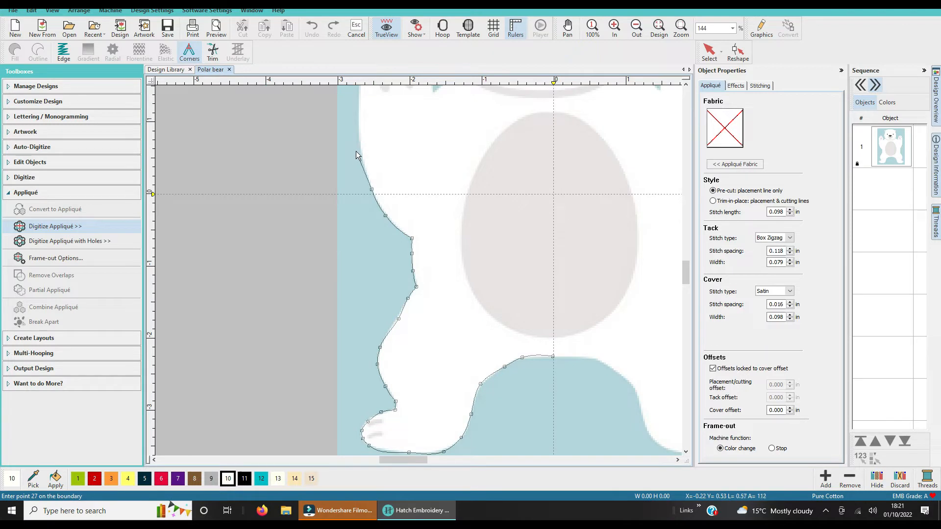
left_click(359, 148)
left_click(394, 175)
left_click(396, 145)
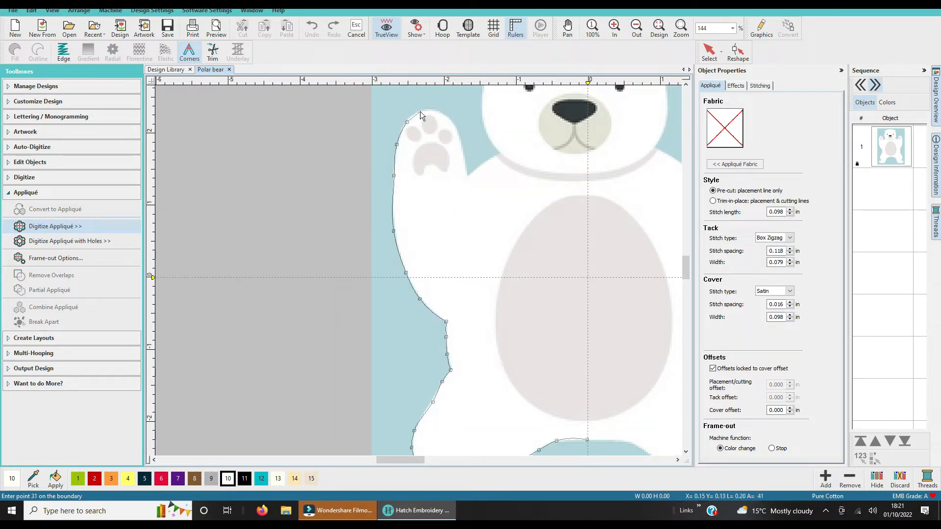
left_click(421, 110)
left_click(442, 112)
left_click(466, 158)
Continue the appliqué boundary over the left shoulder, up the left side of the face and around the left ear.
left_click(499, 152)
left_click(486, 134)
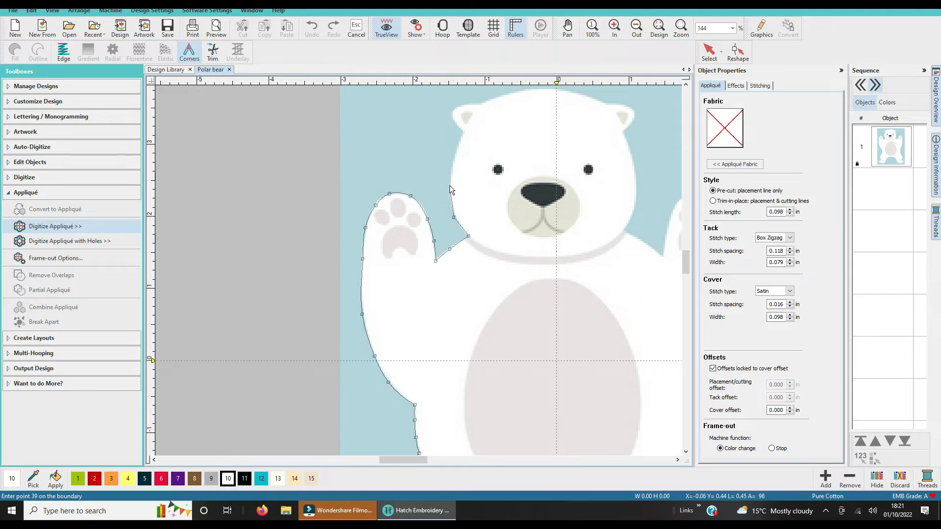
left_click(451, 185)
left_click(457, 146)
left_click(464, 130)
left_click(455, 124)
left_click(452, 114)
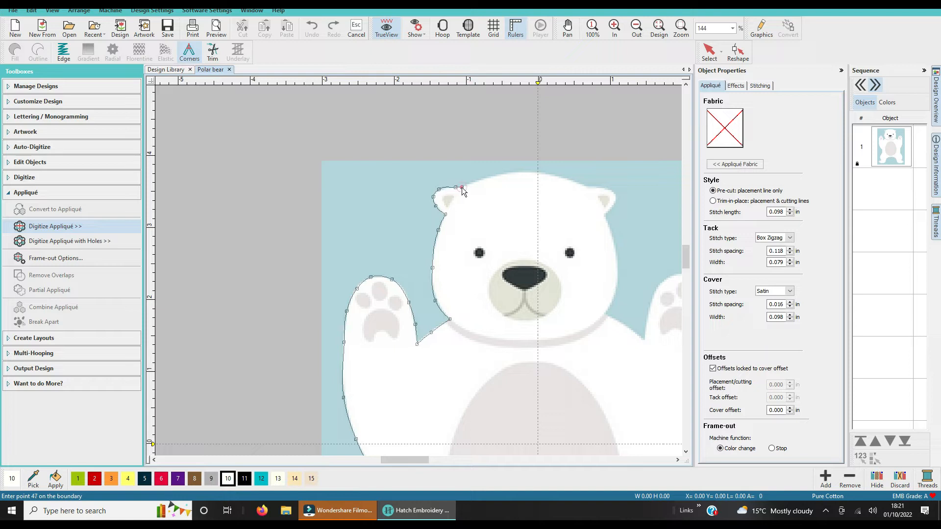
Continue the appliqué boundary across the top of the head and around the right ear to its base.
left_click(479, 180)
left_click(523, 174)
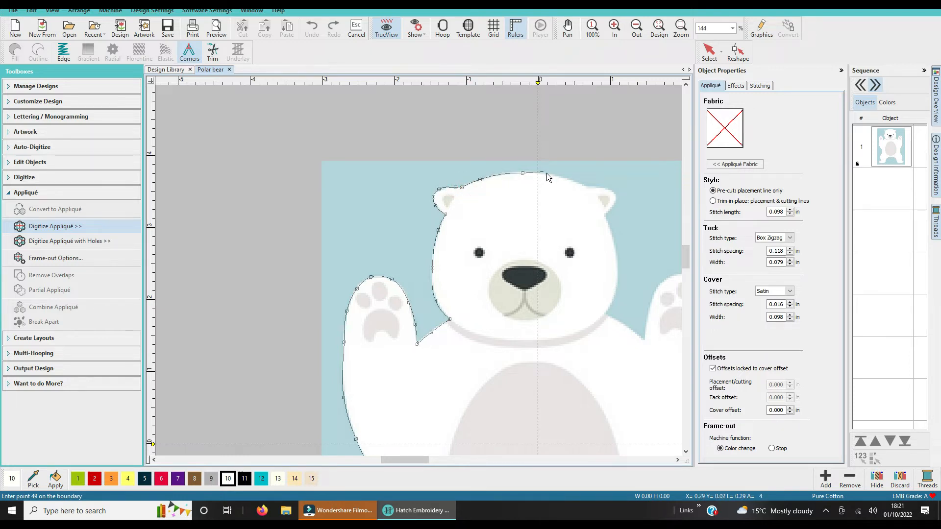
left_click(587, 189)
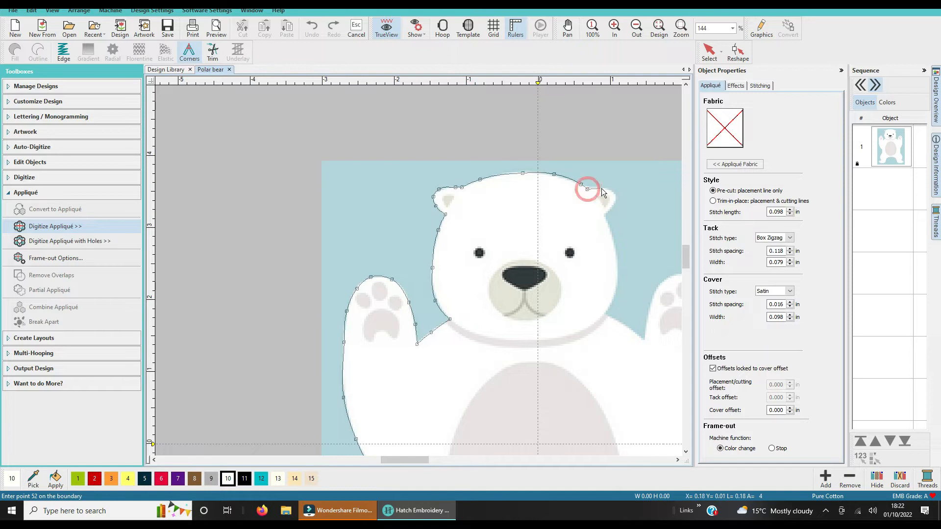
left_click(605, 215)
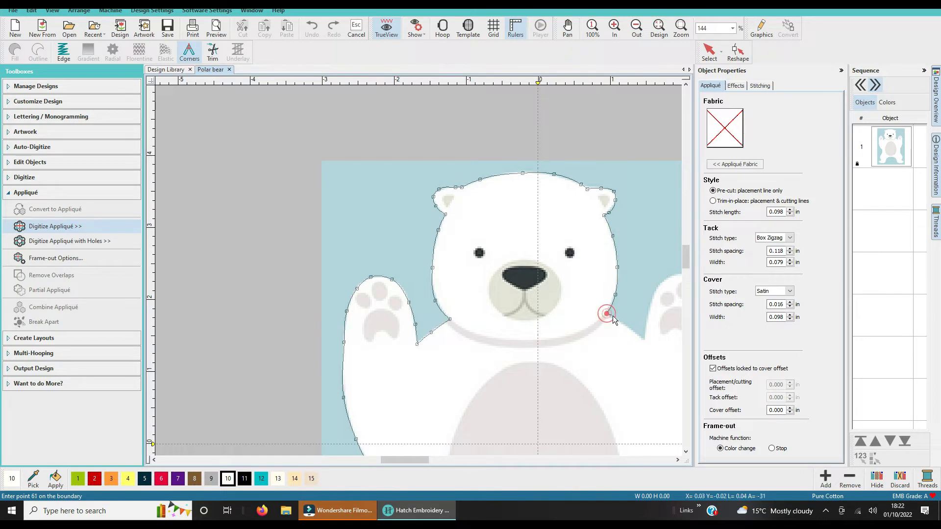
Continue the appliqué boundary from the right shoulder around the raised right paw and down the arm's outer edge.
left_click(645, 340)
left_click(648, 307)
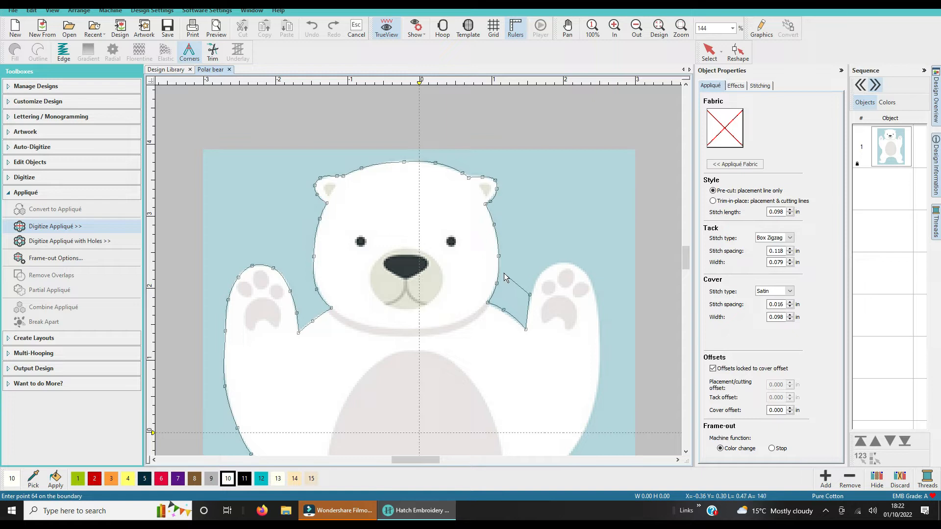
left_click(540, 275)
left_click(599, 302)
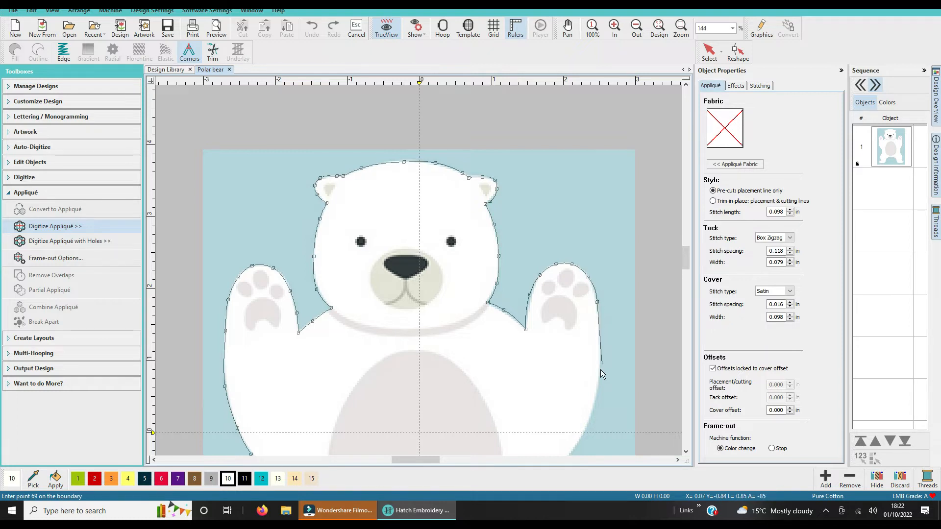
left_click(600, 375)
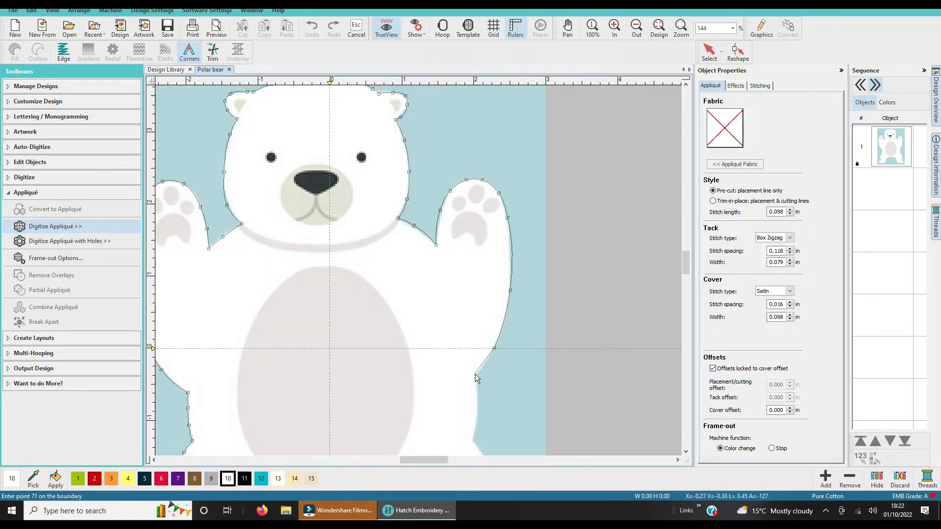
Continue the appliqué boundary down the right side of the body, around the thigh and ankle to the right foot's toes.
left_click(478, 402)
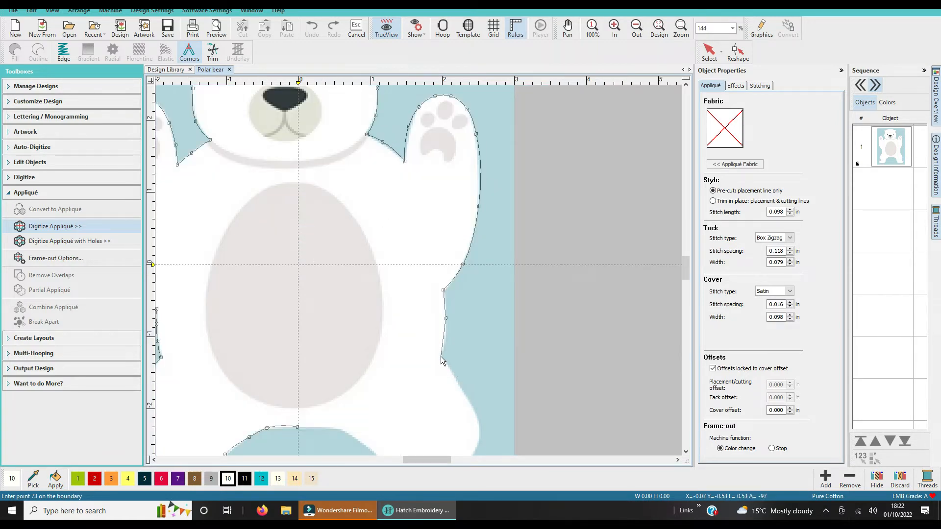
left_click(442, 356)
left_click(469, 400)
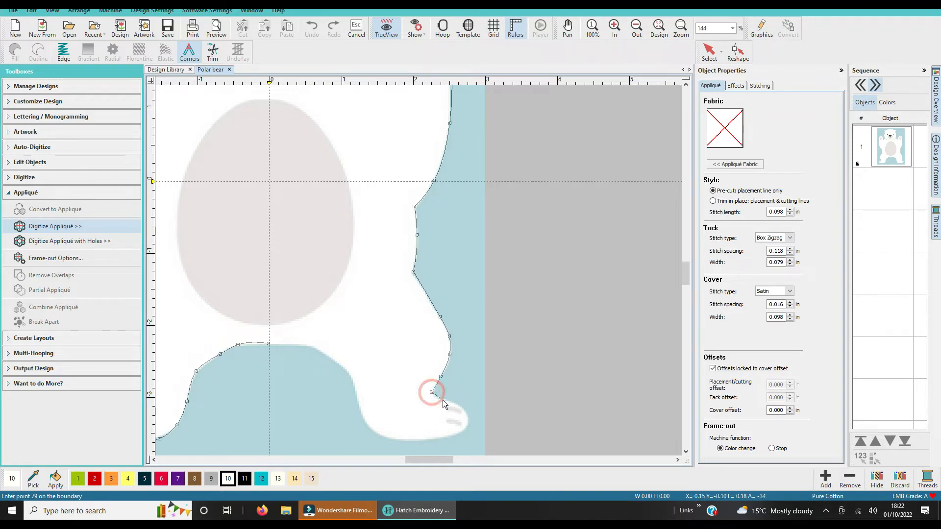
left_click(468, 417)
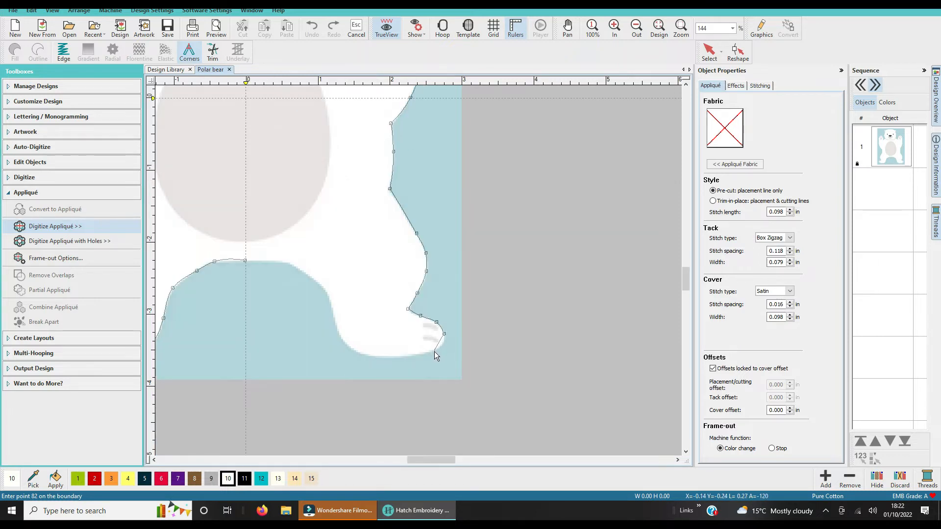
Continue the appliqué boundary along the right foot's sole, up the inner leg and across the crotch to close the outline.
left_click(403, 357)
left_click(345, 342)
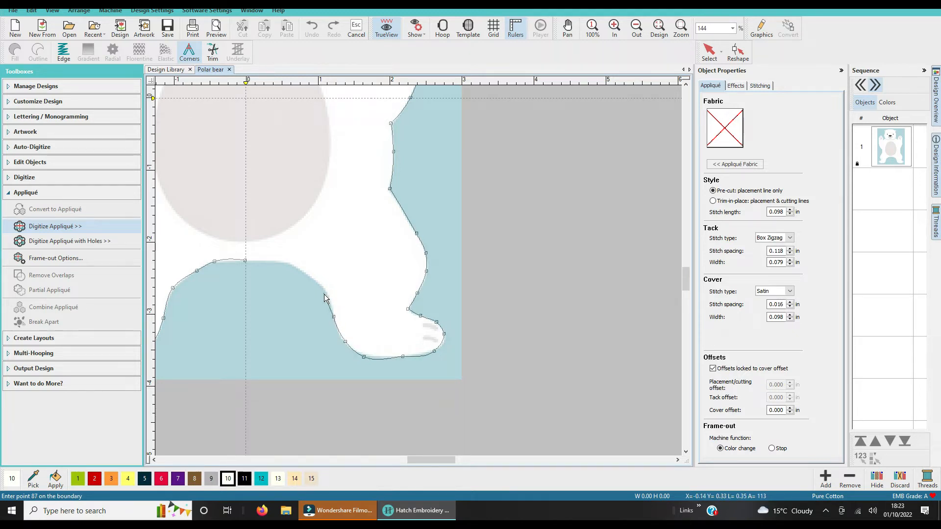
left_click(290, 262)
scroll(274, 263, "down", 3)
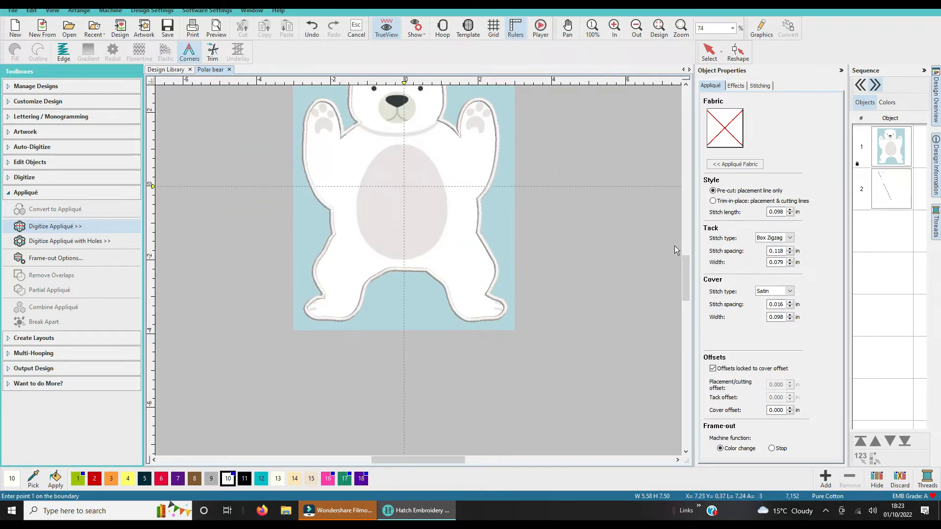
left_click_drag(687, 272, 684, 261)
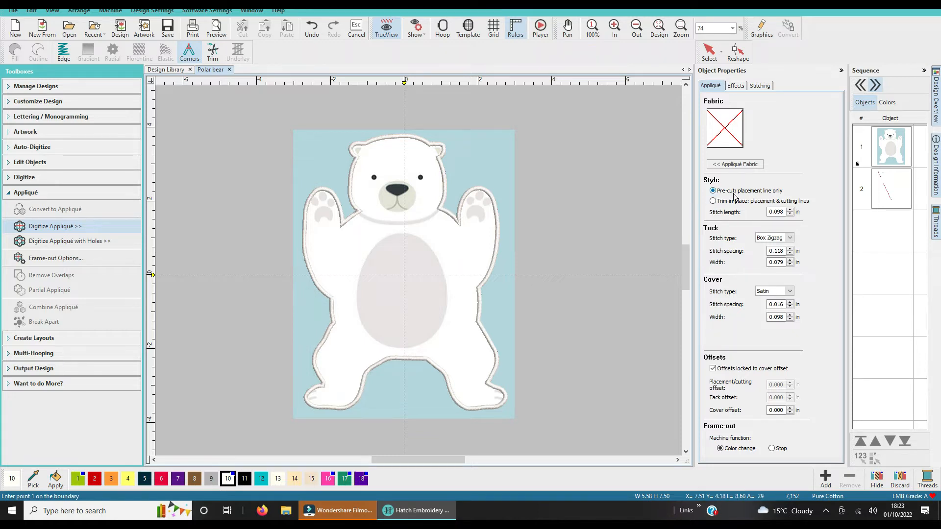
With no object selected, set the default appliqué style to Trim-in-place: placement & cutting lines.
left_click(712, 203)
left_click(616, 156)
key("c")
key("Escape")
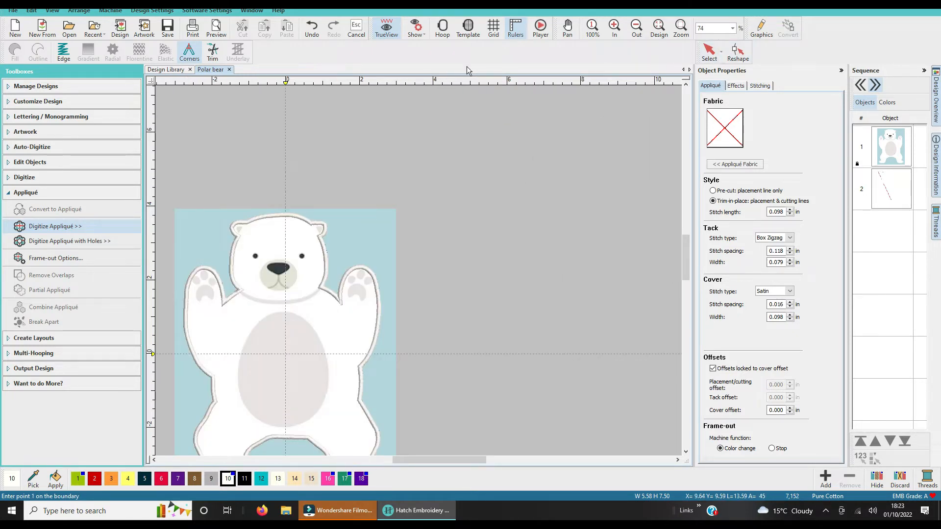
Select the bear appliqué object and set its style to Trim-in-place: placement & cutting lines.
left_click(709, 49)
left_click(889, 189)
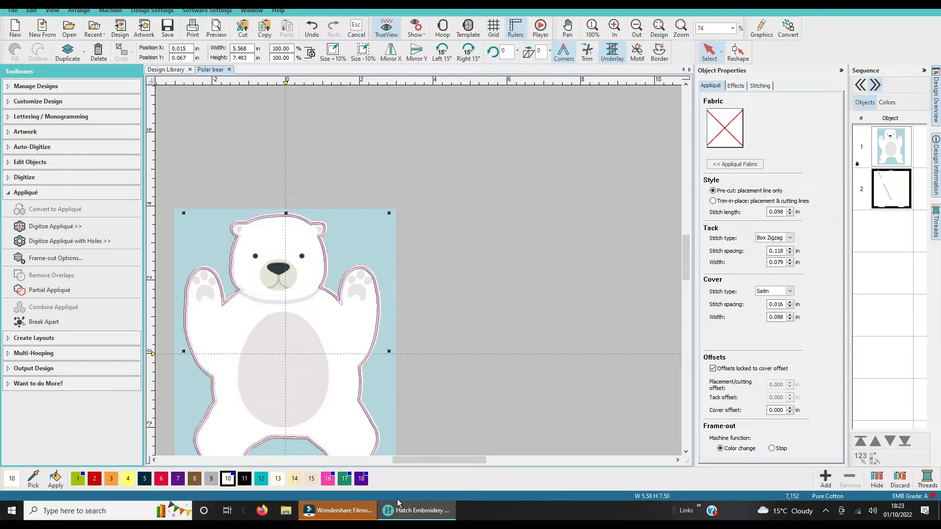
left_click_drag(438, 460, 405, 460)
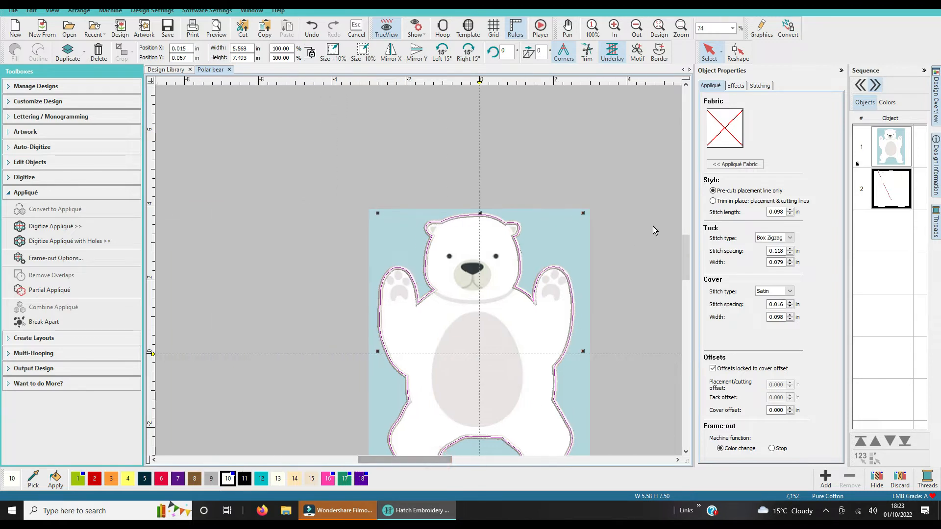
left_click_drag(684, 246, 684, 257)
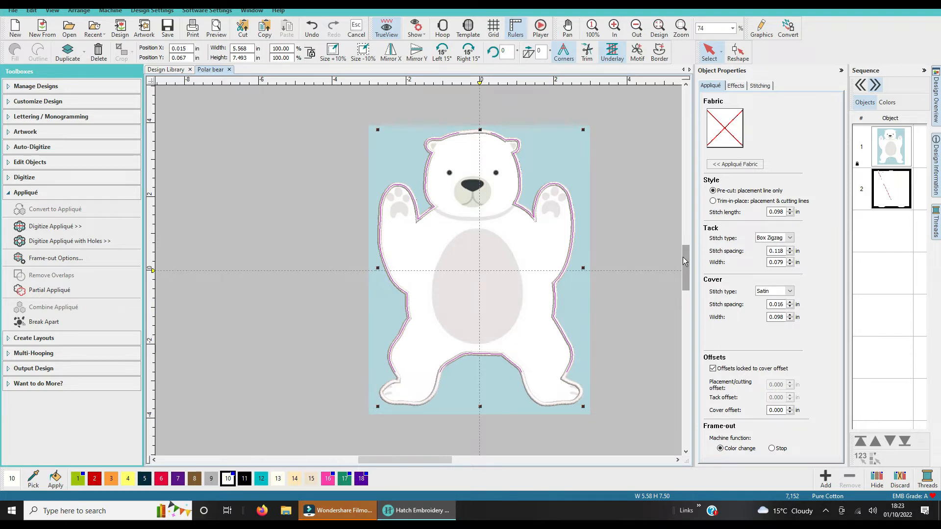
left_click(714, 202)
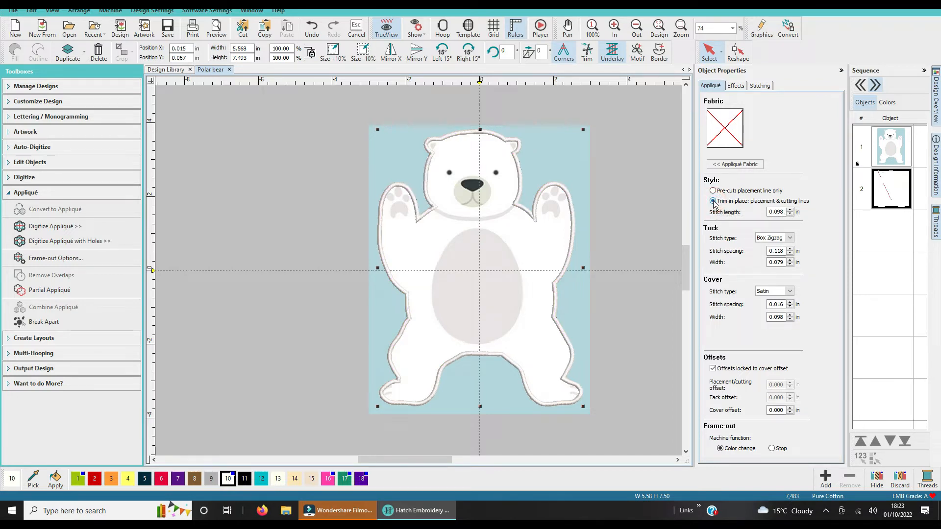
Deselect the bear appliqué and switch the measurement units to Metric.
left_click(632, 139)
left_click(563, 53)
left_click(549, 62)
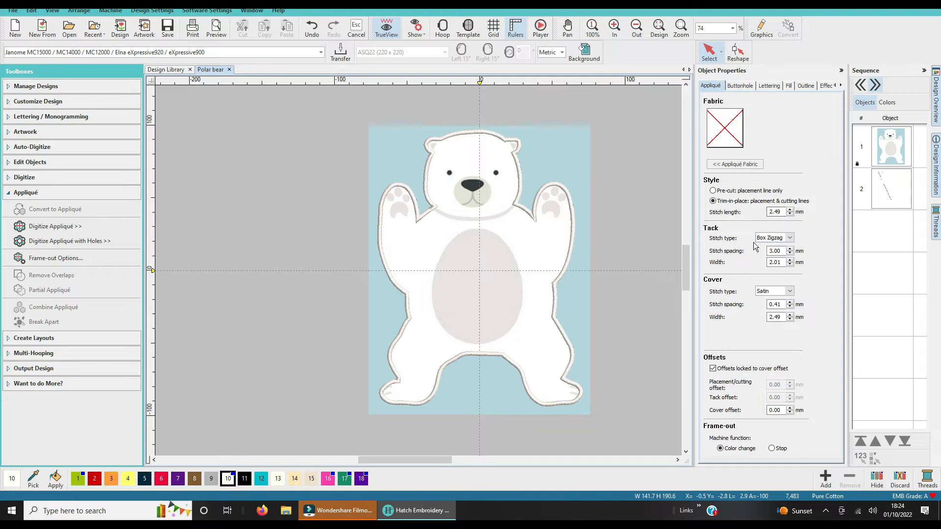
Set the default appliqué tack stitch type to None and the default satin cover width to 4.00 mm.
left_click(790, 238)
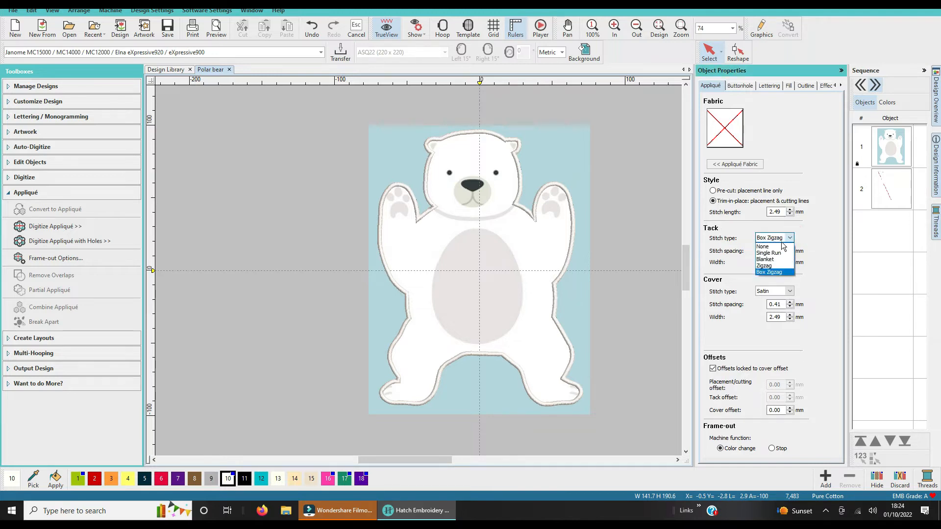
left_click(773, 249)
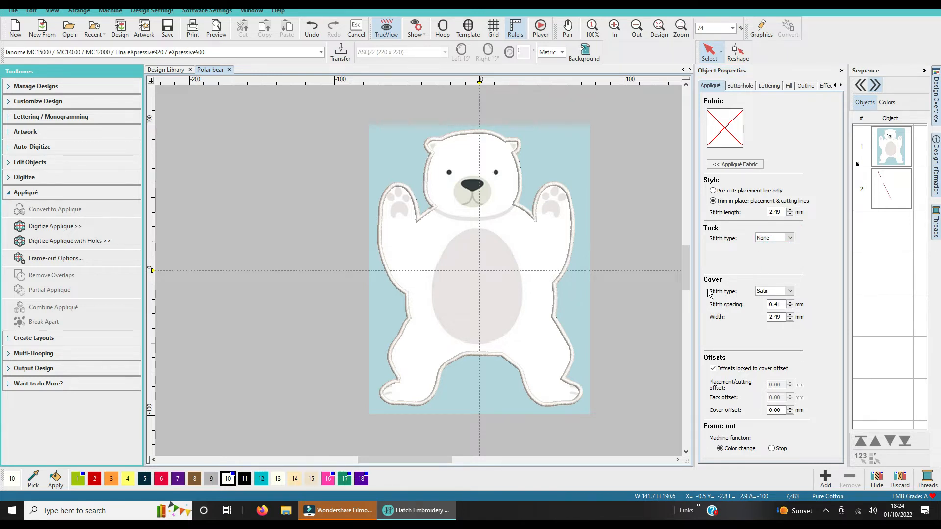
left_click(779, 317)
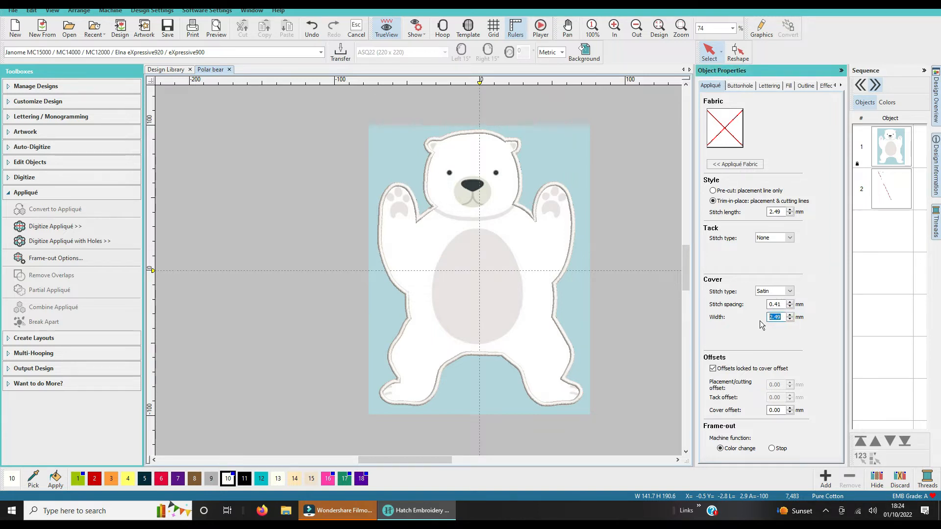
key("Return")
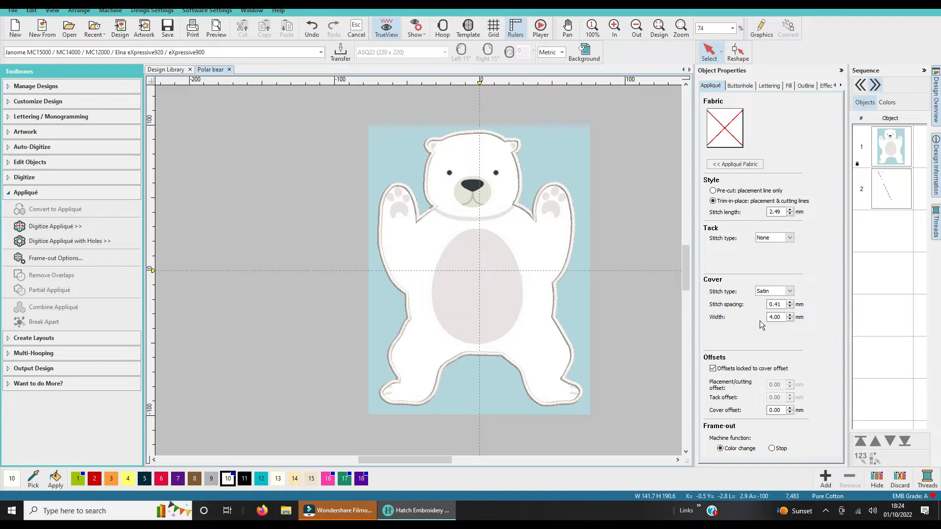
Set the bear appliqué's satin cover width to 4.00 mm and its tack stitch type to None.
left_click(900, 181)
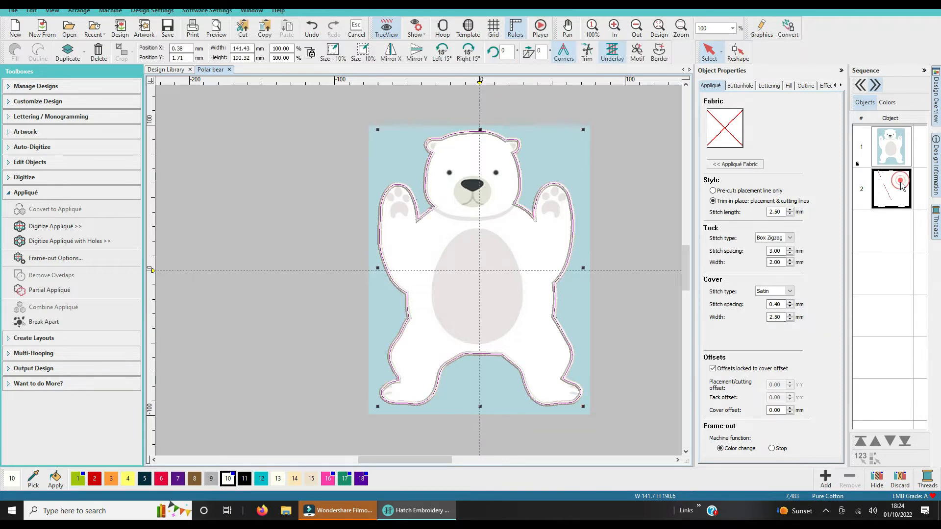
left_click(779, 317)
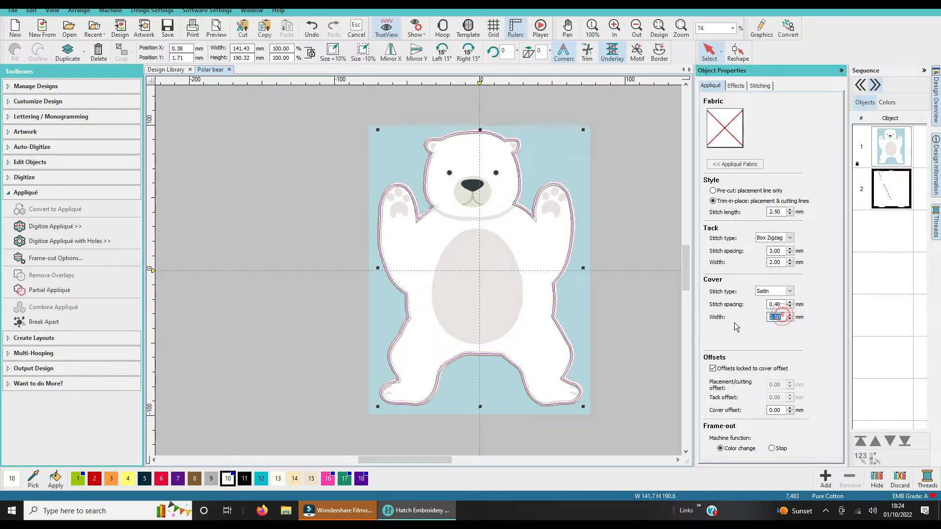
type("4")
key("Return")
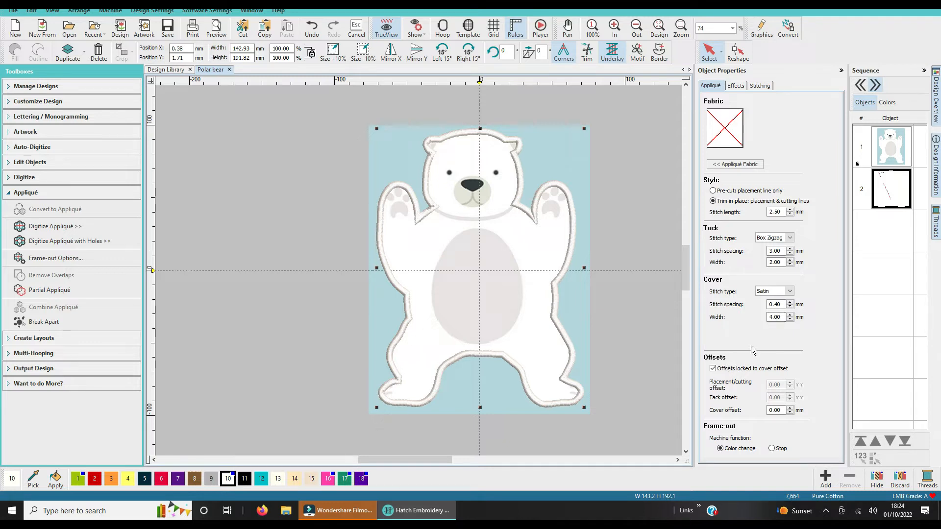
left_click(790, 239)
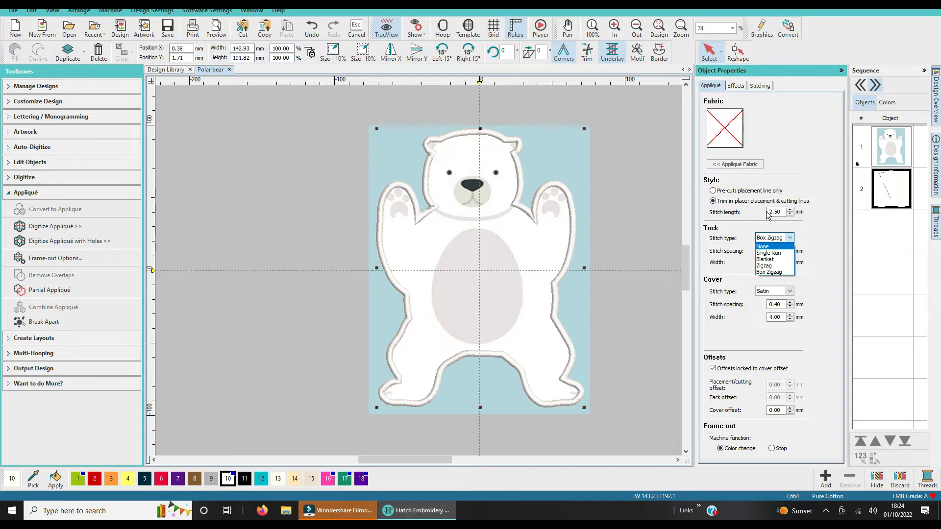
left_click(776, 248)
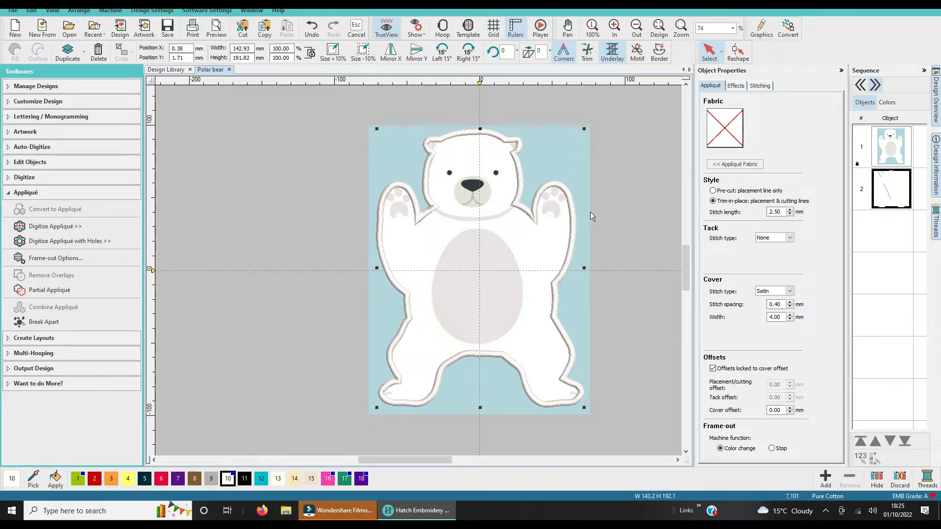
Reshape the bear appliqué by deleting the surplus node on the left arm's outer edge below the paw, and return to object selection.
left_click(894, 188)
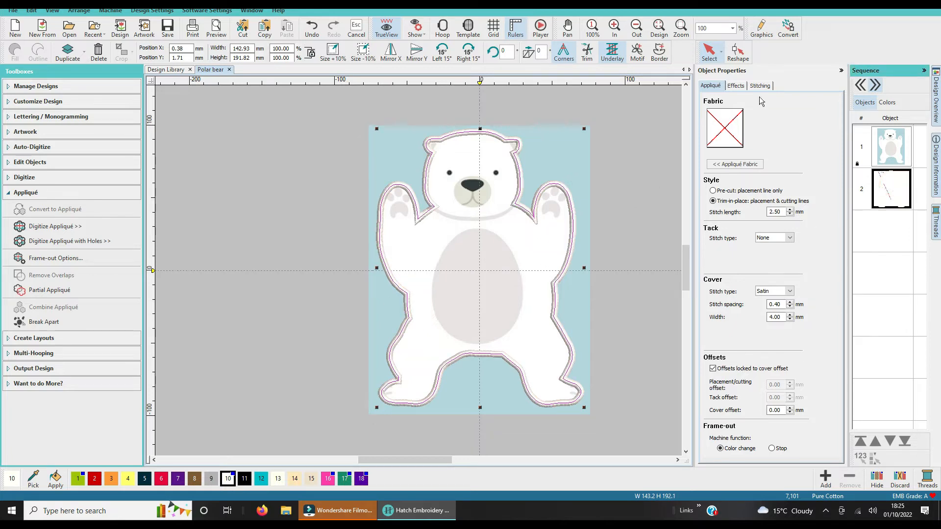
left_click(737, 52)
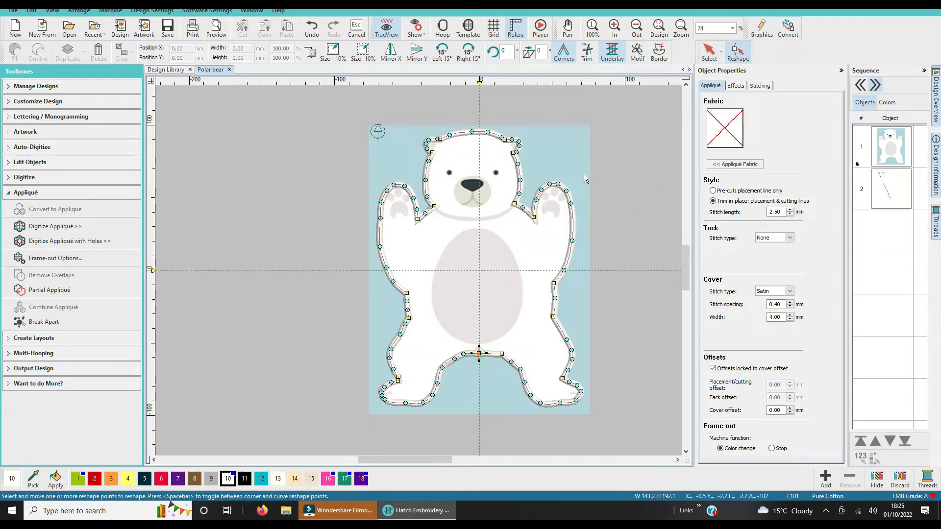
scroll(591, 175, "up", 2)
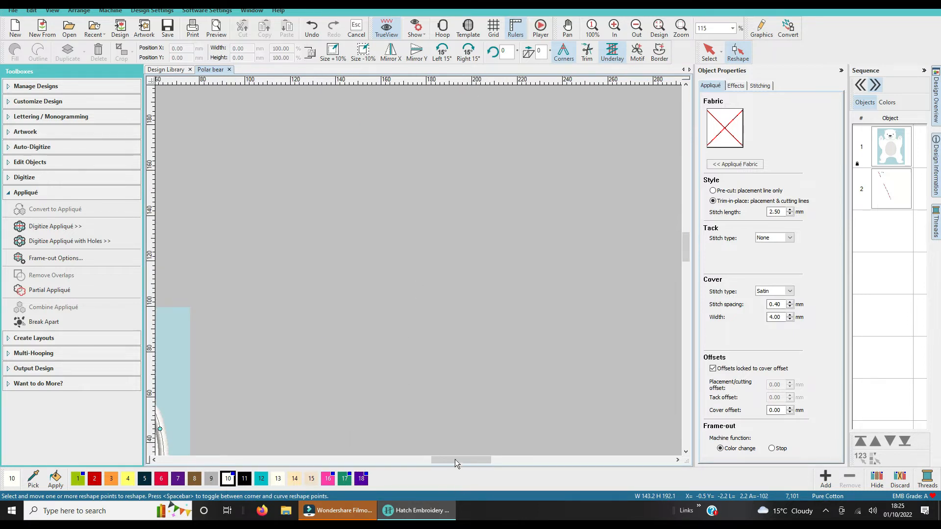
key("0")
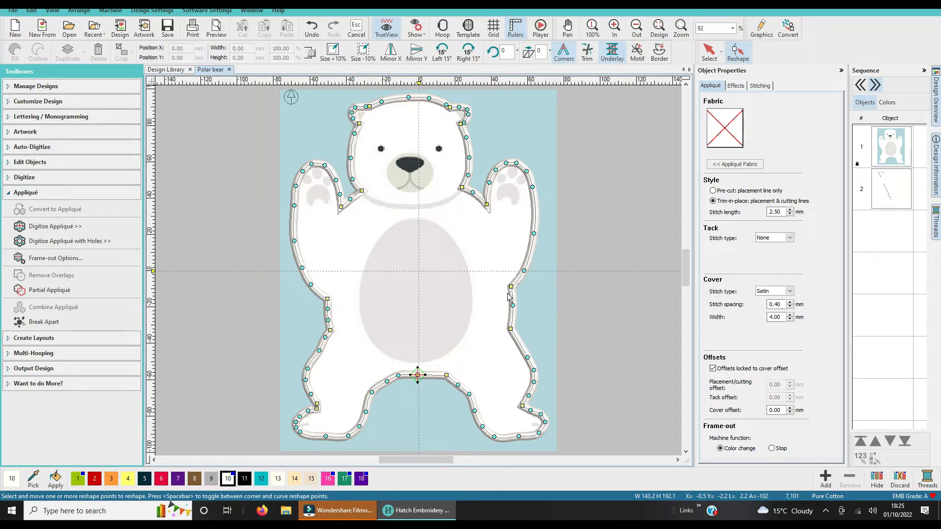
left_click(294, 207)
key("Delete")
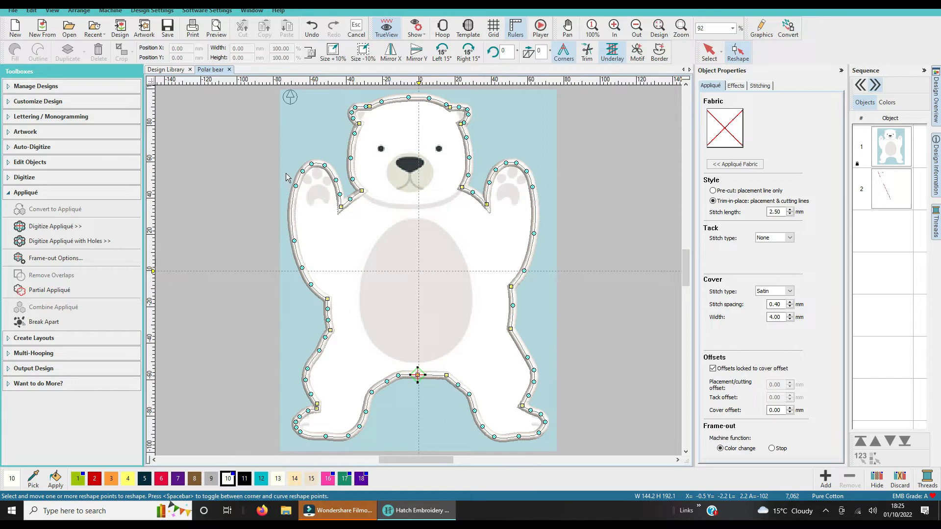
left_click(710, 50)
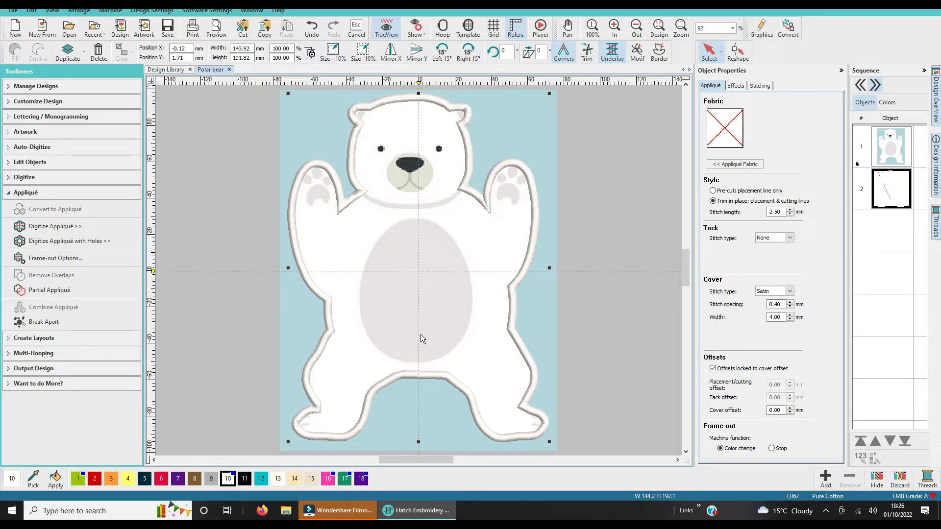
Set the view zoom to 100%.
left_click(733, 28)
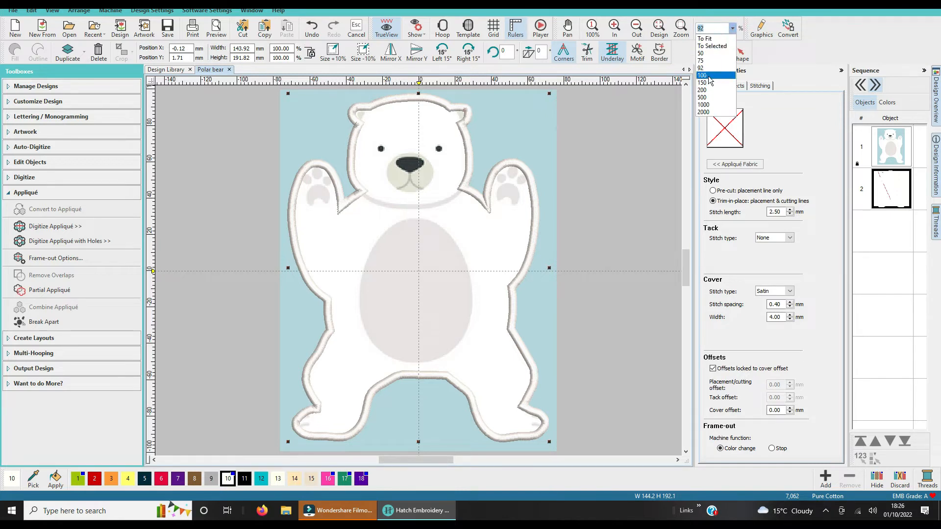
left_click(709, 67)
left_click(733, 28)
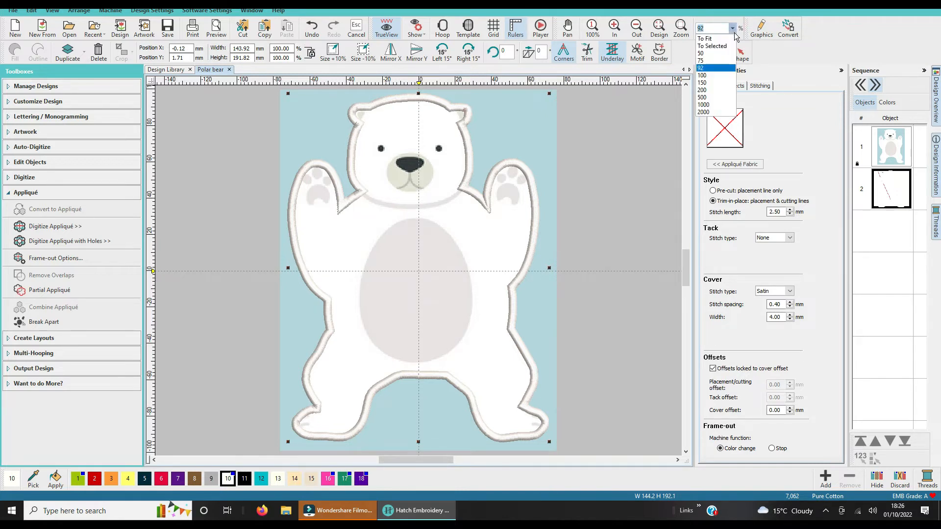
left_click(710, 74)
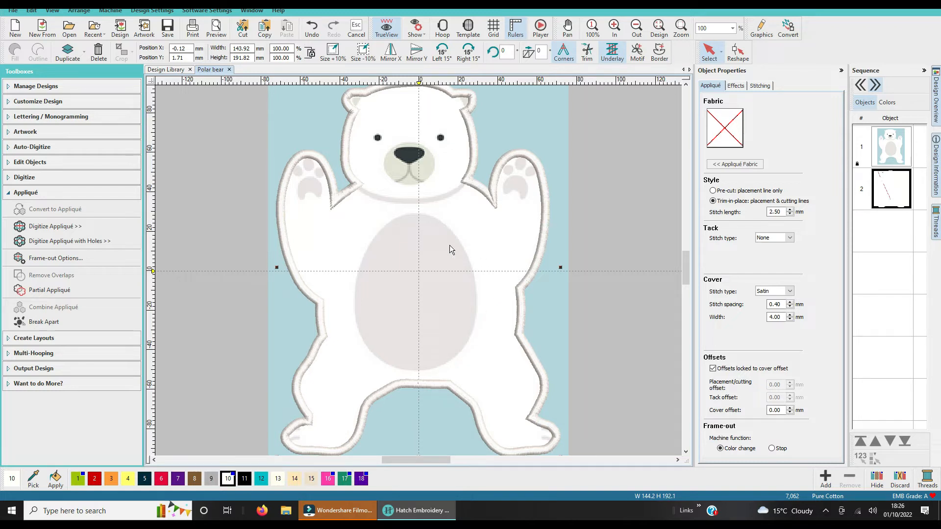
Try thread colour 9 on the bear appliqué outline and restore colour 10.
left_click(38, 194)
left_click(38, 193)
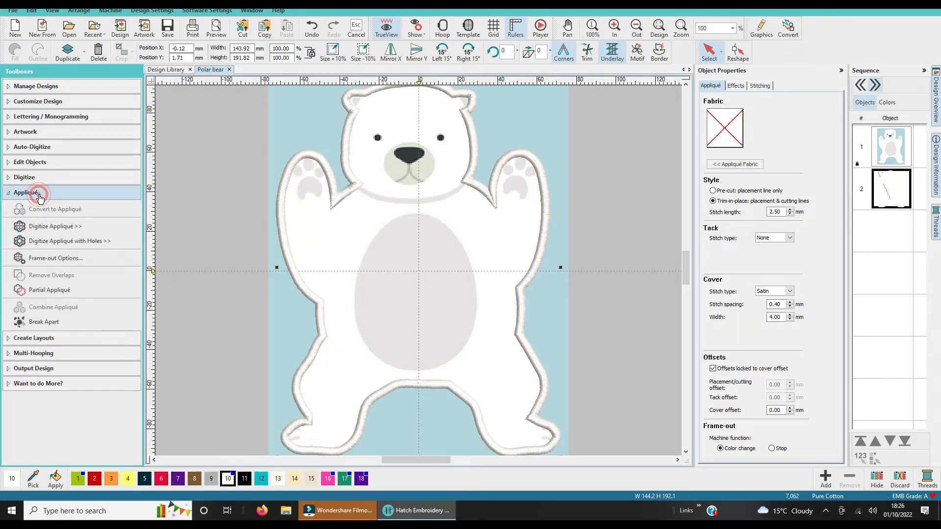
left_click(209, 483)
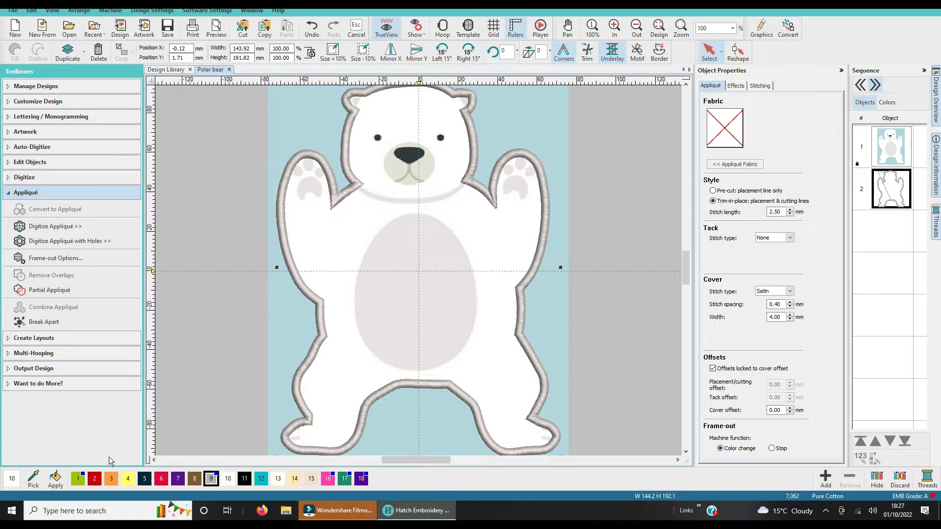
left_click(230, 479)
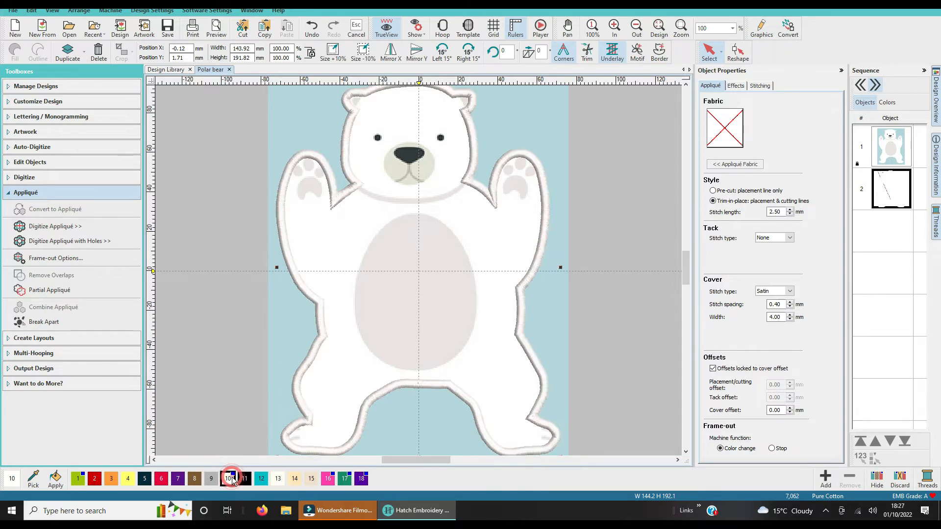
Digitize an appliqué in thread colour 9 around the bear's oval tummy patch, about 65 mm wide and 84 mm high.
left_click(37, 196)
left_click(37, 195)
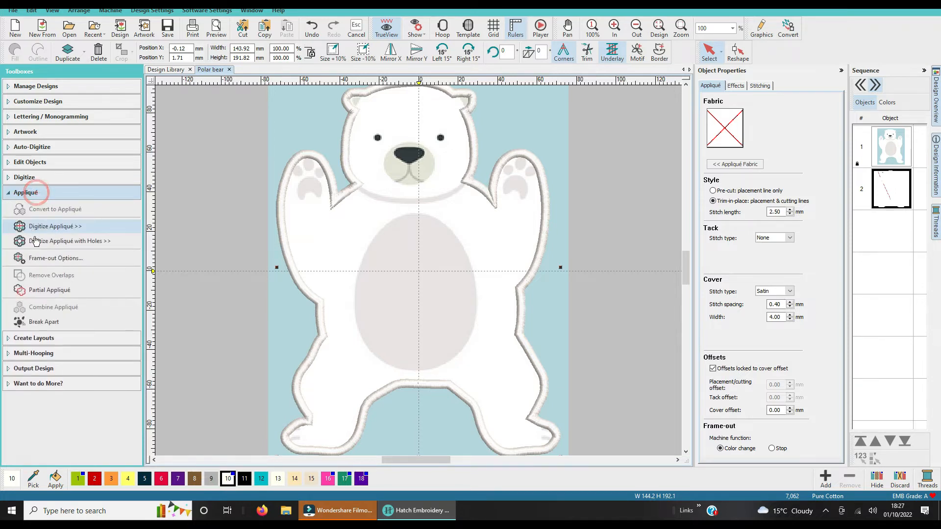
left_click(34, 226)
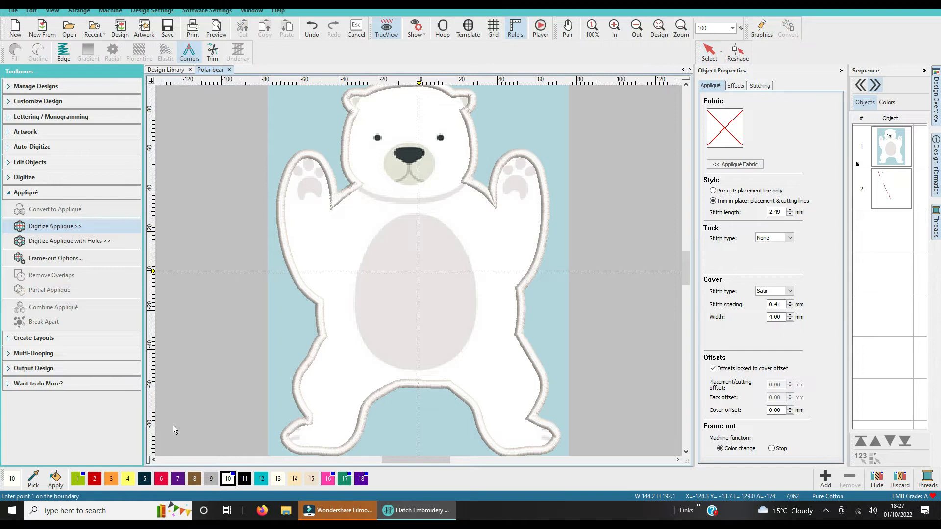
left_click(210, 480)
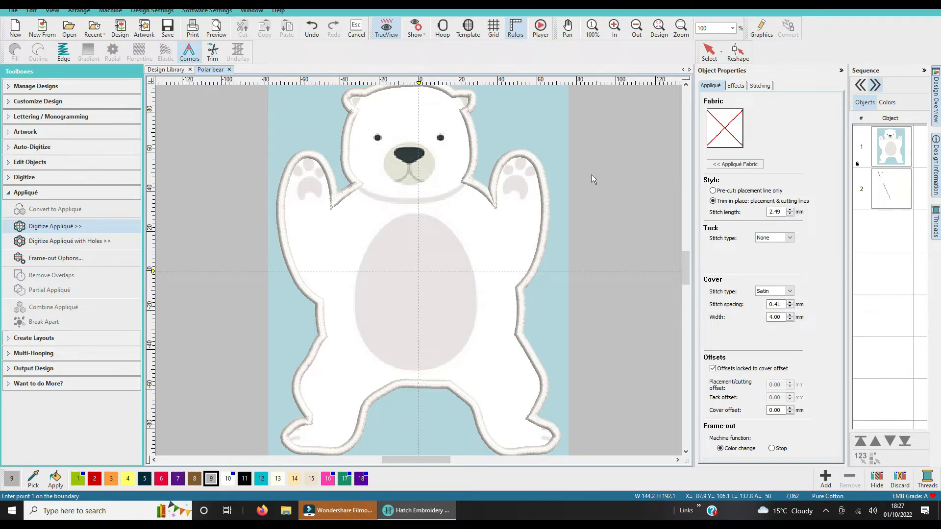
left_click(417, 214)
left_click(382, 227)
left_click(356, 299)
left_click(363, 340)
left_click(405, 371)
left_click(421, 371)
left_click(457, 356)
left_click(477, 301)
left_click(463, 249)
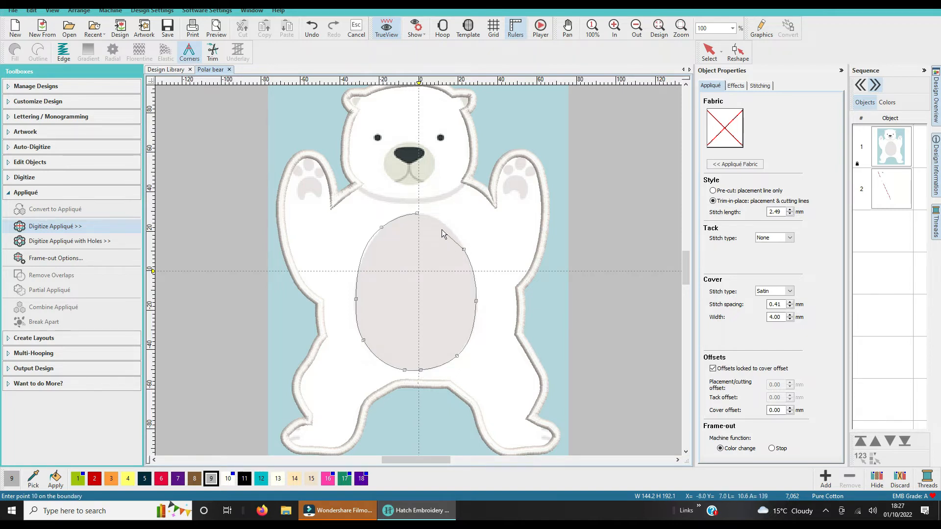
left_click(442, 223)
left_click(419, 216)
key("Return")
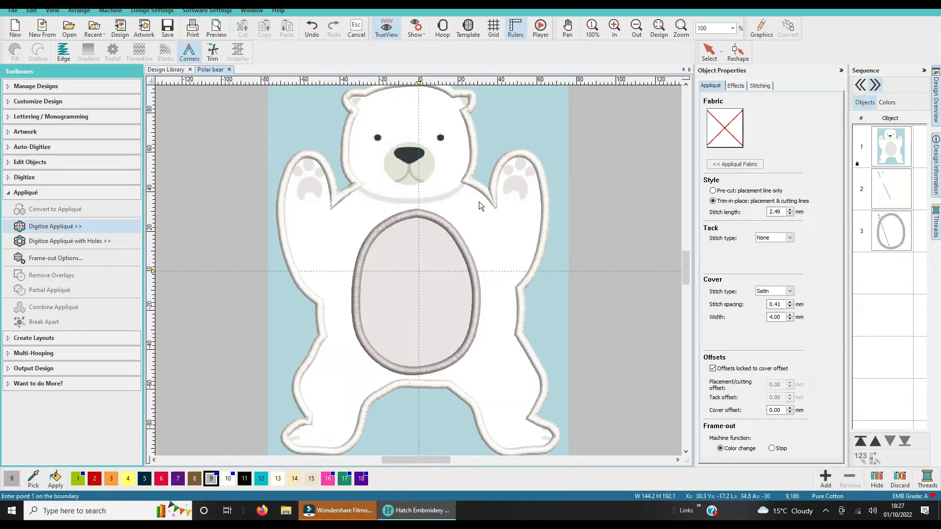
Reshape the tummy appliqué by moving its top node onto the vertical centre line and deleting the upper node on the oval's right edge.
left_click(890, 223)
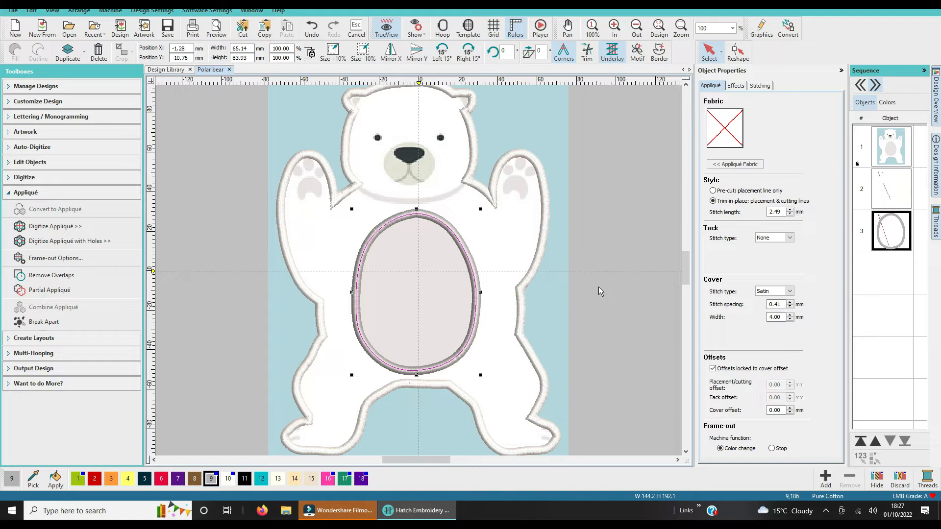
left_click(605, 222)
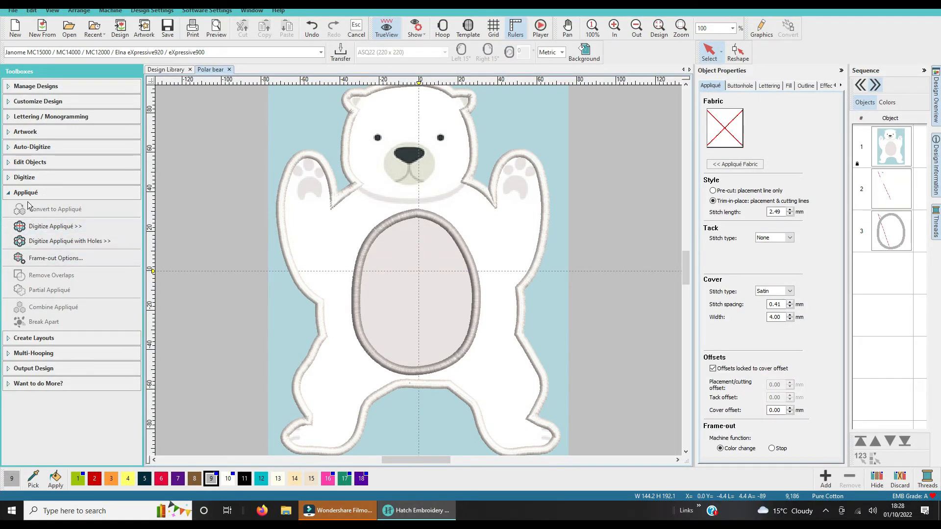
left_click(16, 181)
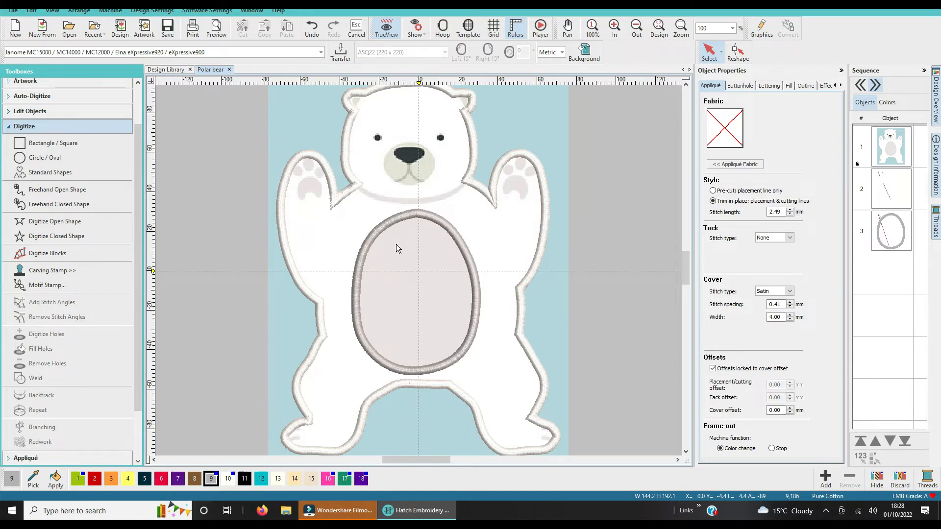
left_click(882, 229)
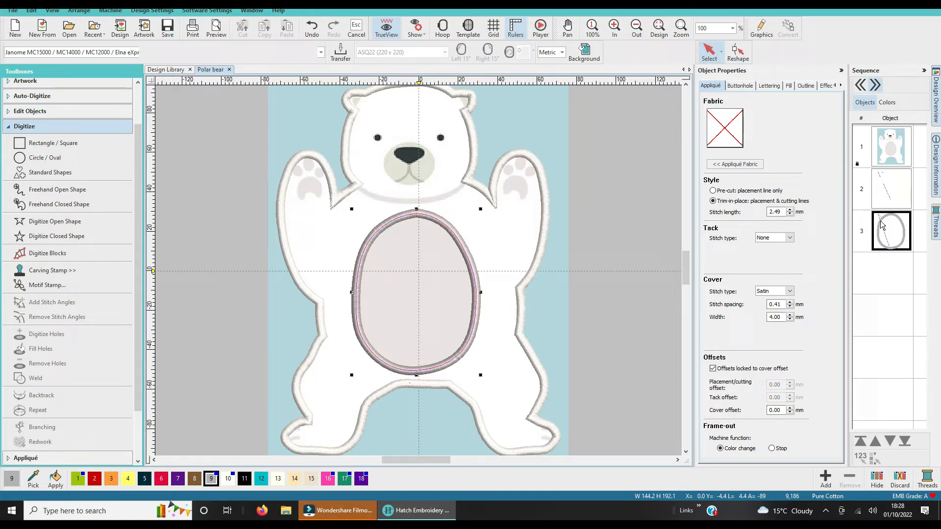
left_click(738, 55)
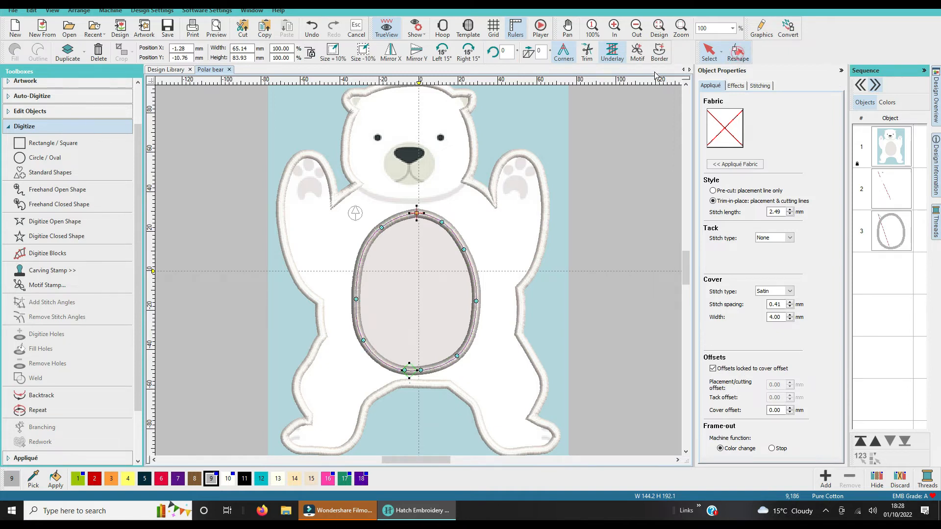
left_click(417, 216)
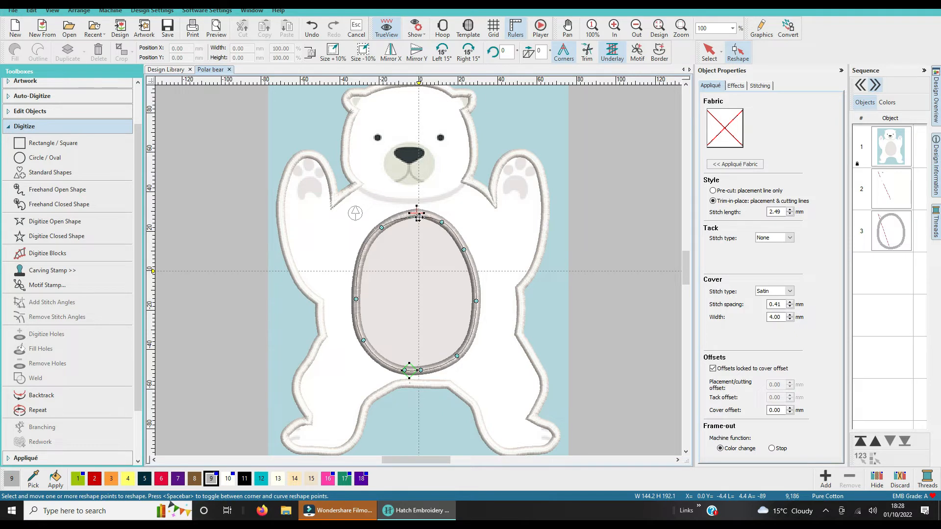
left_click_drag(419, 217, 419, 215)
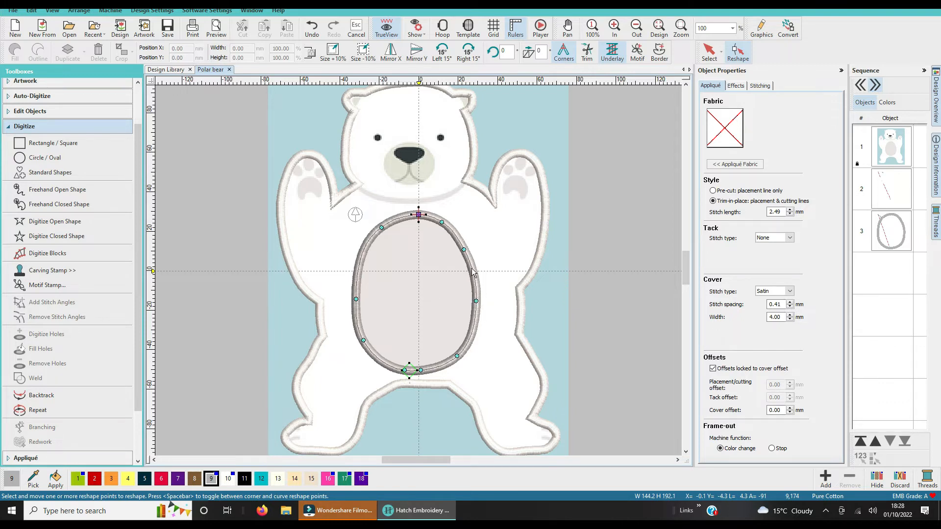
left_click(464, 248)
key("Delete")
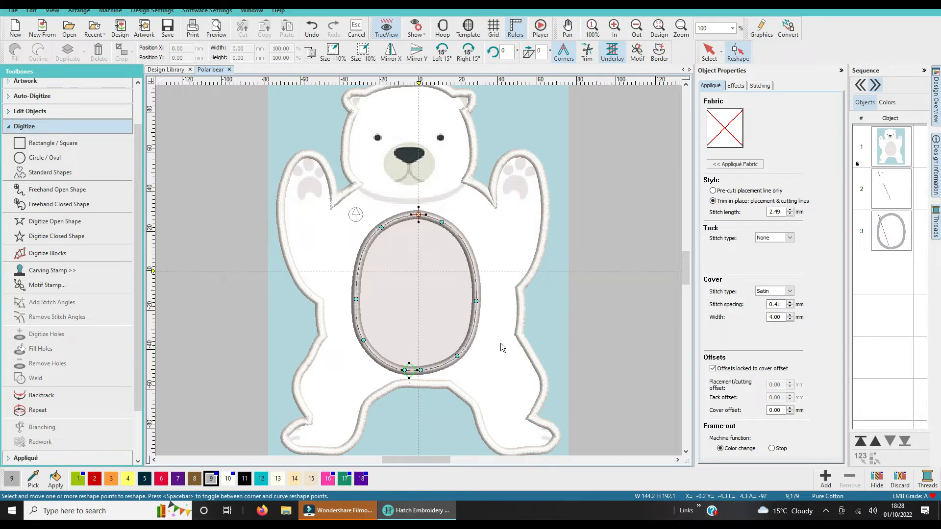
left_click(709, 53)
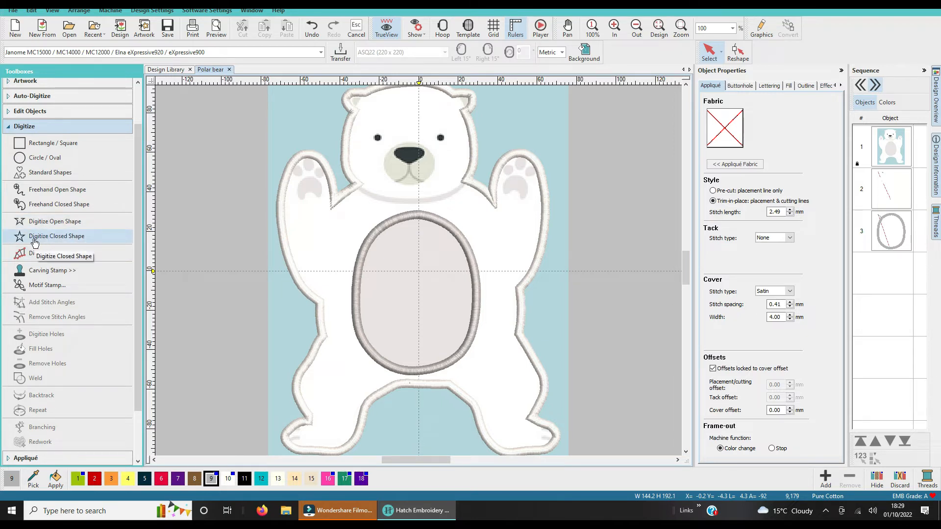
Digitize an open satin outline 2.50 mm wide along the bear's chin line between the two neck corners, about 57 mm across.
left_click(45, 223)
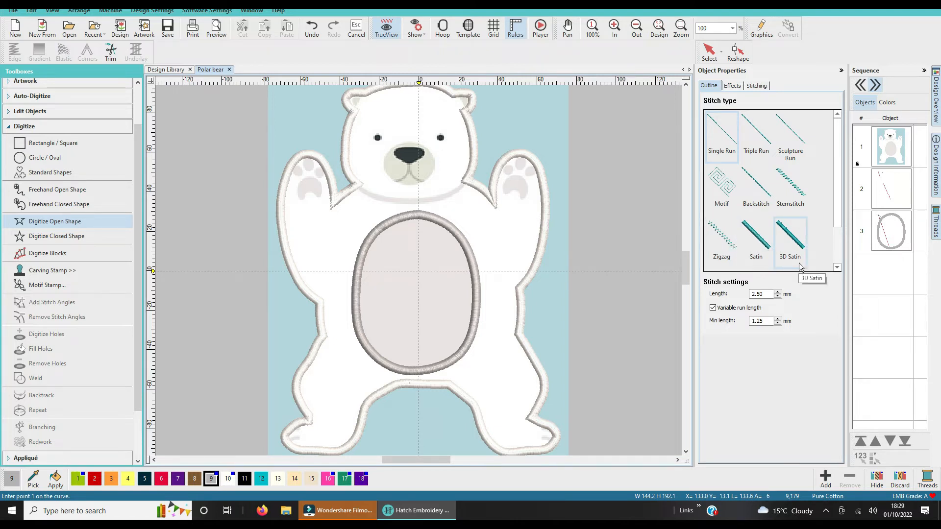
left_click(762, 240)
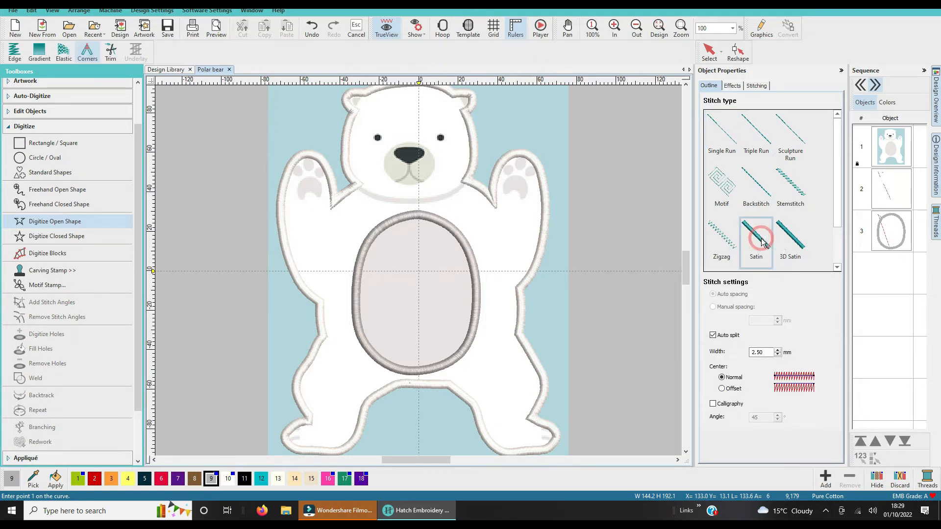
double_click(767, 352)
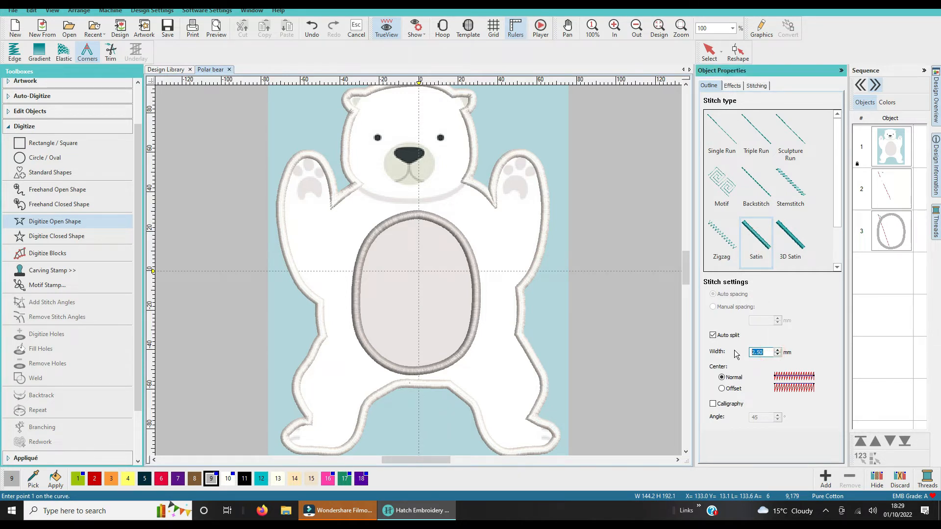
type("4")
scroll(354, 196, "up", 2)
scroll(414, 272, "up", 2)
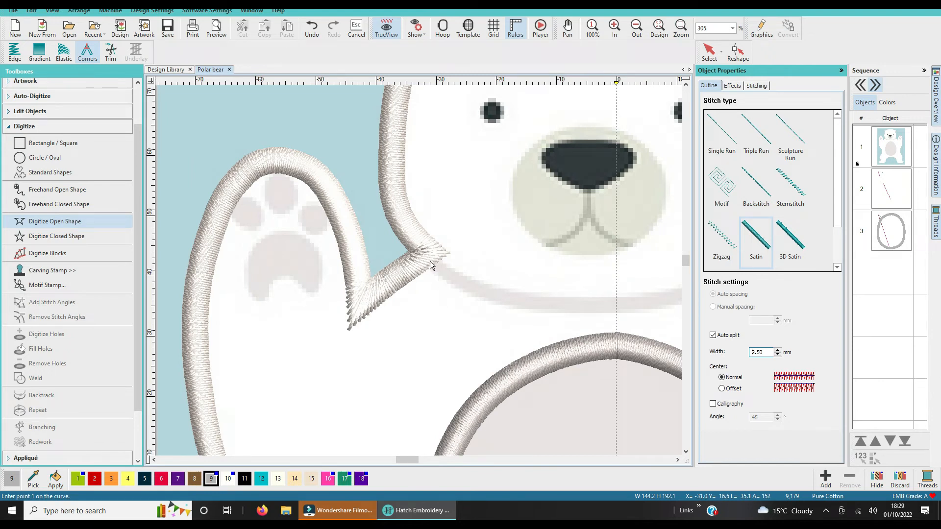
left_click(429, 261)
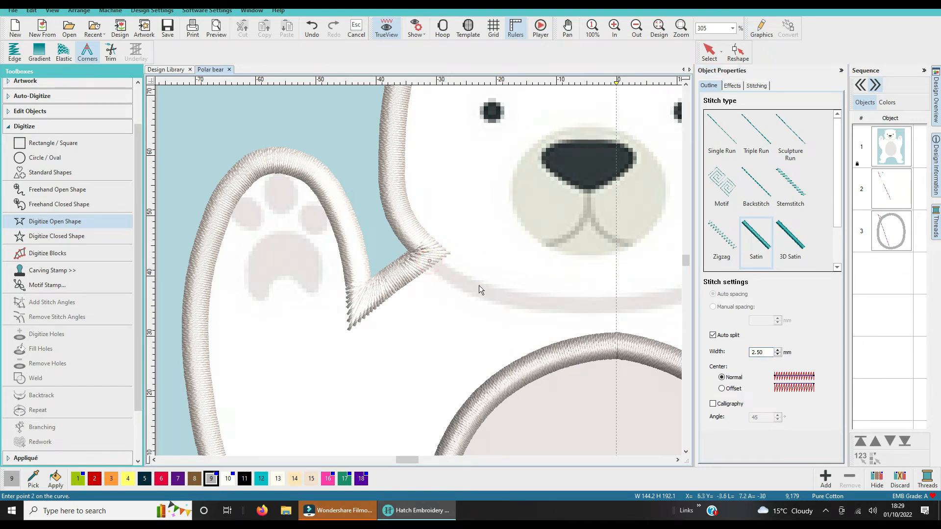
left_click(486, 294)
left_click(562, 307)
left_click(633, 304)
left_click(570, 280)
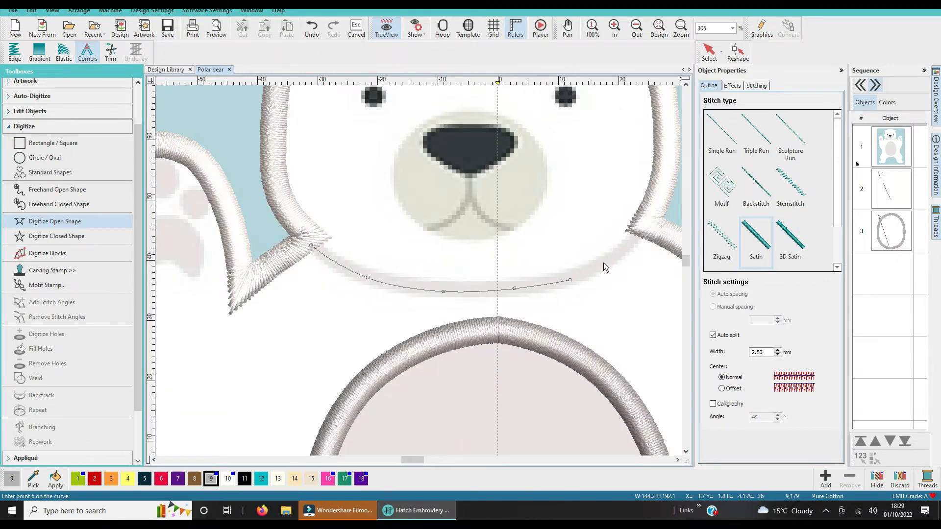
left_click(642, 231)
key("Return")
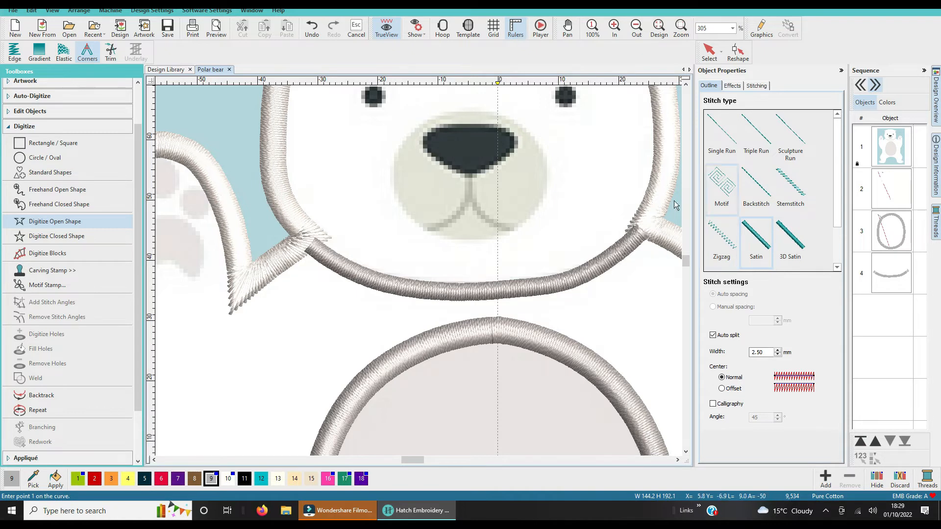
Reshape the chin line by nudging both end nodes slightly inward at the neck corners, and return to object selection.
scroll(413, 271, "down", 2)
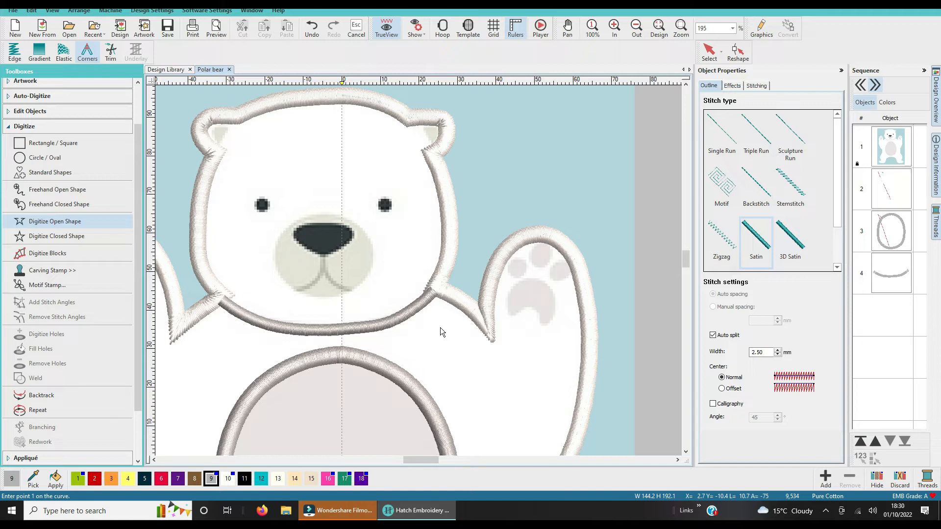
scroll(419, 270, "down", 1)
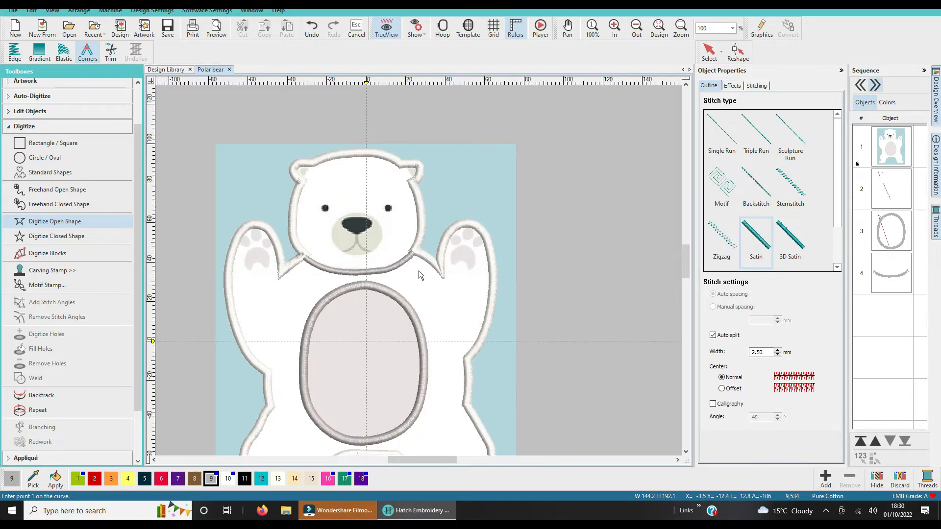
scroll(419, 275, "down", 3)
scroll(419, 271, "up", 3)
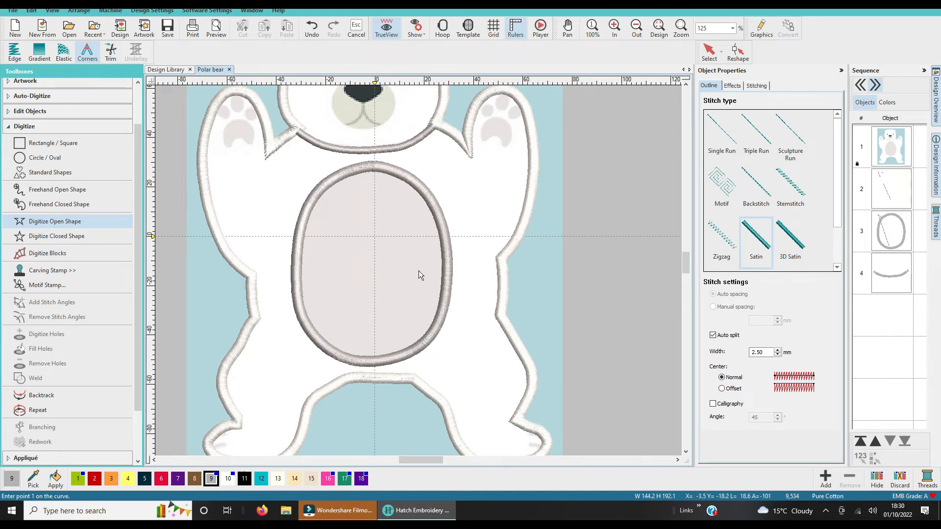
scroll(419, 270, "up", 1)
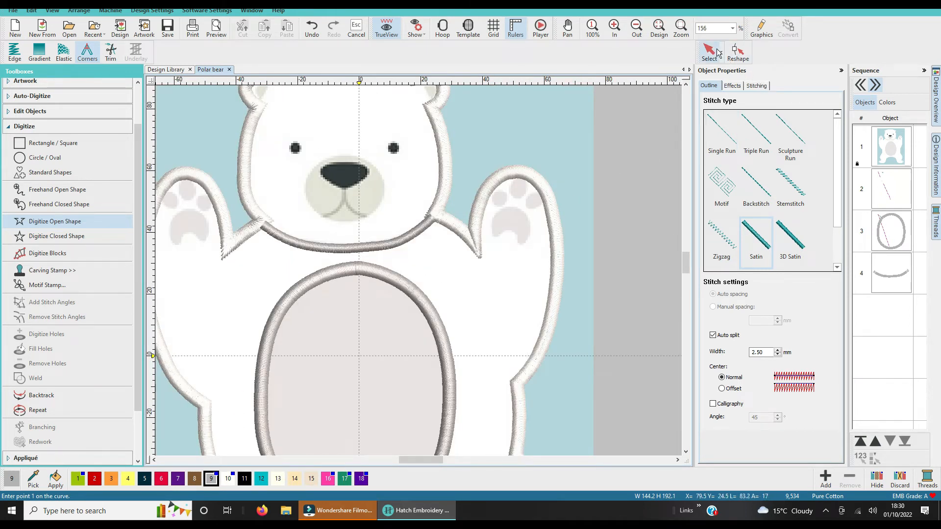
left_click(886, 271)
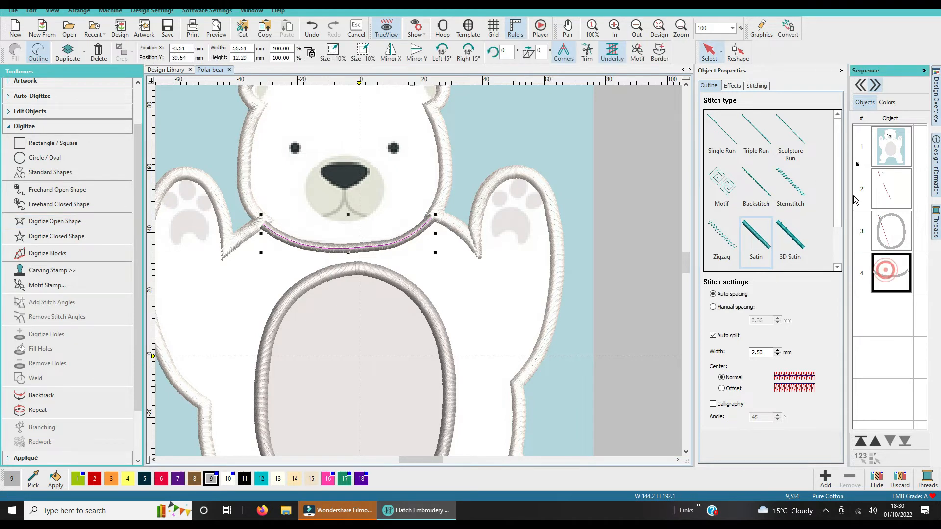
left_click(737, 51)
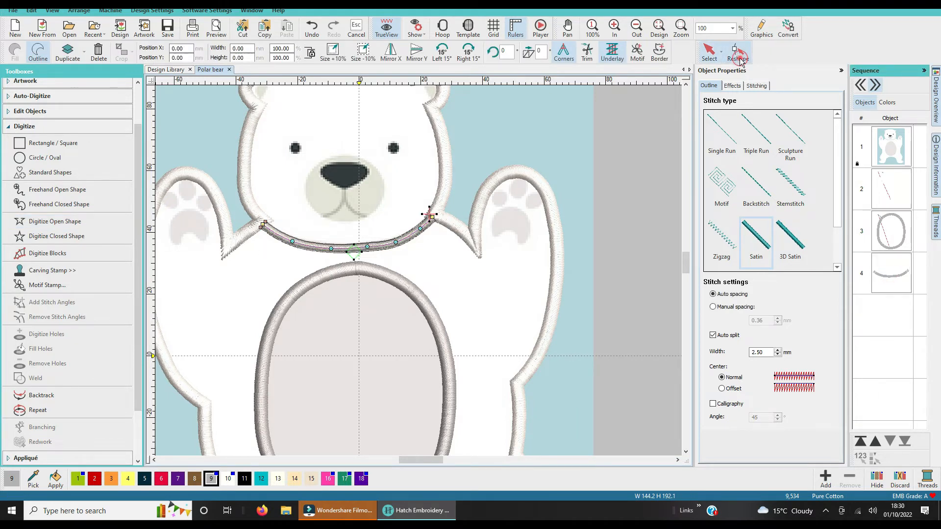
left_click(432, 219)
left_click_drag(432, 219, 430, 220)
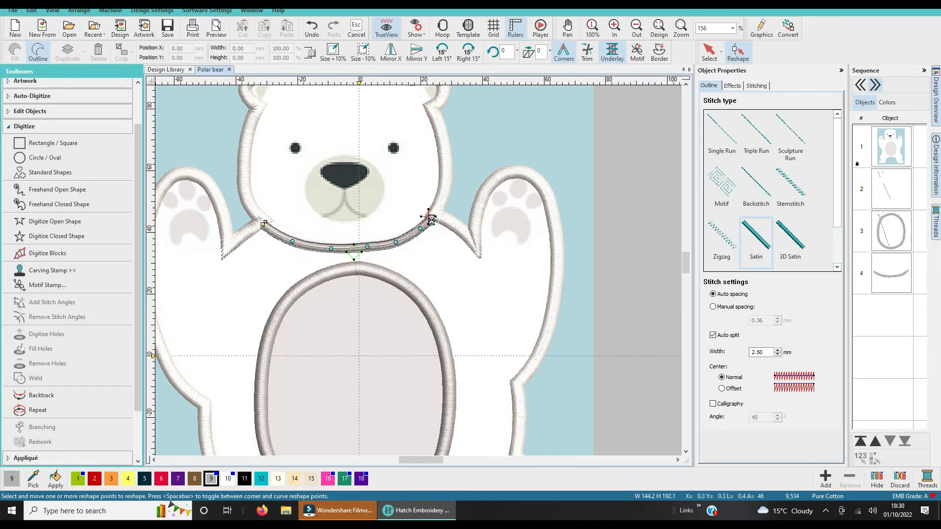
left_click(264, 226)
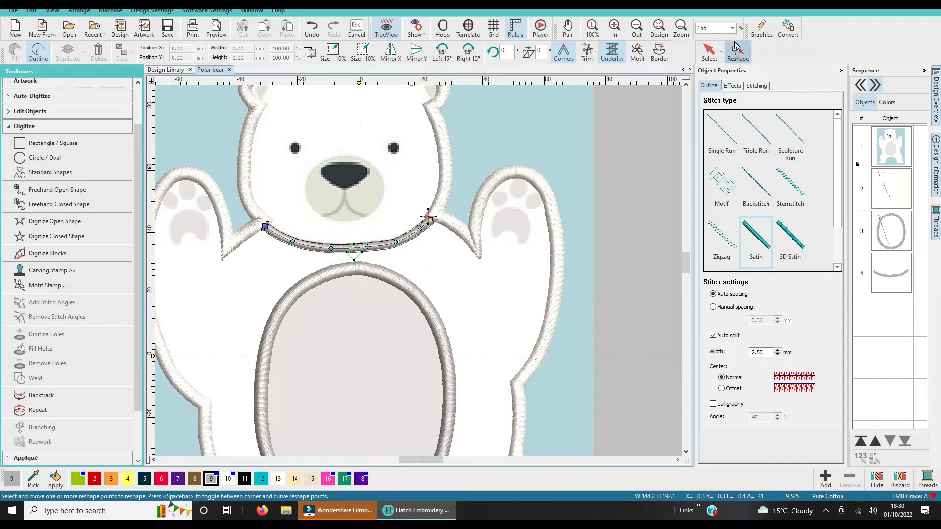
left_click(699, 49)
left_click(483, 161)
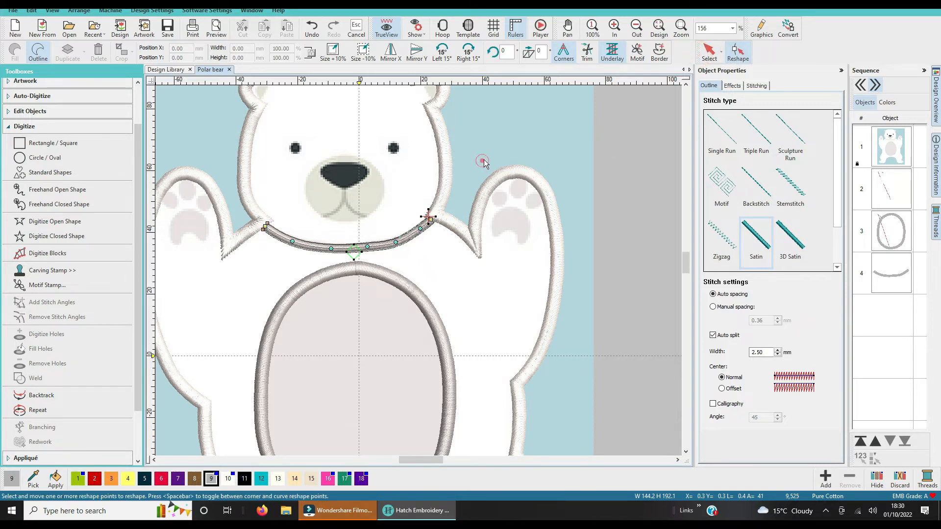
left_click(709, 49)
left_click(537, 126)
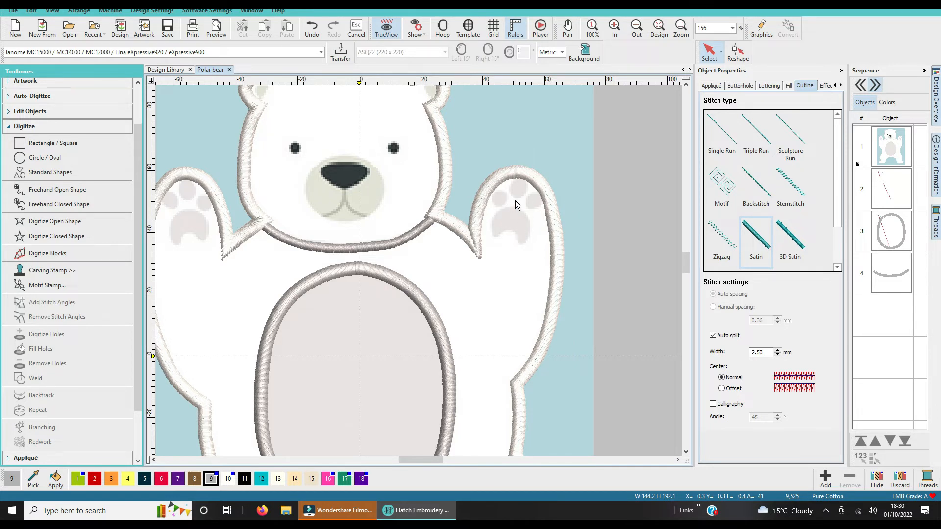
Draw a satin outline circle about 7 mm across over the inner toe pad of the right-hand raised paw and select it.
left_click(79, 240)
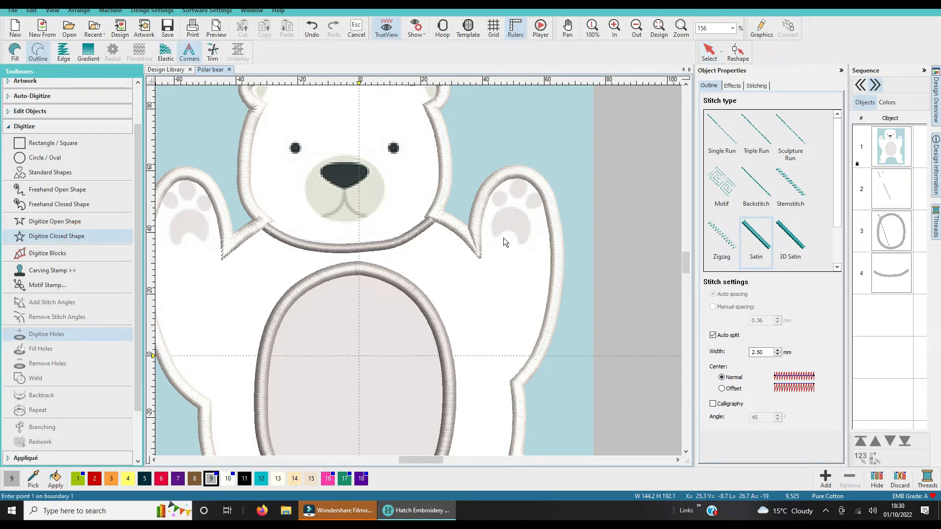
left_click(54, 157)
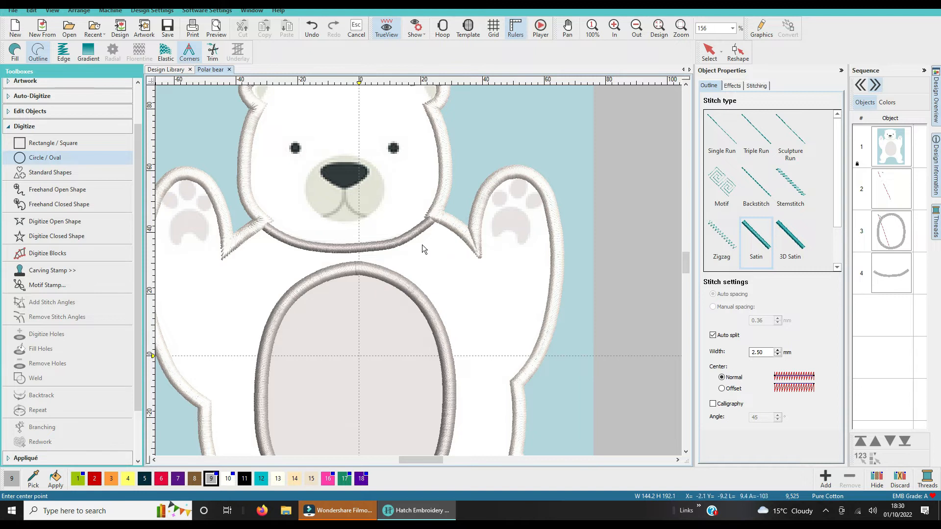
left_click(499, 197)
left_click(503, 205)
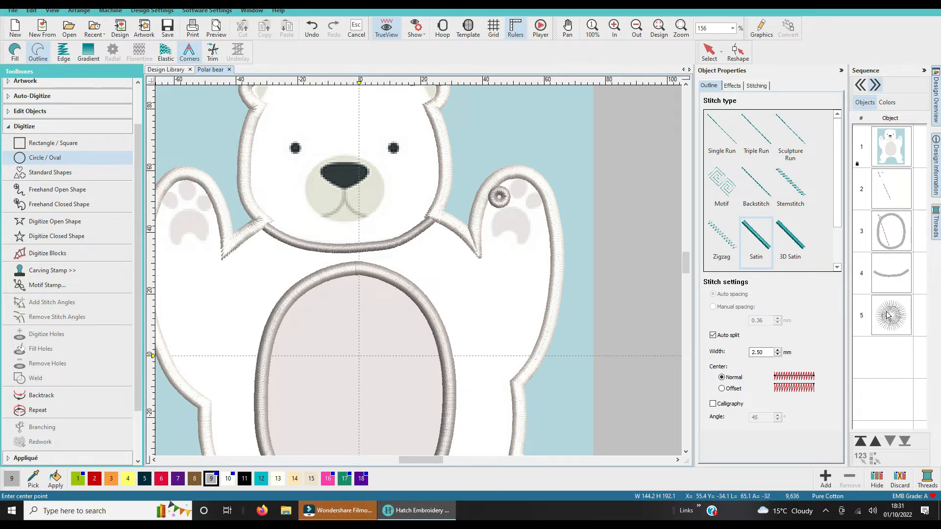
key("Escape")
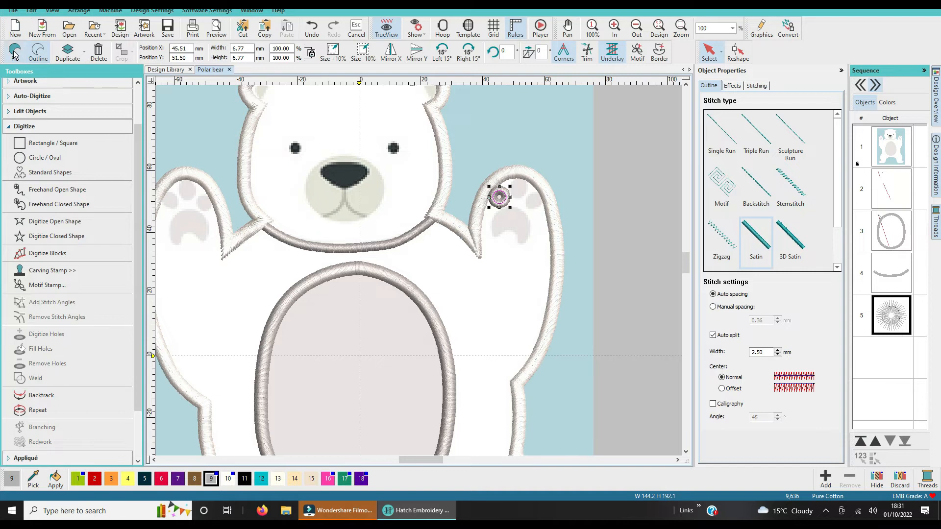
Convert the inner toe circle from outline to satin fill, and draw a second satin-filled circle over the outer toe pad of the same paw.
left_click(15, 51)
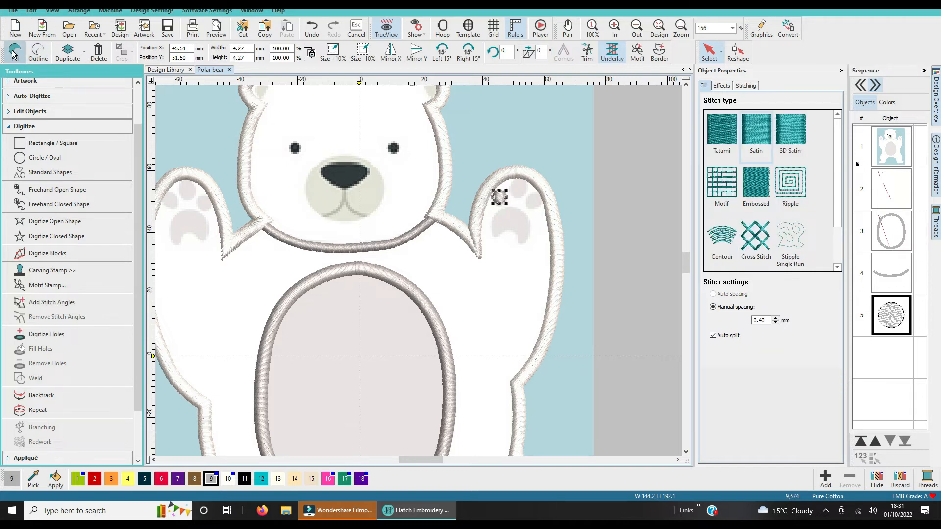
left_click(644, 166)
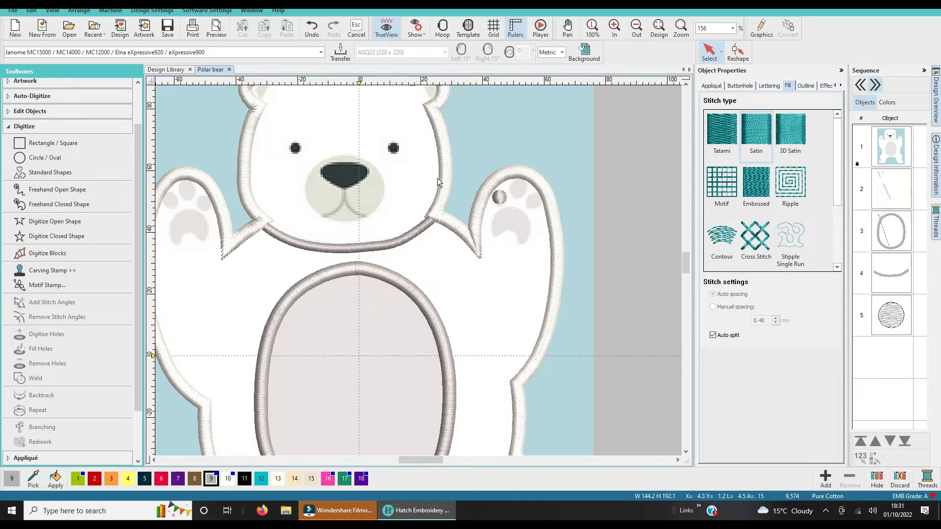
left_click(52, 237)
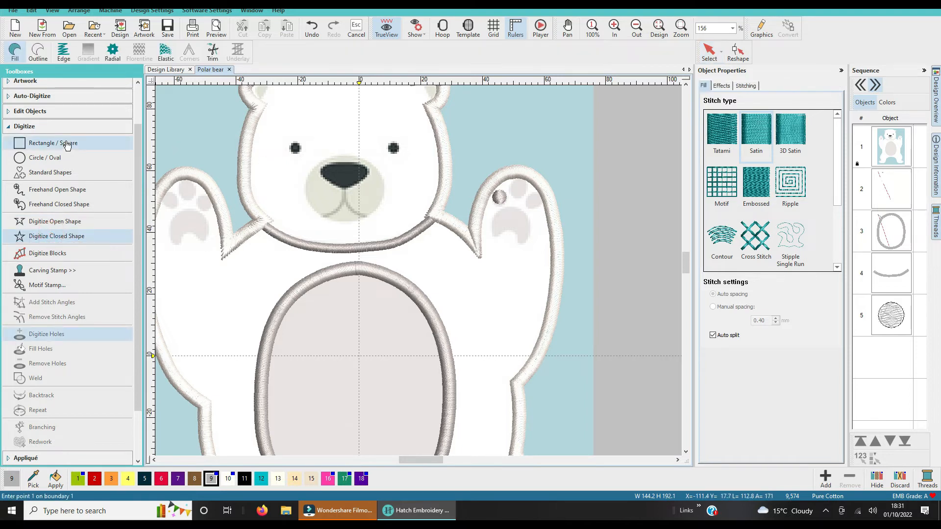
left_click(45, 158)
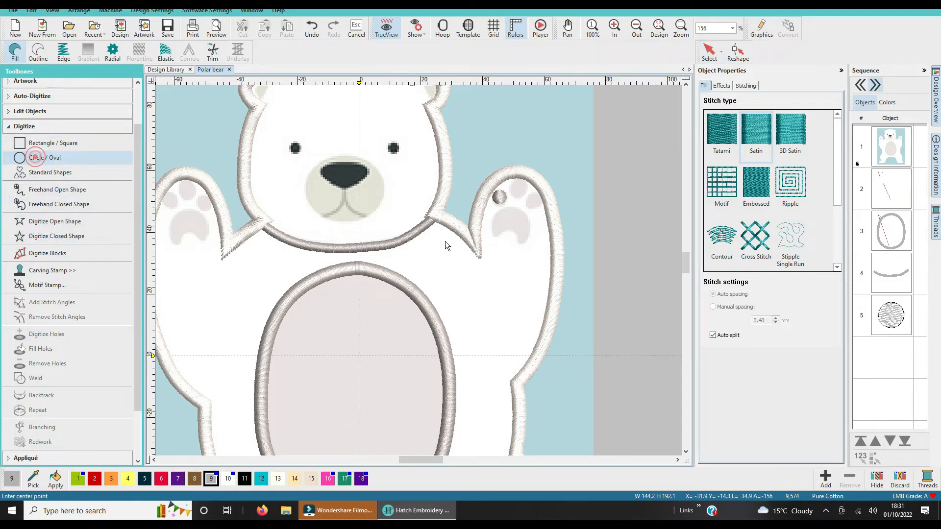
left_click(532, 201)
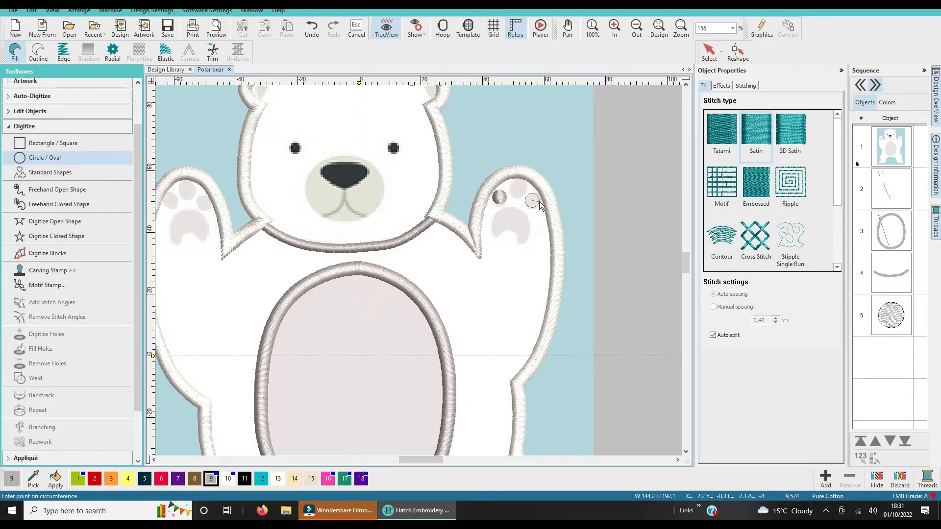
left_click(540, 201)
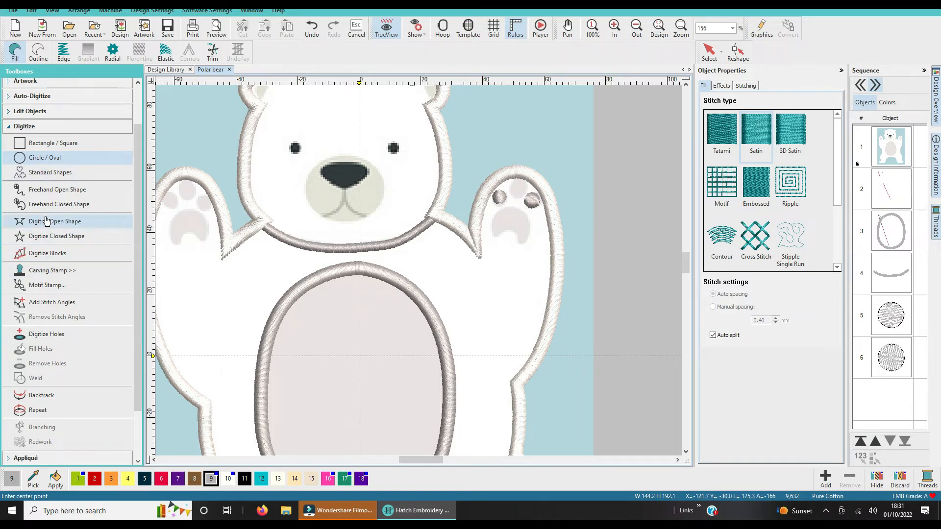
Digitize a closed satin-filled shape around the oval middle toe pad of the right-hand raised paw.
left_click(49, 236)
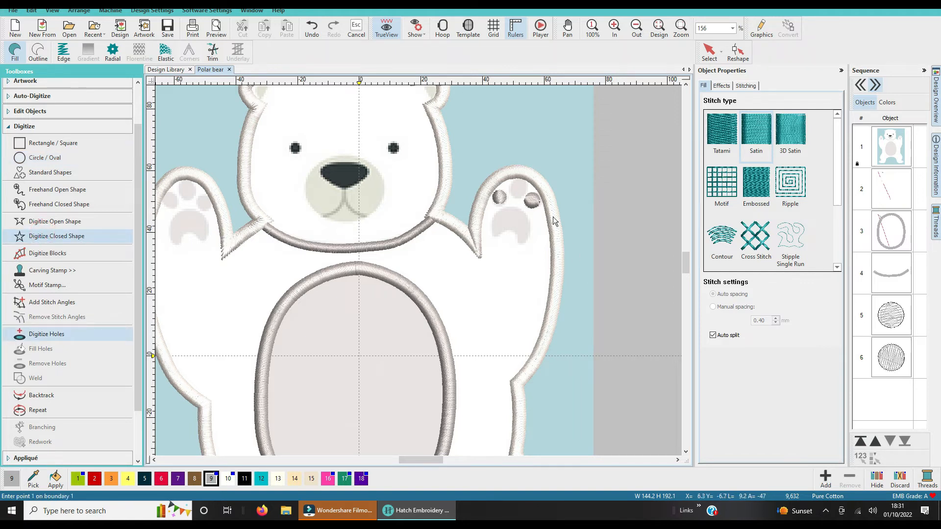
left_click(513, 182)
left_click(512, 195)
key("Return")
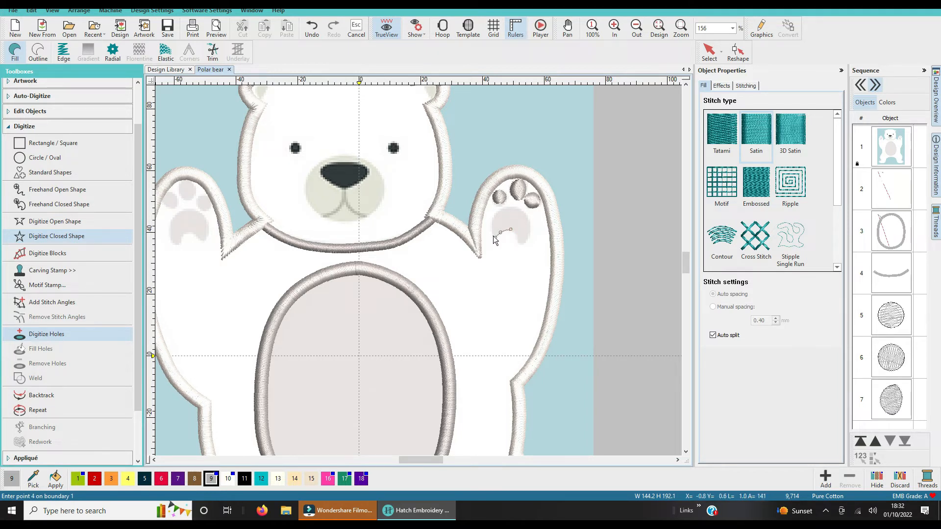
Digitize a closed satin-filled shape around the large arched palm pad of the right-hand raised paw.
left_click(492, 234)
left_click(503, 208)
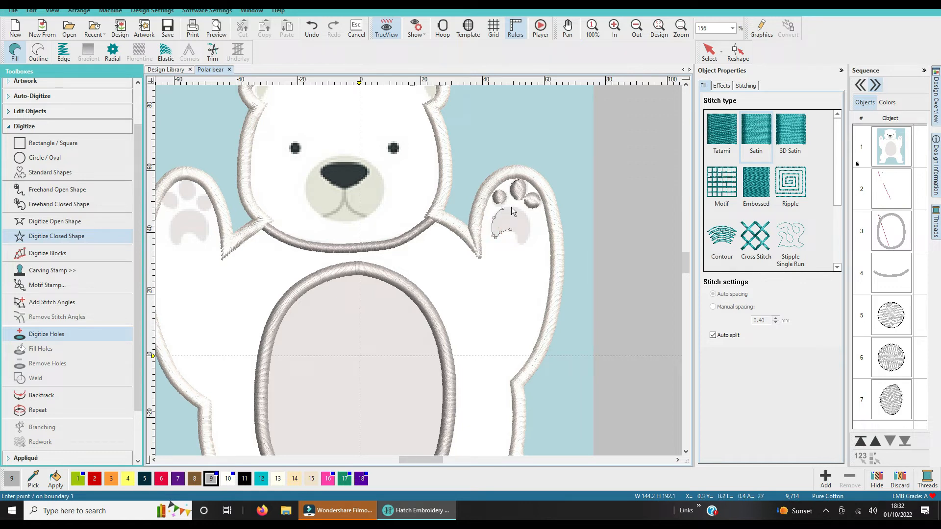
left_click(531, 228)
left_click(528, 240)
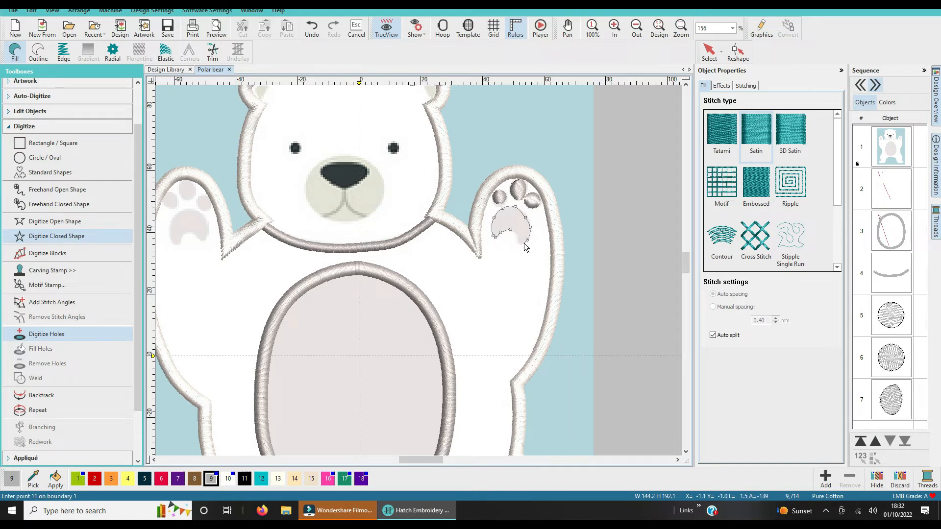
left_click(524, 244)
left_click(521, 243)
left_click(516, 237)
key("Return")
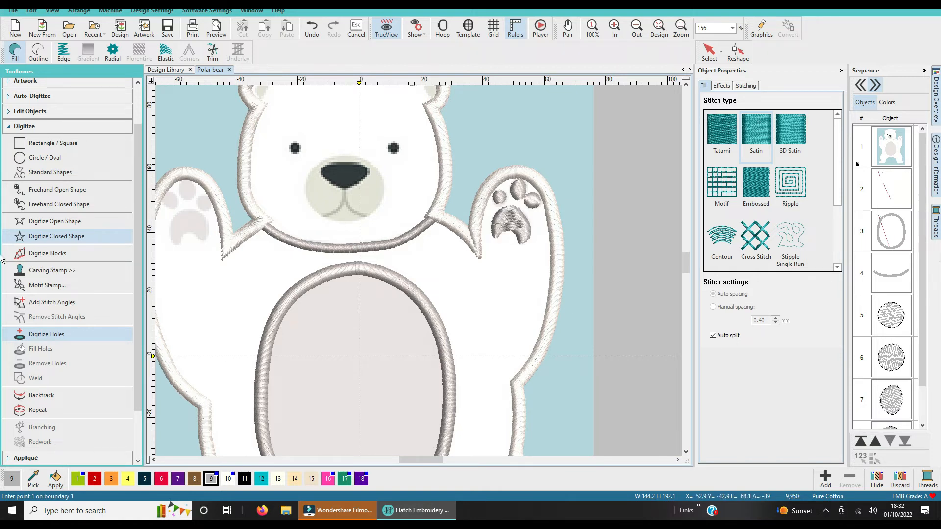
Select the three toe pads and the palm pad of the right-hand paw and group them.
left_click(891, 314)
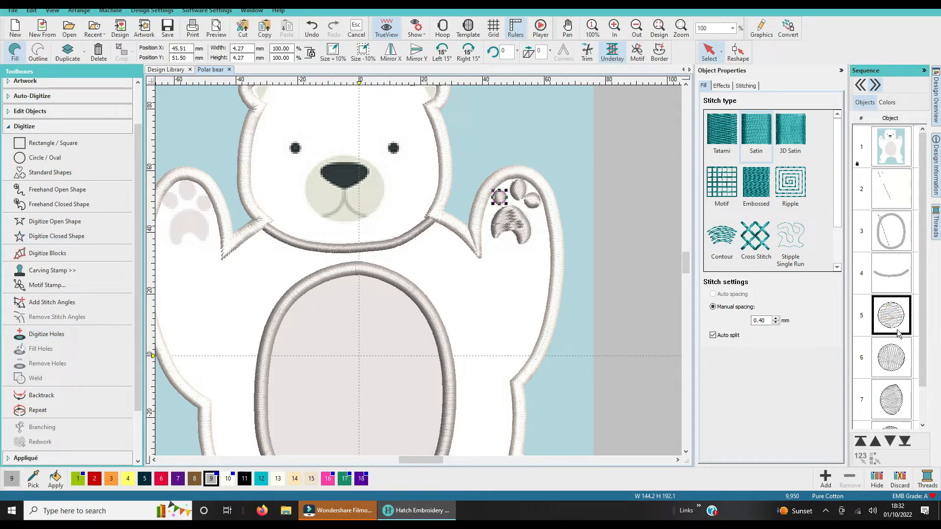
left_click(889, 406, "shift")
scroll(889, 407, "down", 1)
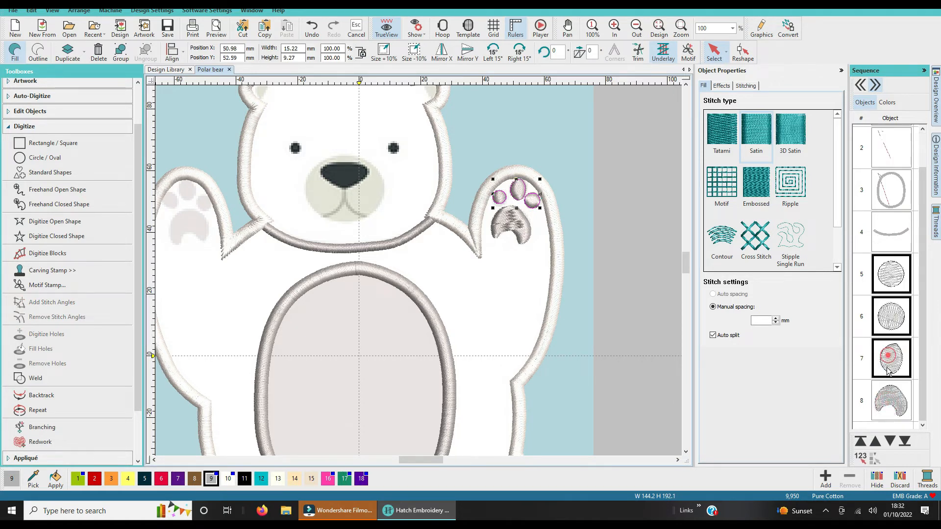
left_click(891, 408, "shift")
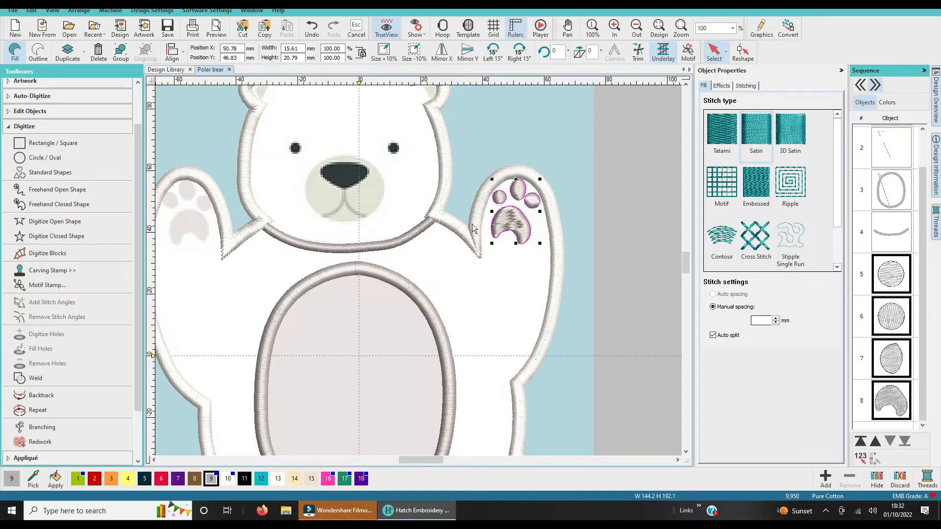
left_click(130, 52)
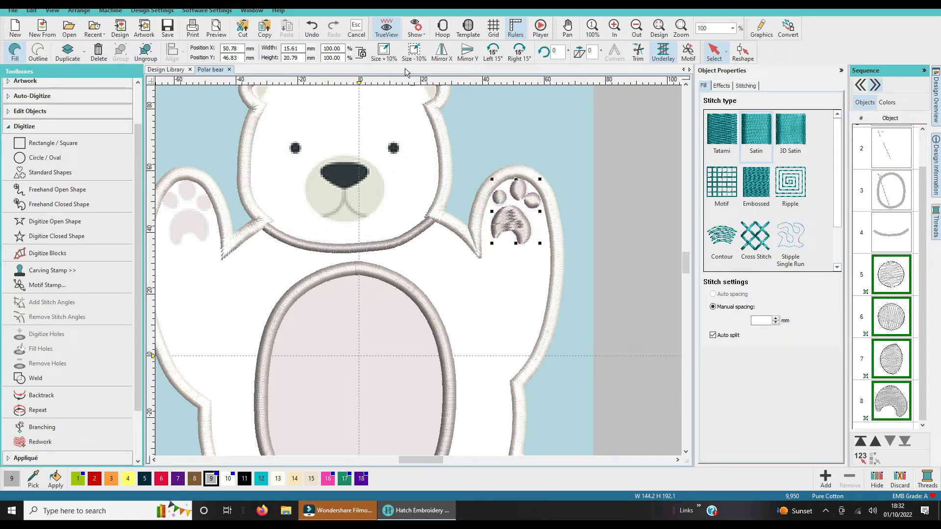
Undo a trial mirroring of the paw pad group, duplicate the group in place, and mirror one of the two groups horizontally.
left_click(443, 52)
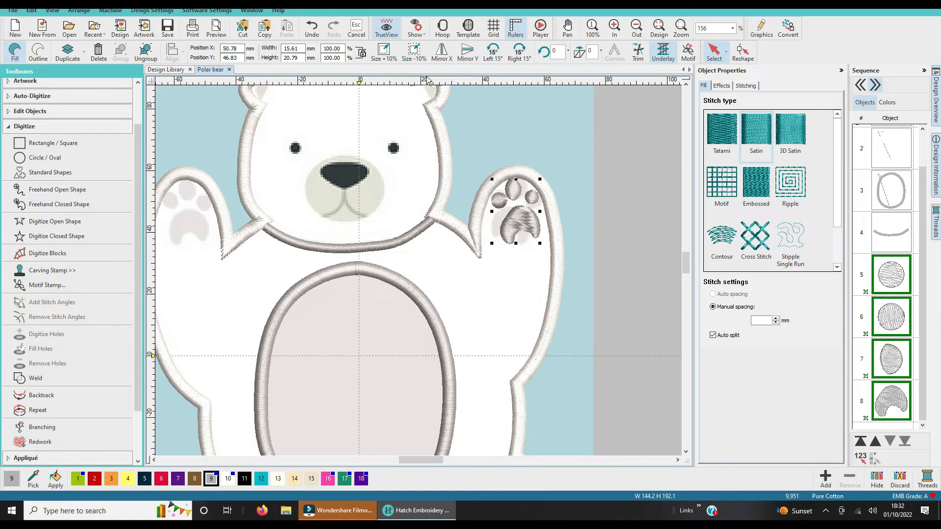
left_click(307, 29)
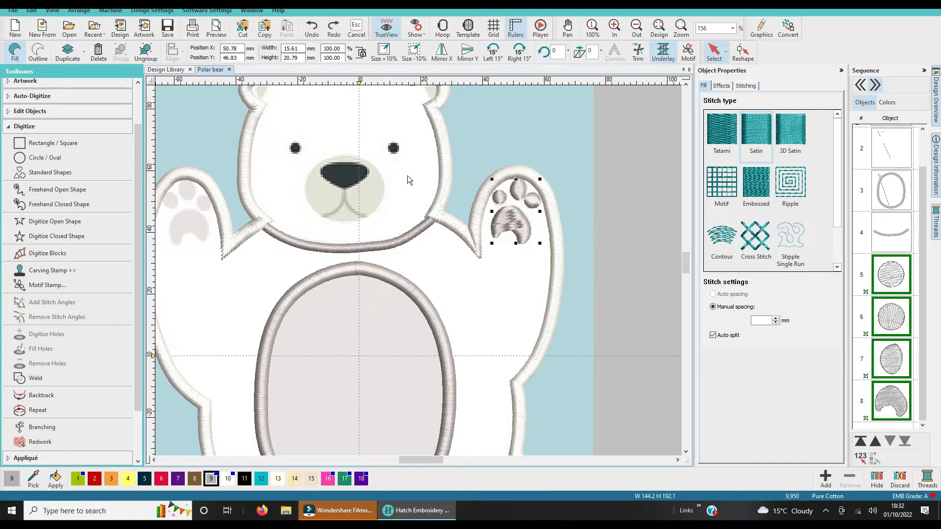
left_click(79, 57)
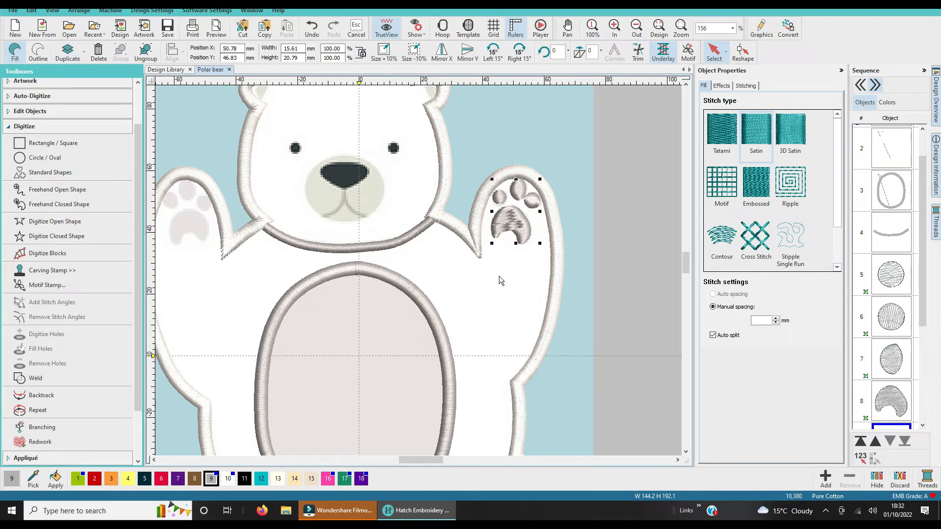
left_click(442, 51)
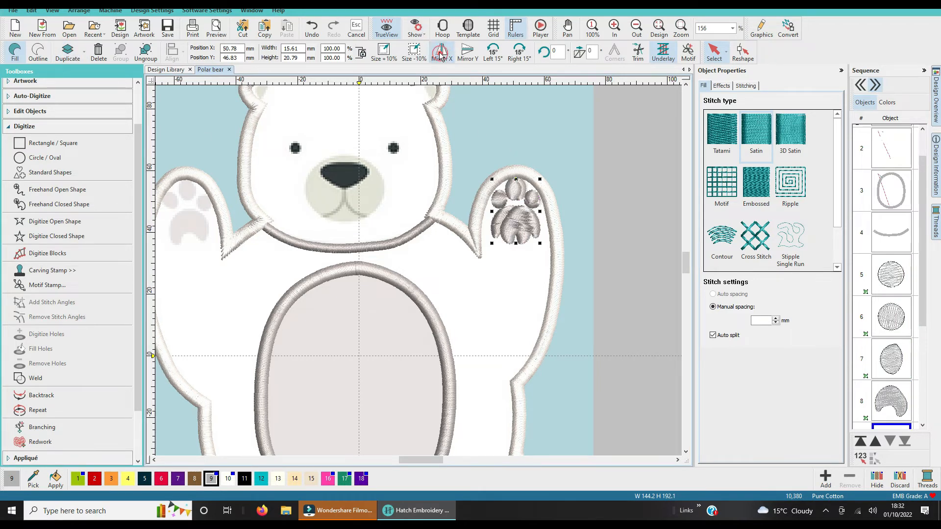
mouse_move(526, 224)
left_mouse_down()
mouse_move(198, 226)
mouse_move(290, 255)
mouse_move(436, 267)
mouse_move(504, 225)
mouse_move(531, 228)
left_mouse_up()
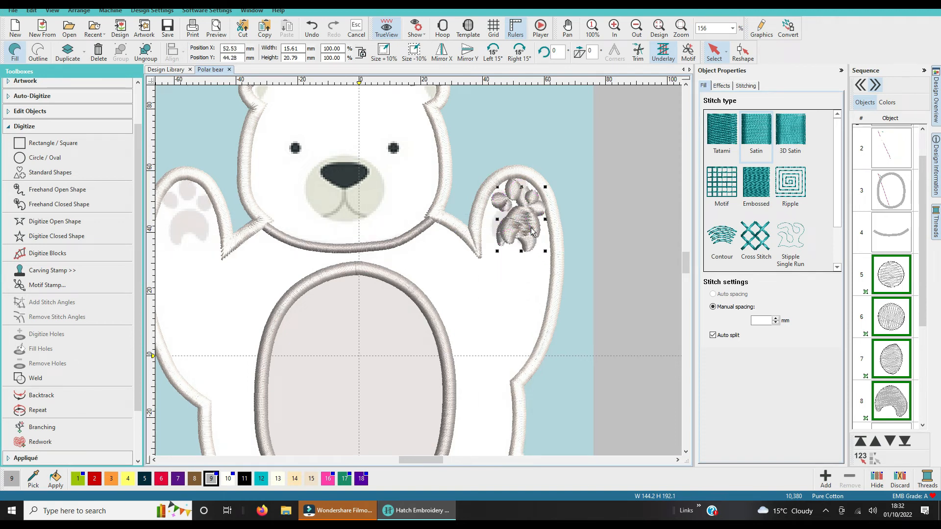
left_click(312, 29)
left_click(312, 31)
left_click(310, 28)
left_click(328, 30)
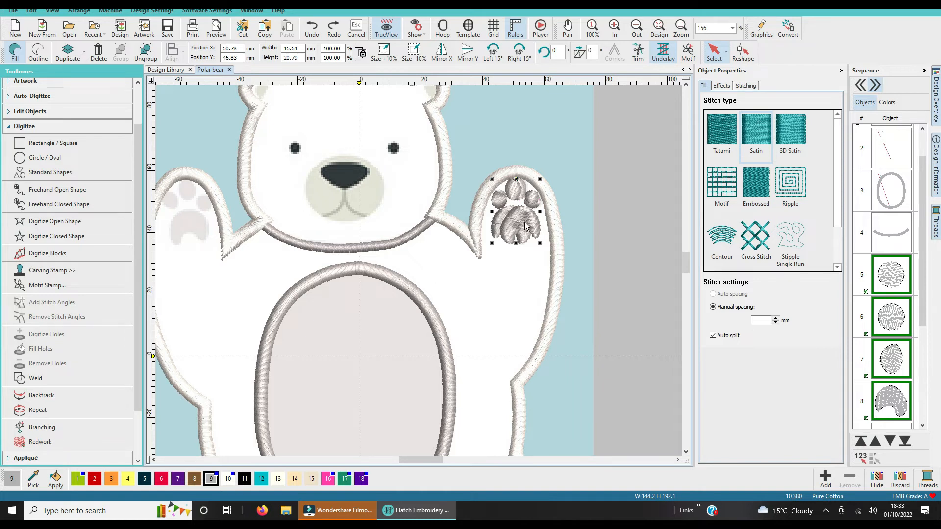
Move one paw pad group onto the left-hand raised paw and align the other over the right-hand paw's artwork pads, then deselect.
left_click_drag(527, 224, 191, 227)
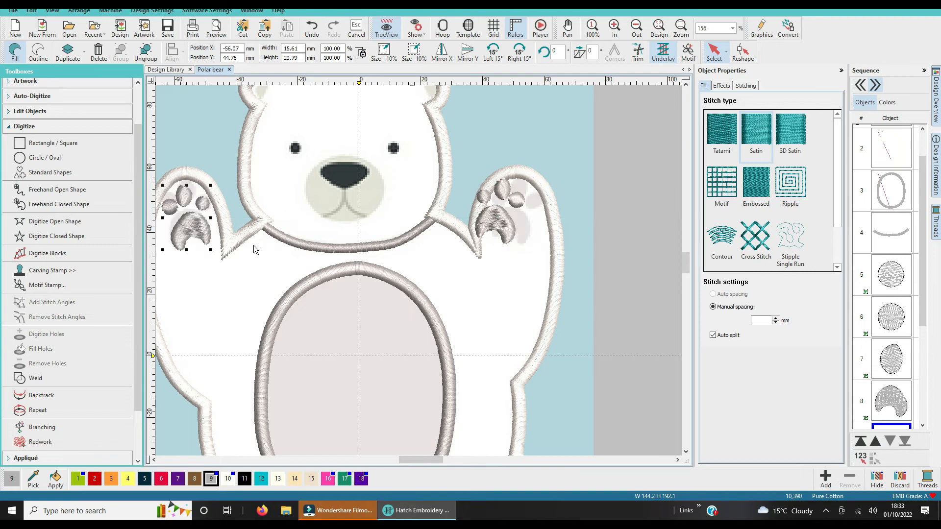
left_click_drag(498, 224, 515, 229)
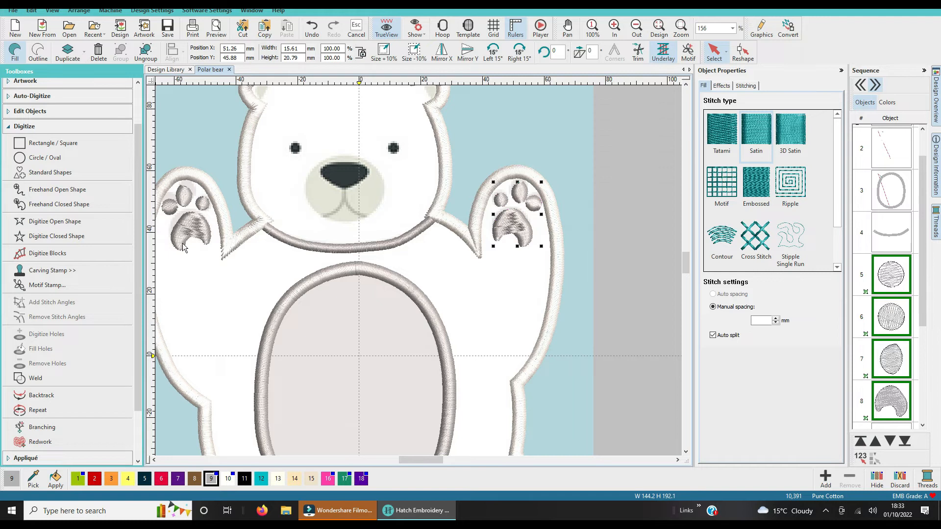
left_click(634, 252)
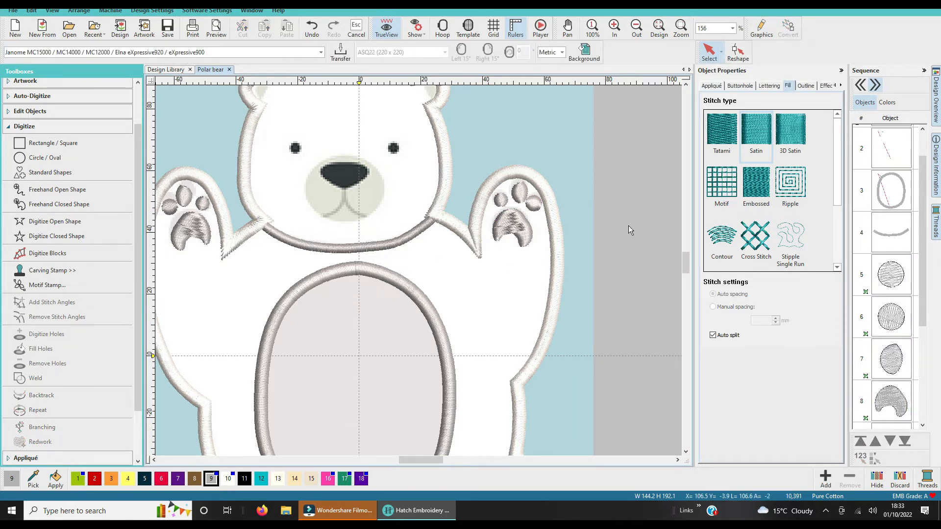
left_click_drag(685, 258, 681, 279)
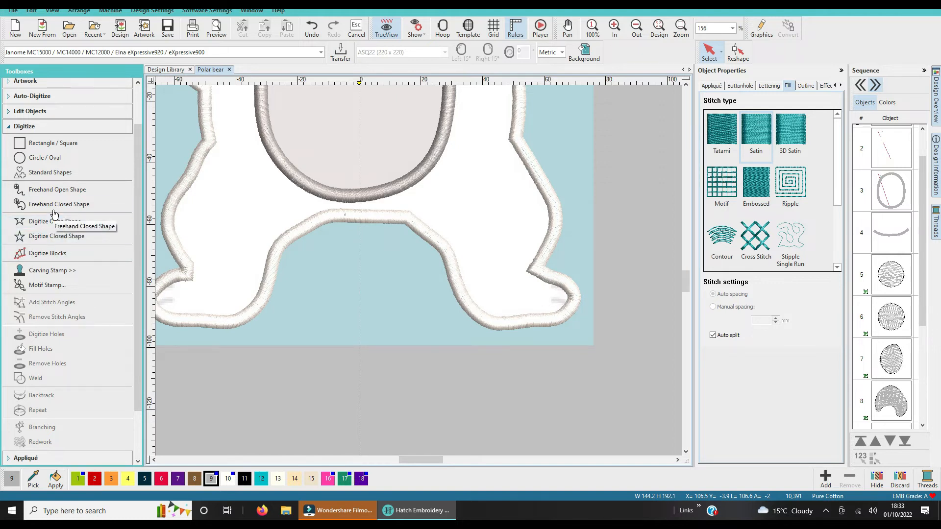
left_click(54, 236)
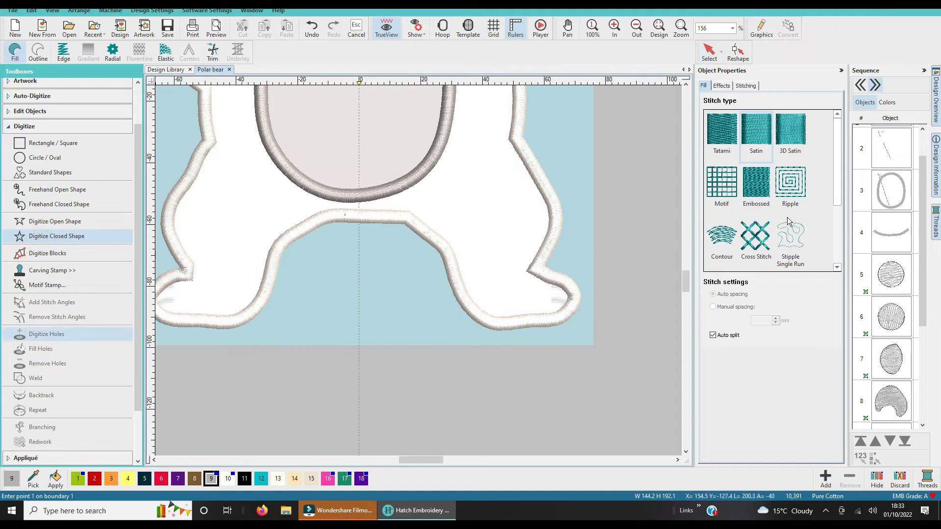
left_click(552, 301)
left_click(567, 301)
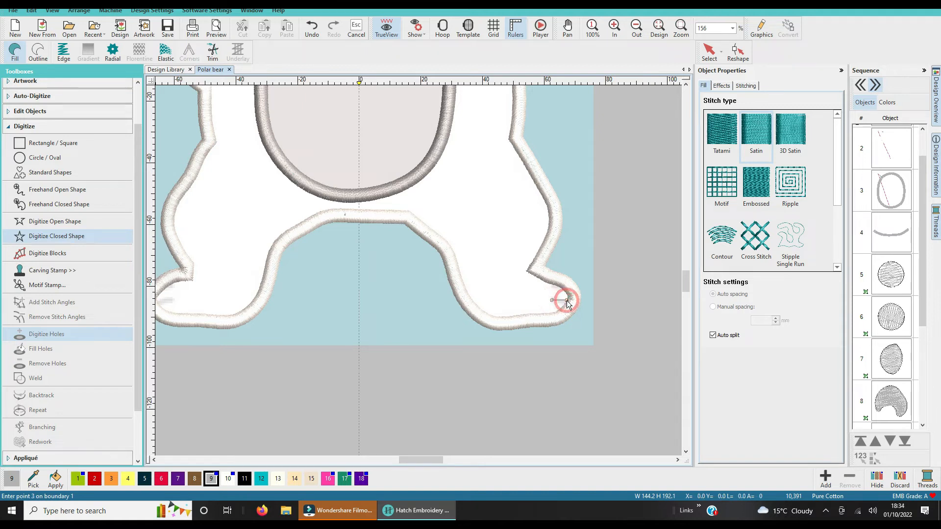
scroll(611, 216, "right", 2)
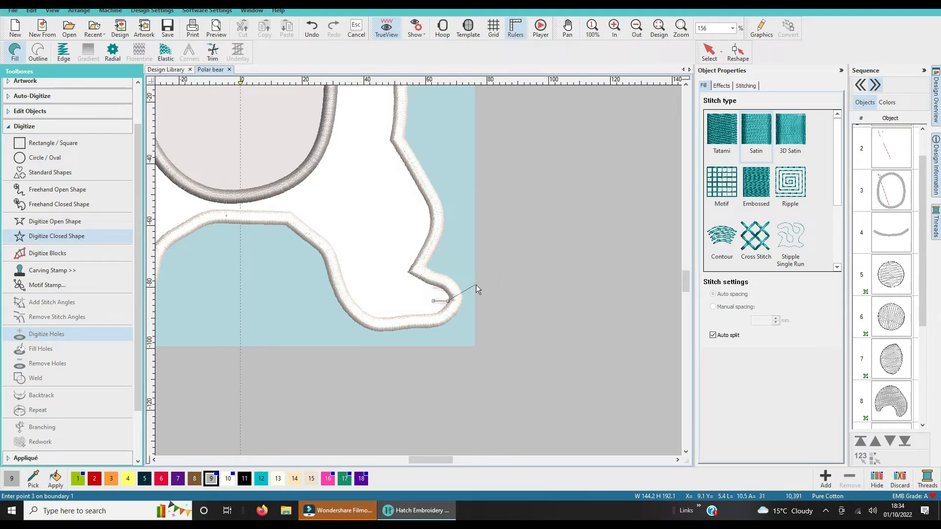
key("Escape")
Digitize two short, open satin lines 2.50 mm wide, one above the other, as toe marks on the right-hand foot.
left_click(55, 221)
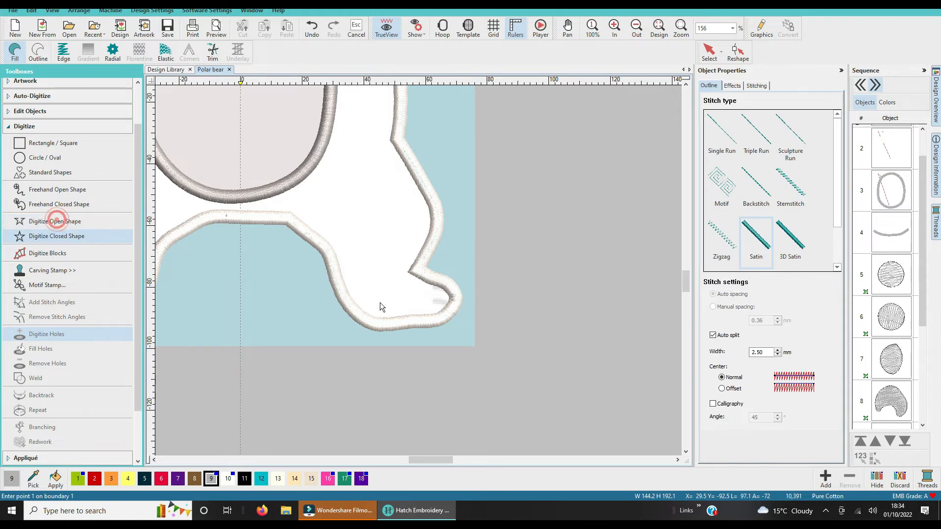
left_click(431, 303)
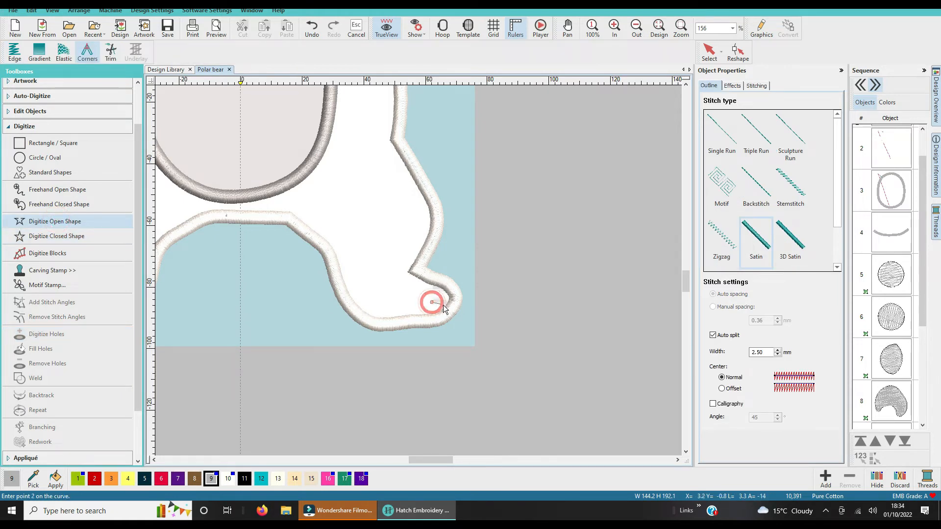
key("Return")
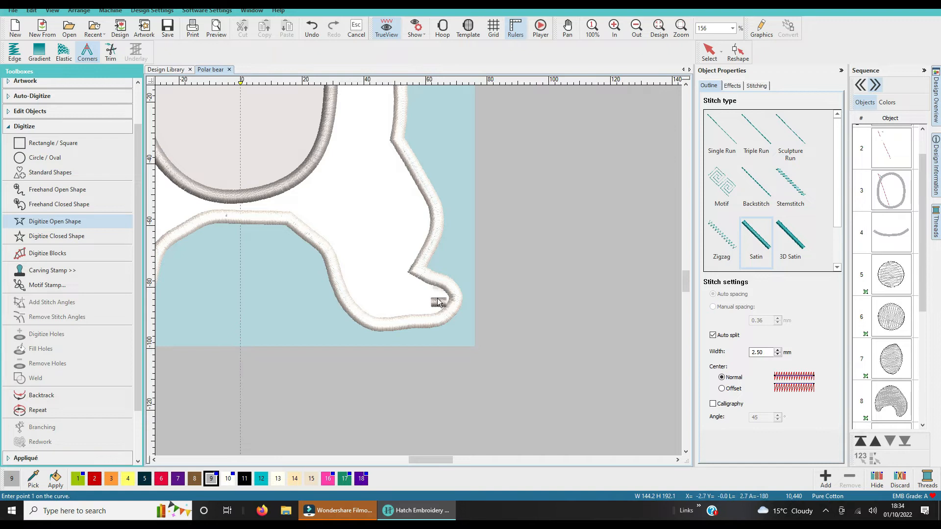
left_click(436, 289)
key("Return")
Digitize two short, open 2.50 mm satin lines as toe marks on the left-hand foot.
left_click_drag(432, 459, 405, 458)
left_click(367, 288)
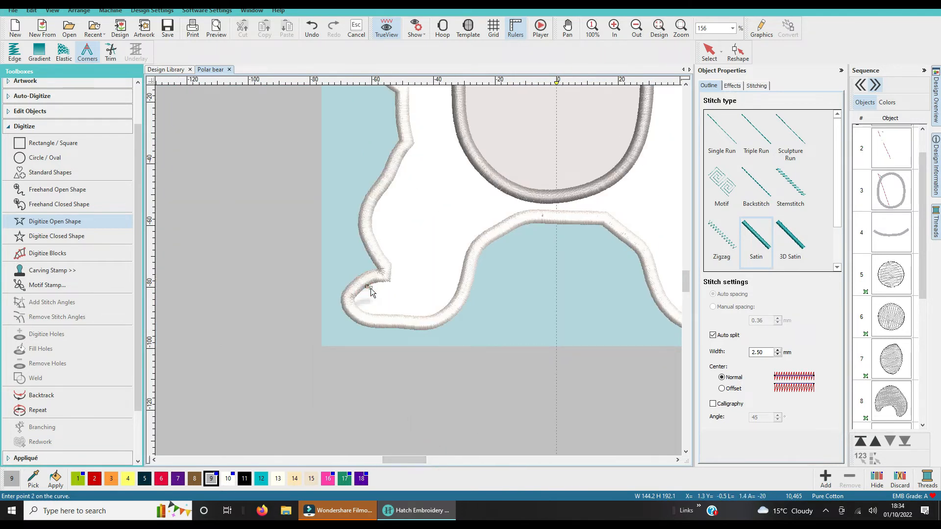
key("Return")
left_click(355, 301)
left_click(372, 302)
key("Return")
scroll(418, 271, "down", 3)
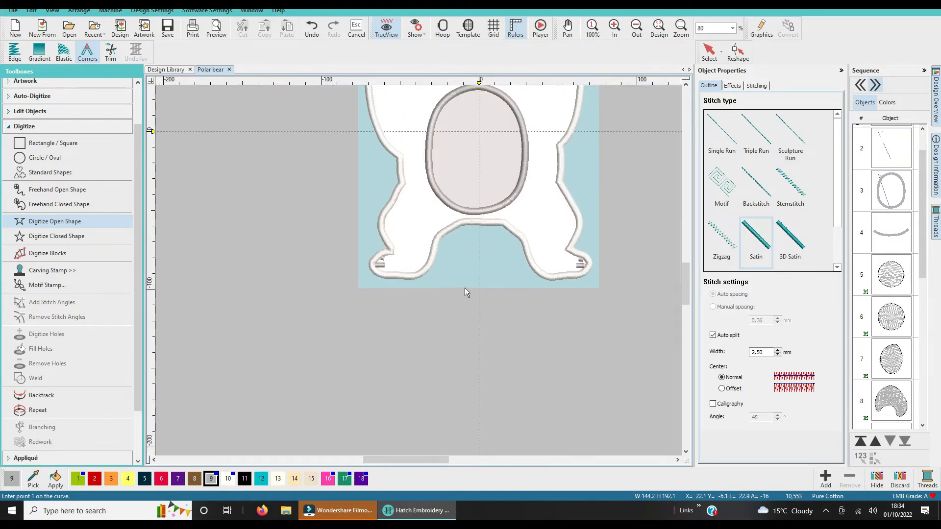
left_click_drag(685, 273, 682, 255)
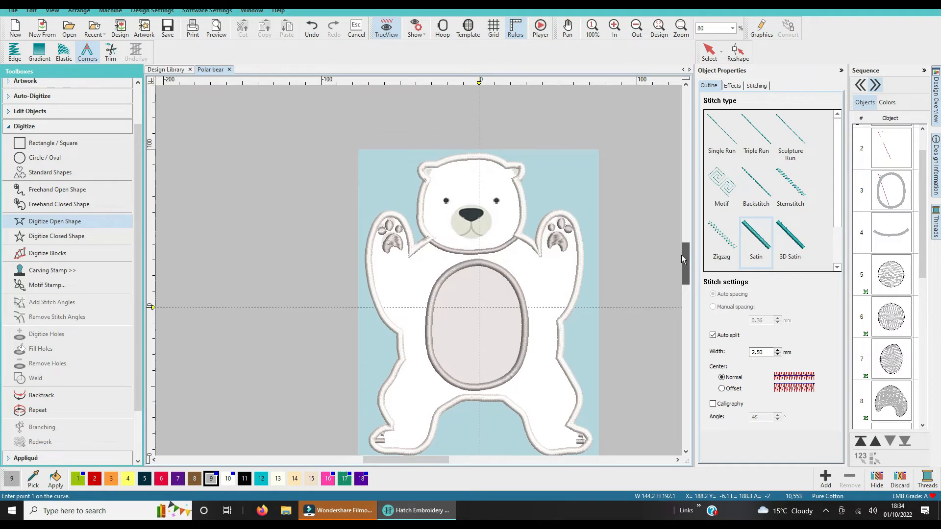
scroll(581, 269, "up", 4)
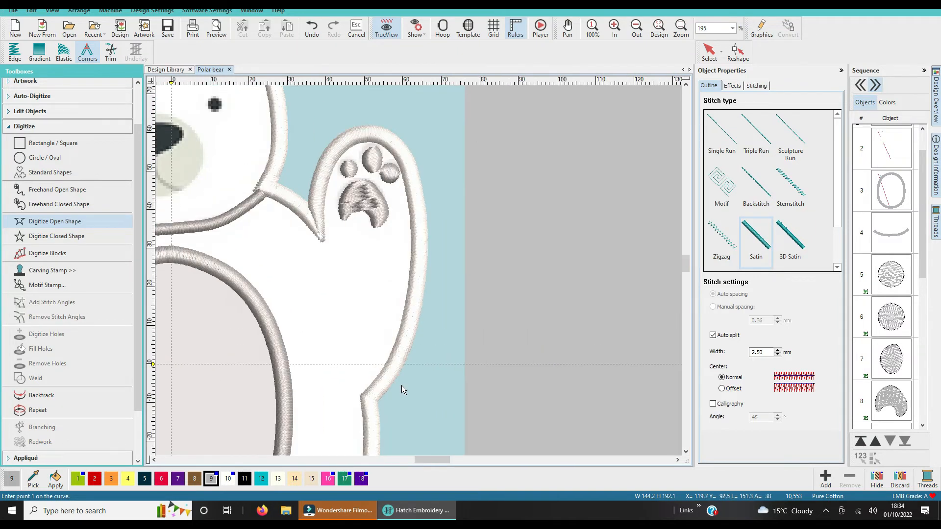
Digitize a four-point closed shape over the artwork's left-hand inner ear.
left_click_drag(686, 263, 687, 250)
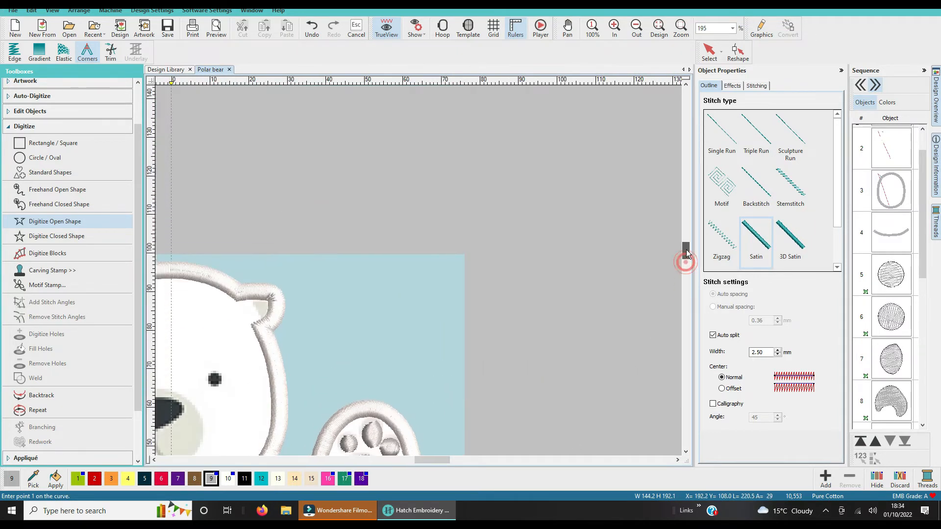
left_click_drag(430, 461, 411, 463)
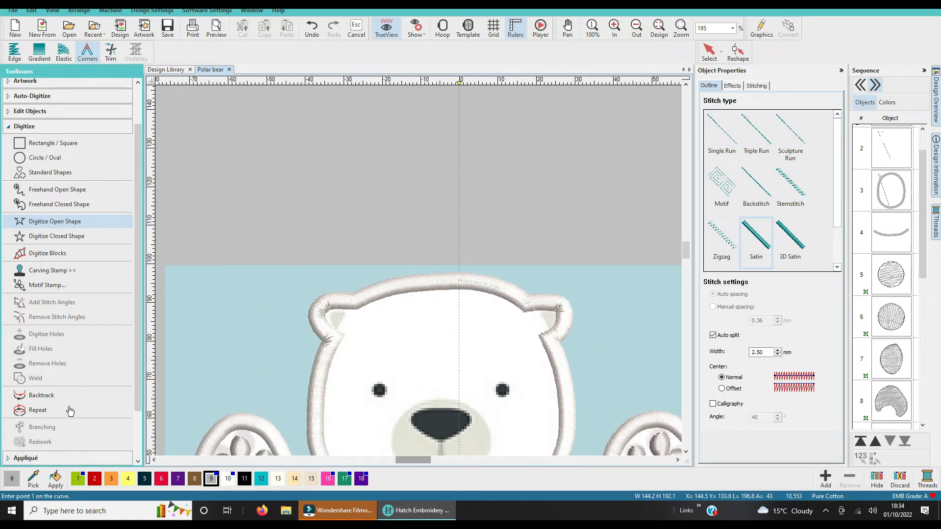
left_click(68, 240)
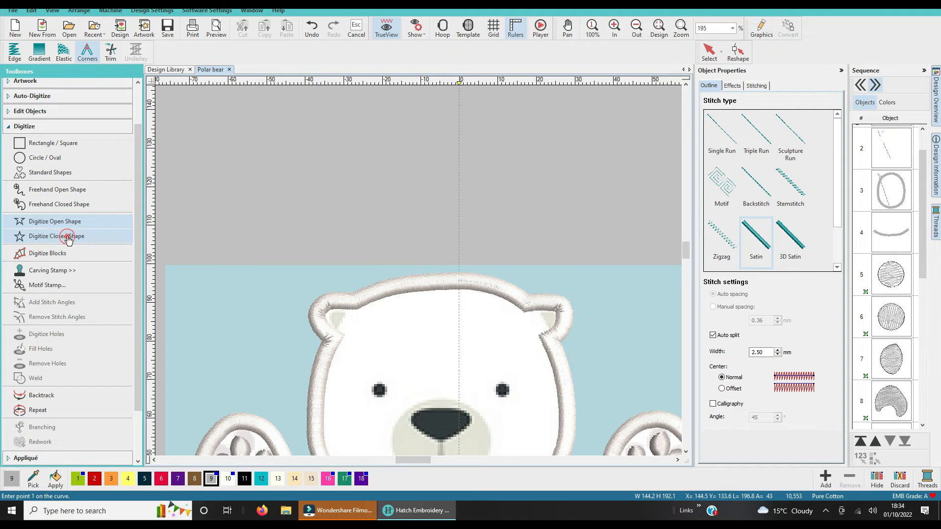
left_click(349, 313)
left_click(339, 328)
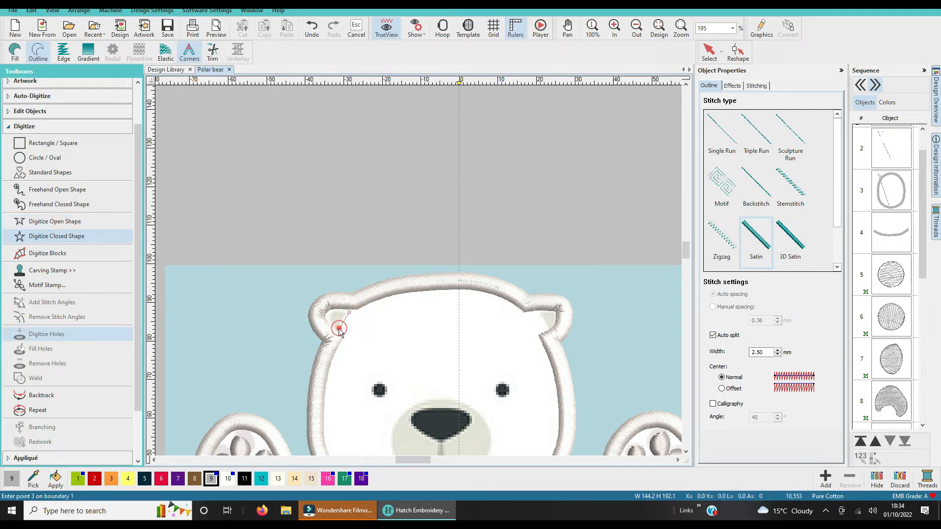
left_click(330, 319)
left_click(335, 313)
key("Return")
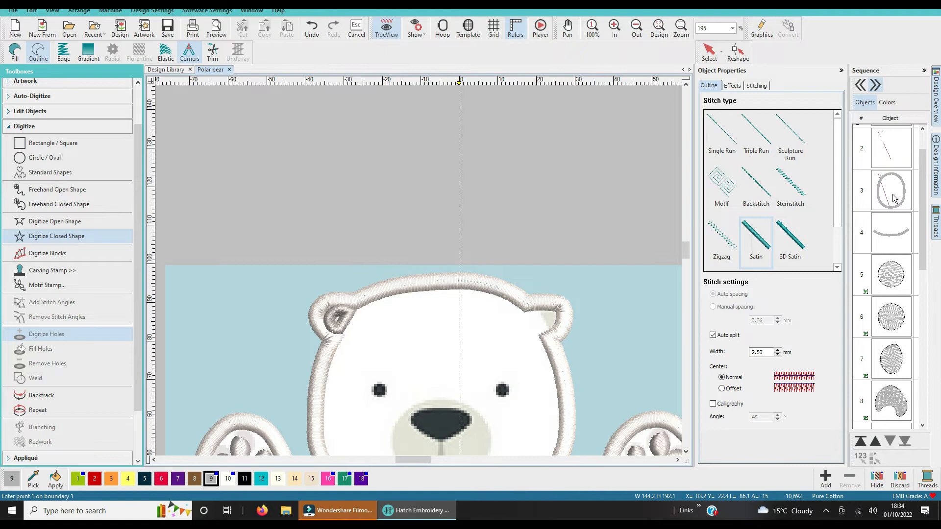
Change the new inner ear shape from an outline to a satin fill.
scroll(885, 323, "down", 5)
left_click(891, 399)
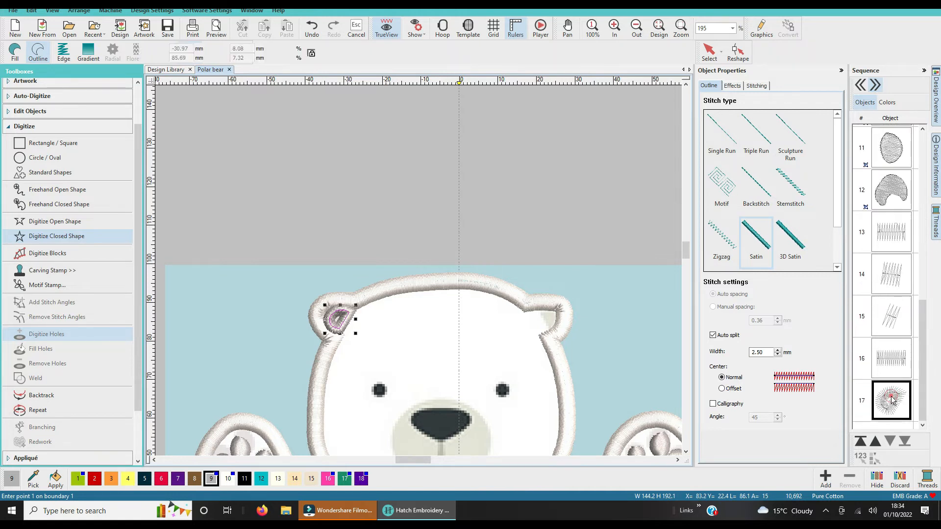
left_click(14, 51)
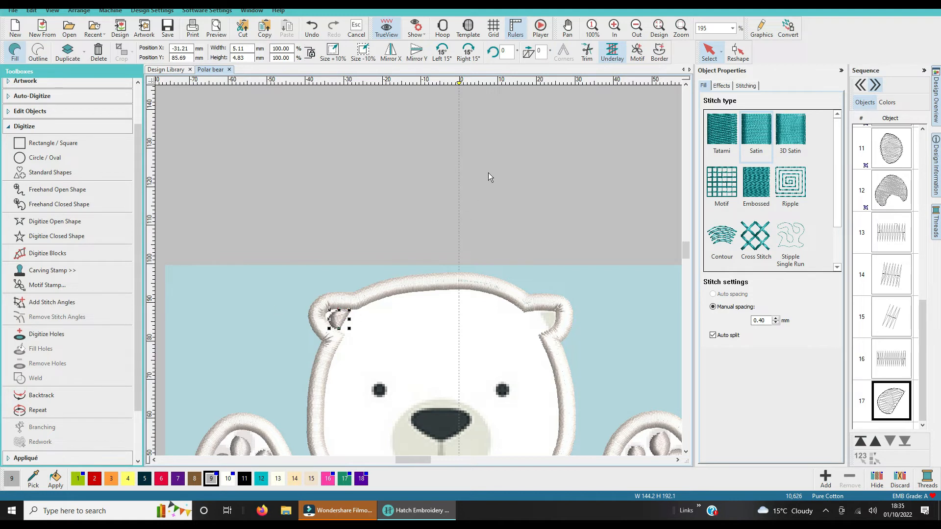
Duplicate the inner ear fill, mirror the copy horizontally and place it over the right-hand inner ear, then deselect.
left_click(69, 51)
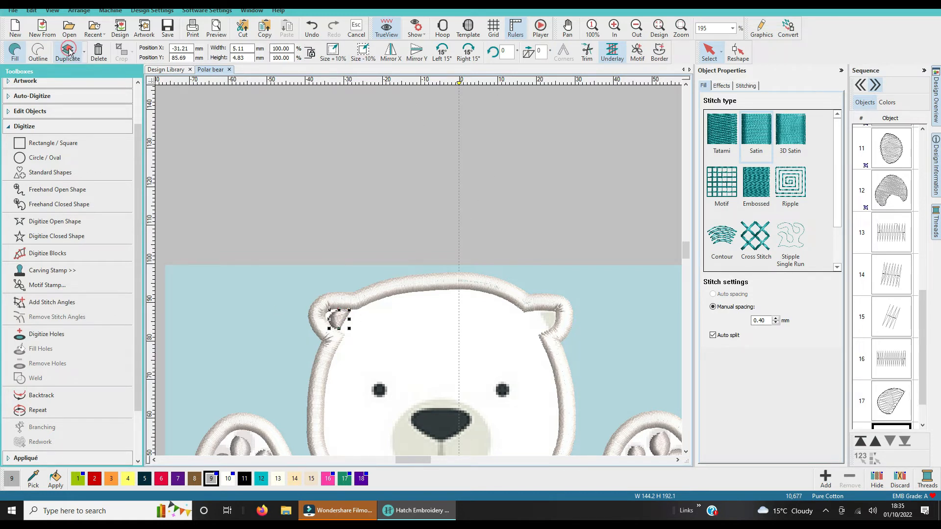
left_click(391, 51)
left_click_drag(338, 318, 544, 324)
left_click(552, 254)
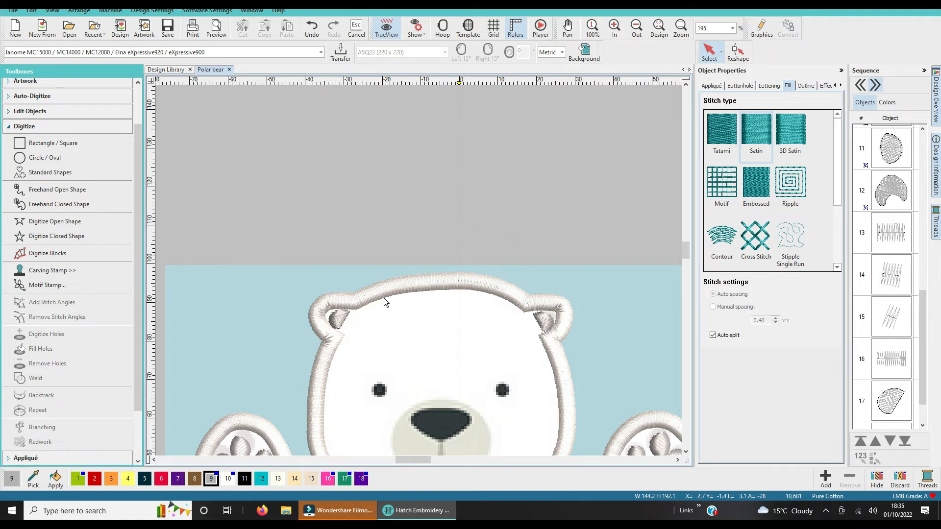
Ungroup the paw pad objects on the right-hand raised paw.
mouse_move(688, 250)
left_mouse_down()
mouse_move(685, 272)
mouse_move(685, 260)
left_mouse_up()
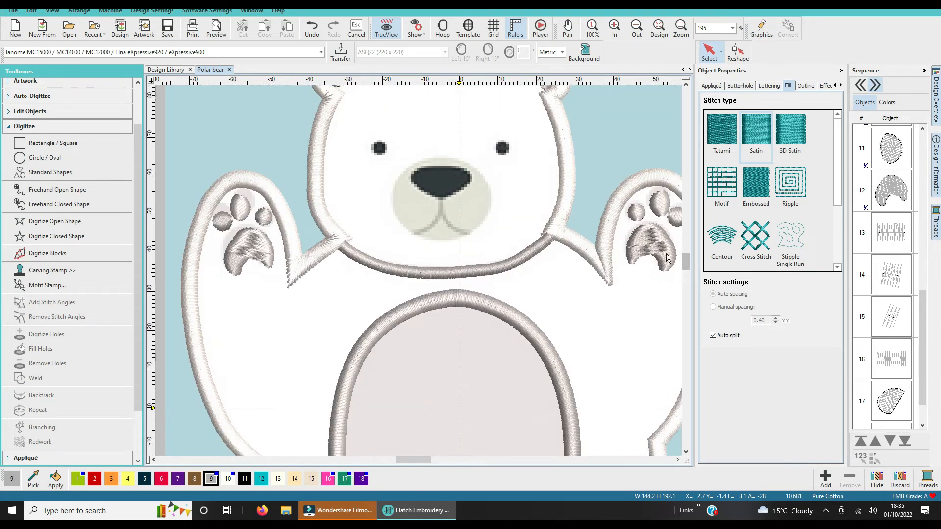
scroll(889, 392, "up", 3)
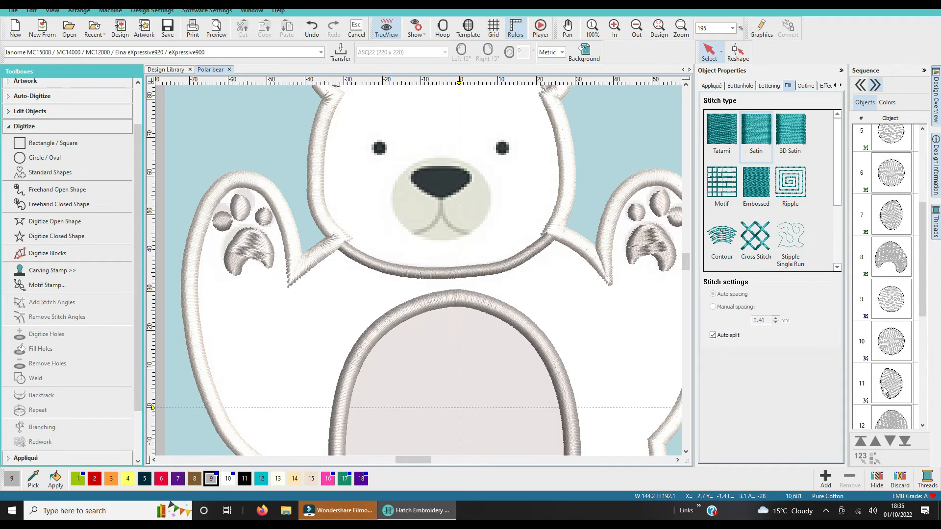
left_click(880, 270)
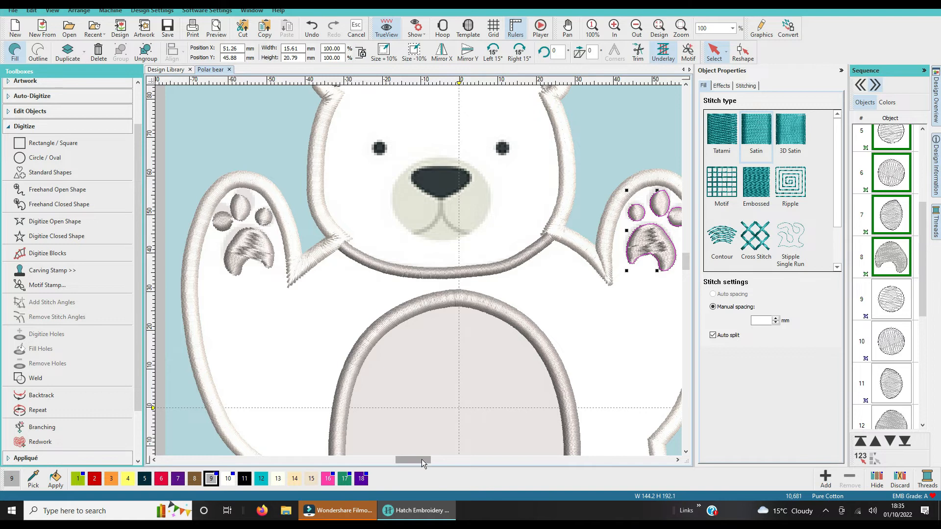
left_click_drag(422, 459, 442, 463)
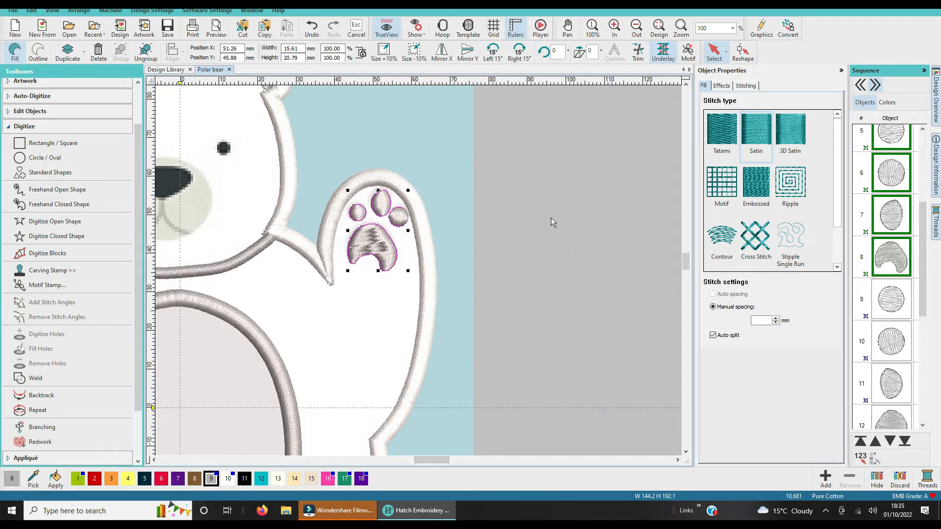
left_click(146, 51)
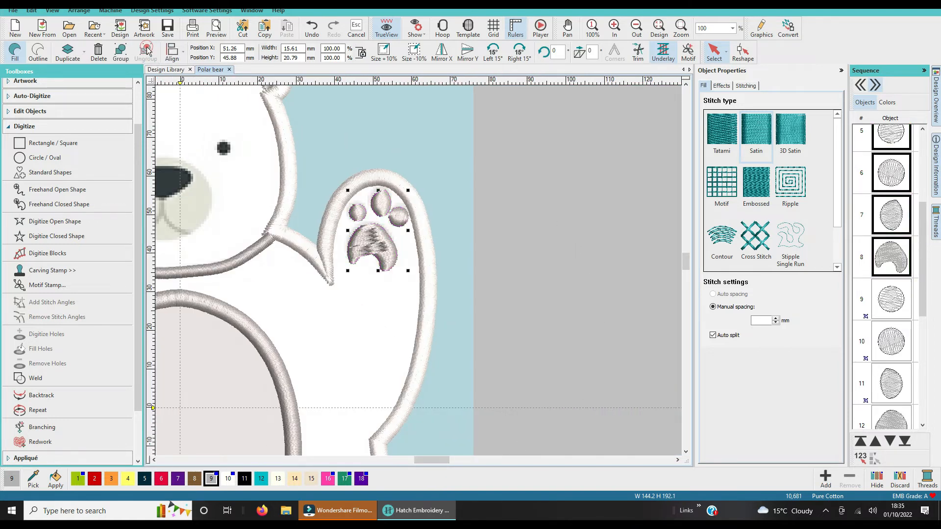
Reshape the large pad on the right-hand paw by turning its stitch angle to run nearly vertical.
left_click(897, 264)
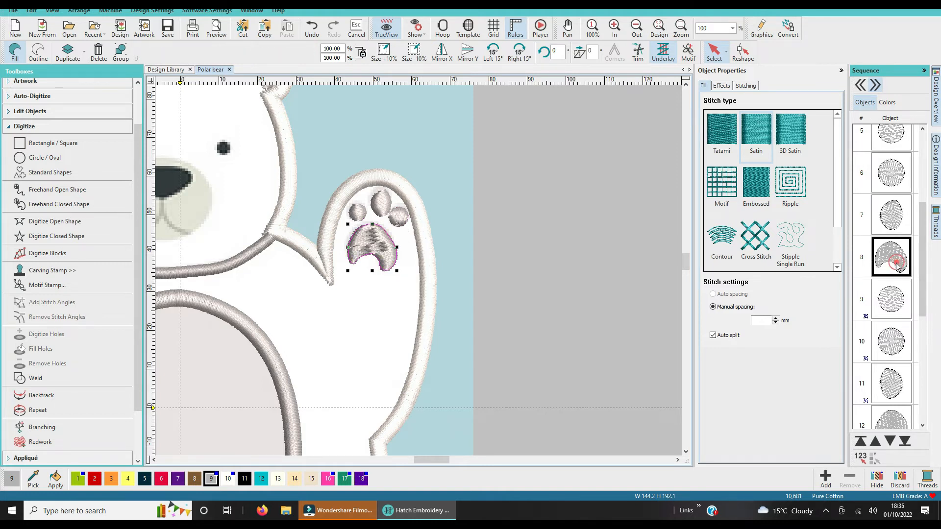
left_click(735, 53)
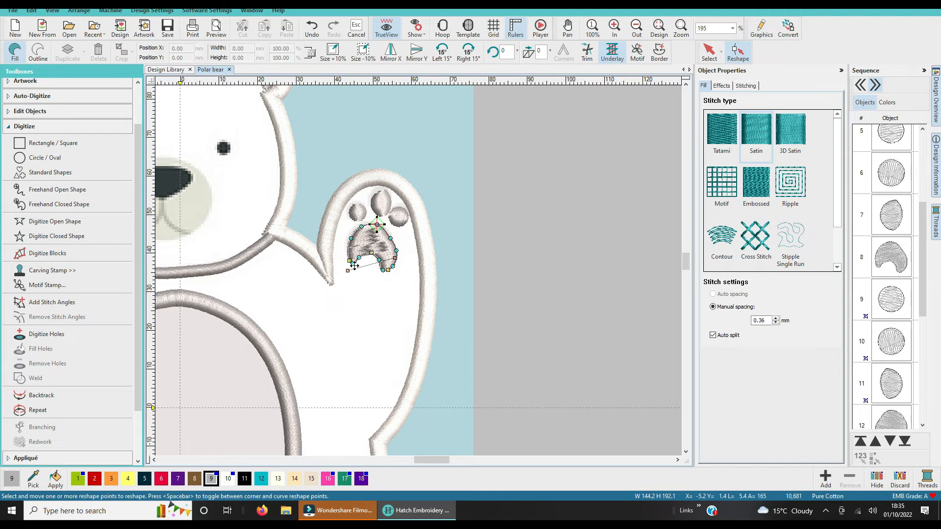
left_click_drag(354, 265, 395, 296)
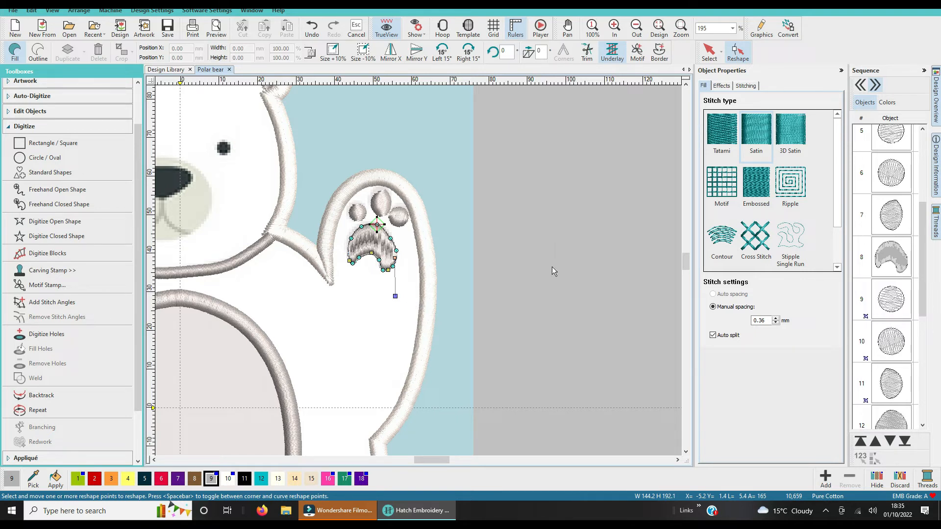
Ungroup the paw pad objects on the left-hand raised paw.
left_click_drag(432, 463, 398, 464)
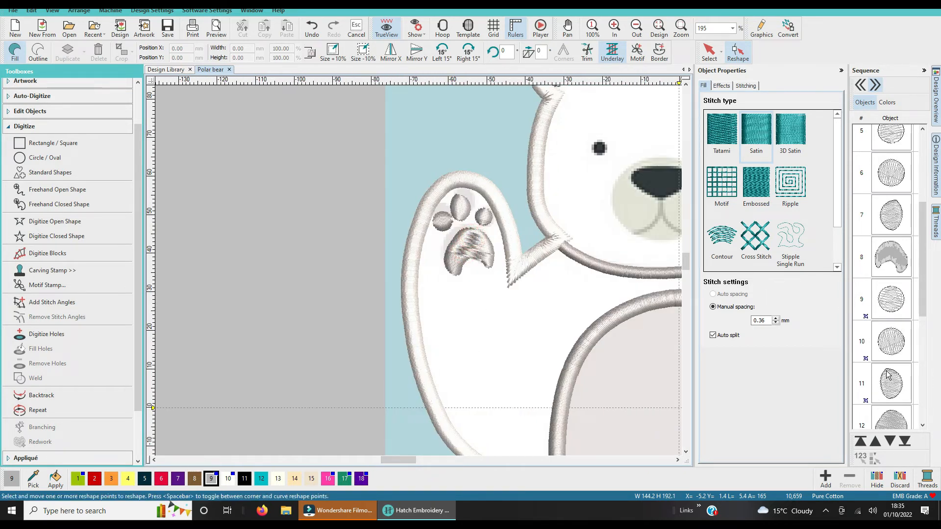
scroll(883, 377, "down", 4)
scroll(877, 381, "down", 3)
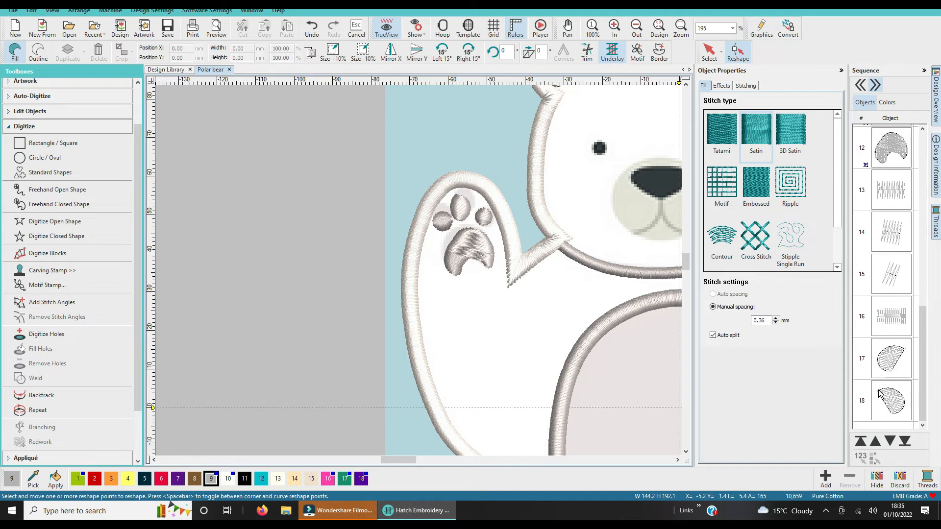
scroll(886, 381, "up", 8)
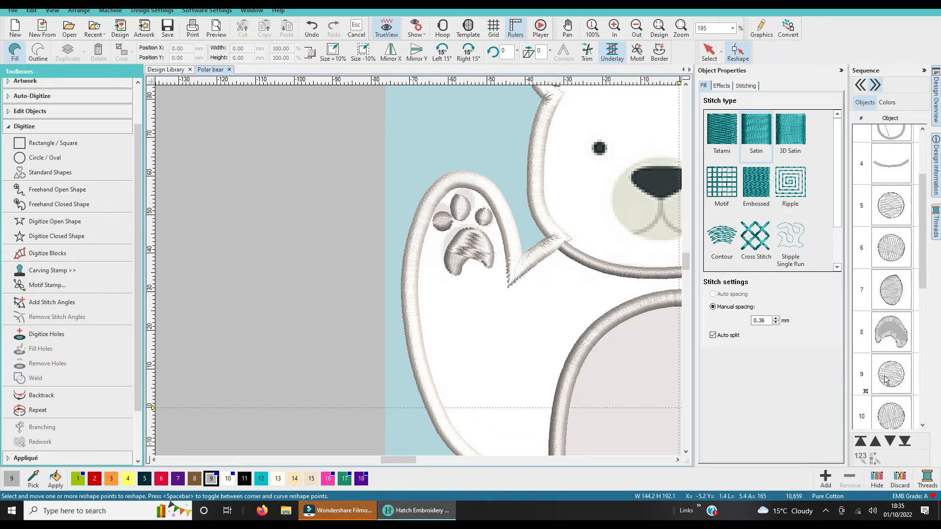
scroll(885, 380, "down", 3)
left_click(885, 379, "shift")
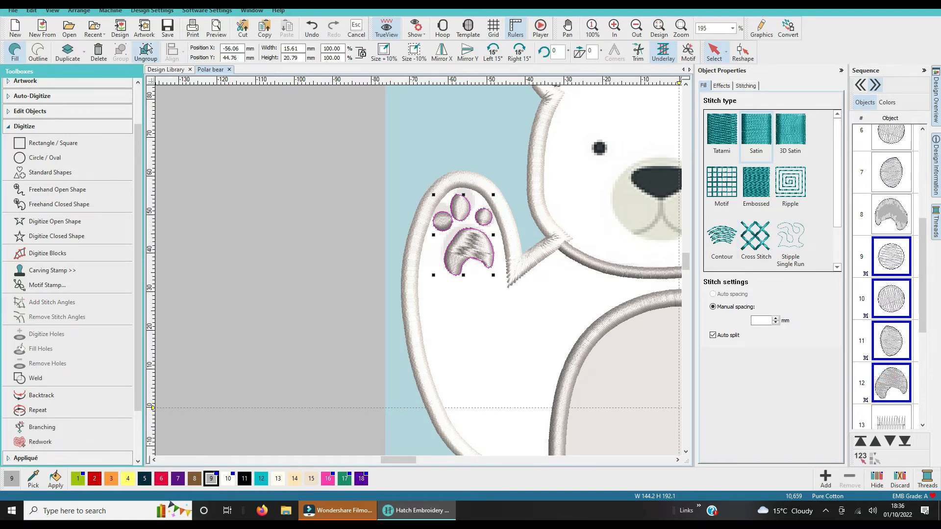
left_click(147, 51)
Turn the stitch angle of the left-hand paw's large pad to nearly vertical, matching the other paw, then finish reshaping.
left_click(471, 246)
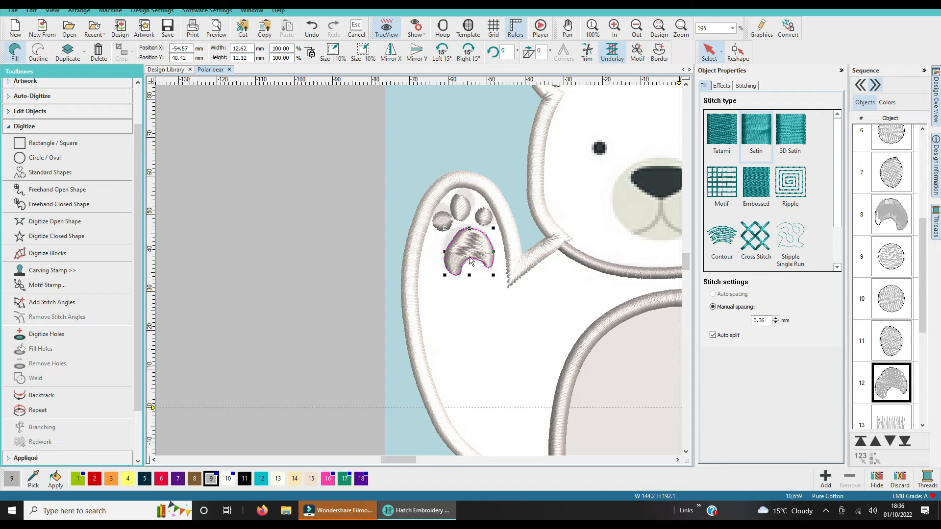
right_click(467, 245)
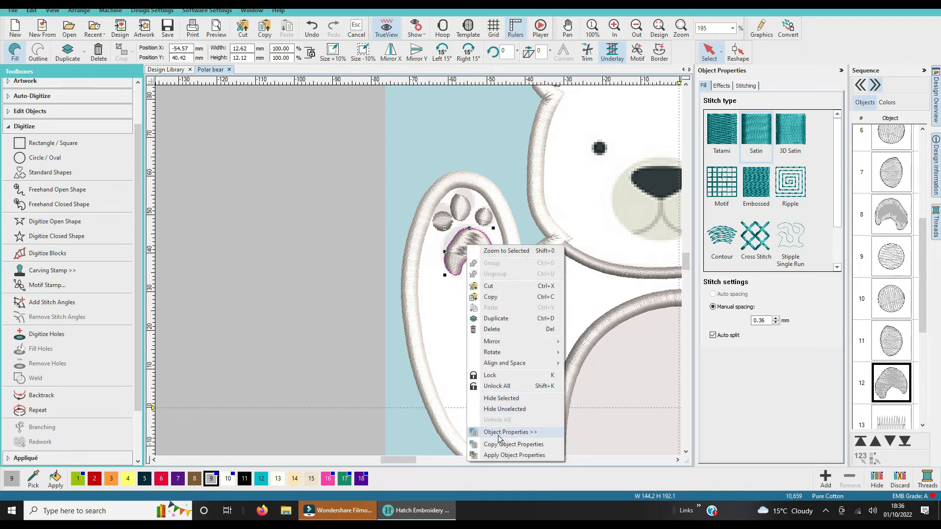
left_click(461, 248)
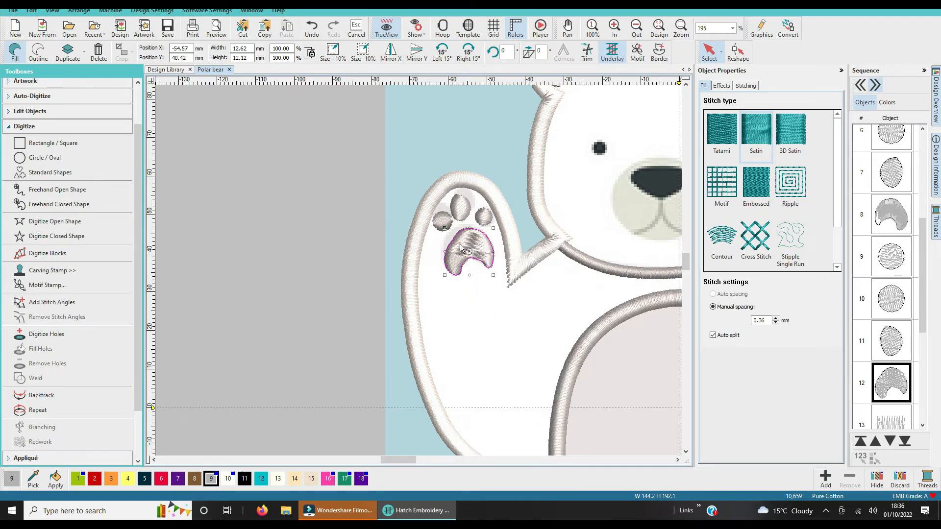
left_click(737, 53)
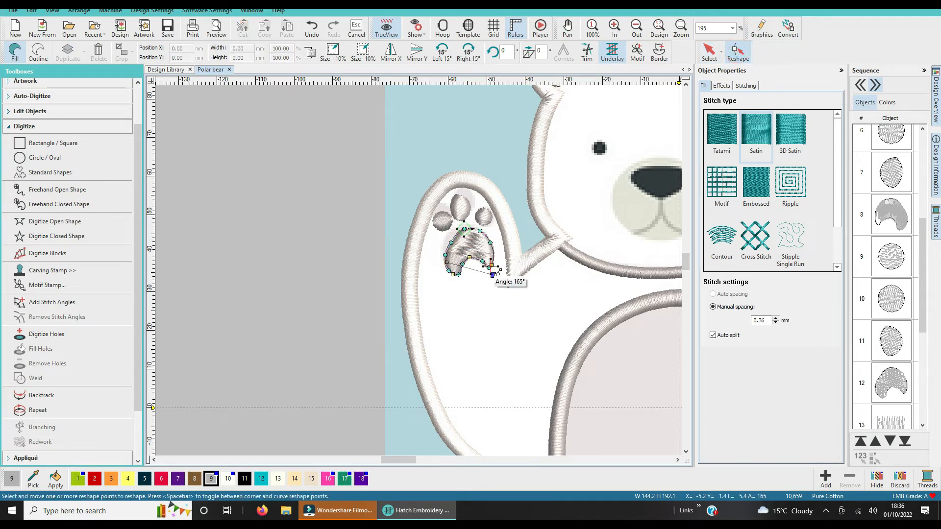
left_click_drag(492, 274, 444, 310)
left_click(214, 245)
left_click(709, 51)
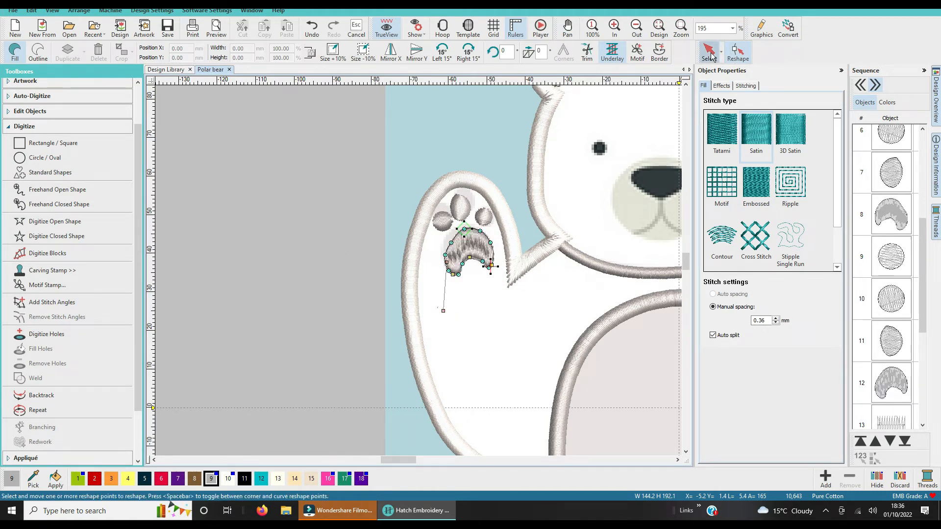
left_click(287, 265)
Digitize a closed appliqué around the bear's muzzle with trim-in-place lines and a 4.00 mm wide satin cover.
scroll(419, 276, "down", 5)
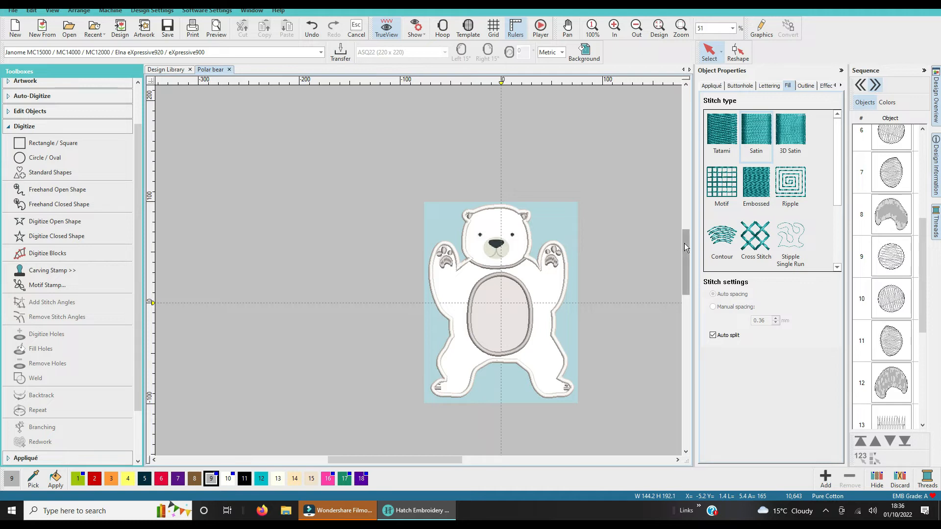
key("0")
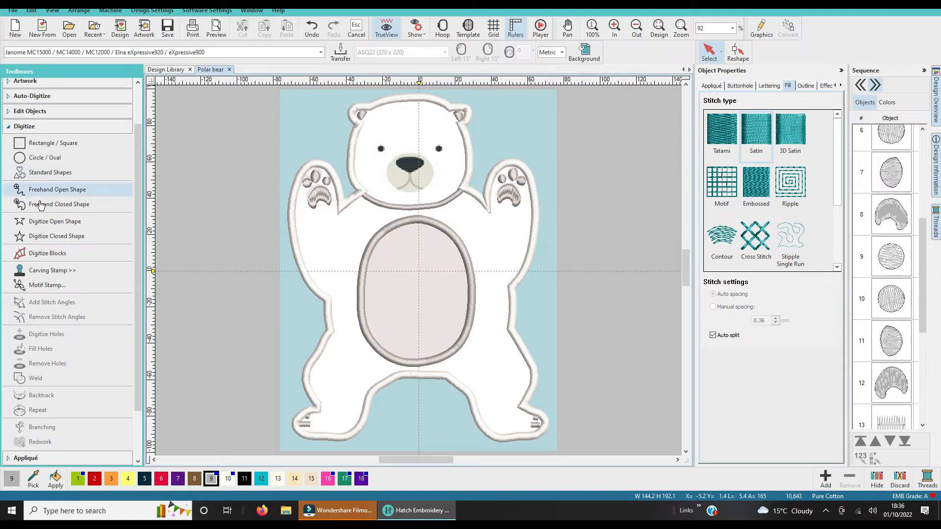
scroll(39, 145, "down", 1)
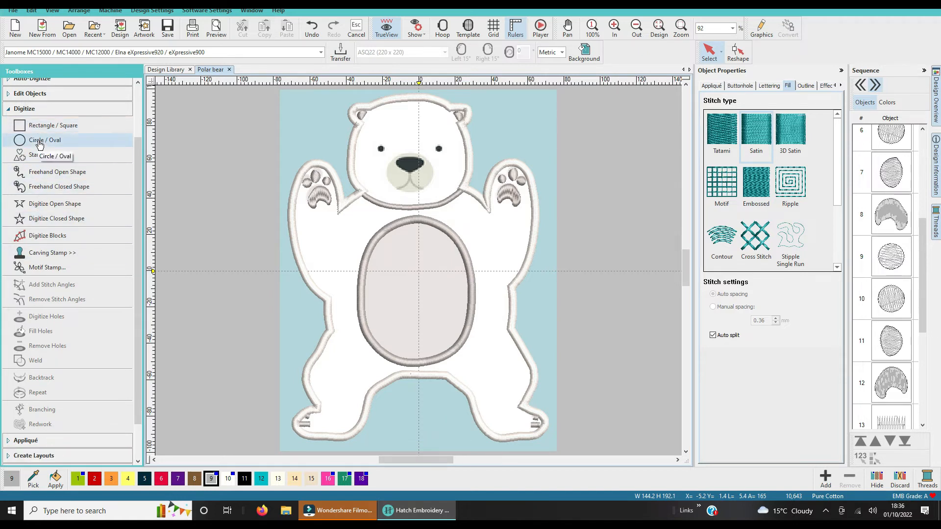
scroll(73, 206, "up", 3)
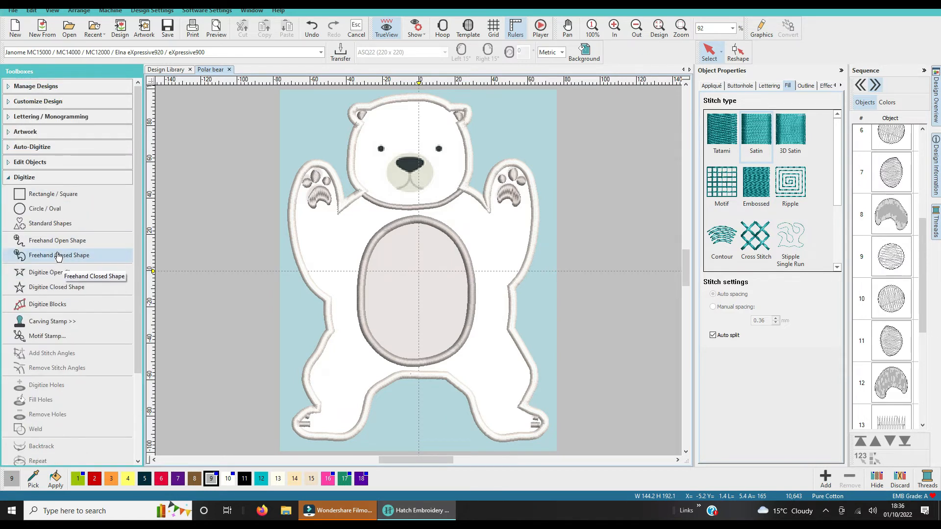
left_click(13, 180)
left_click(32, 194)
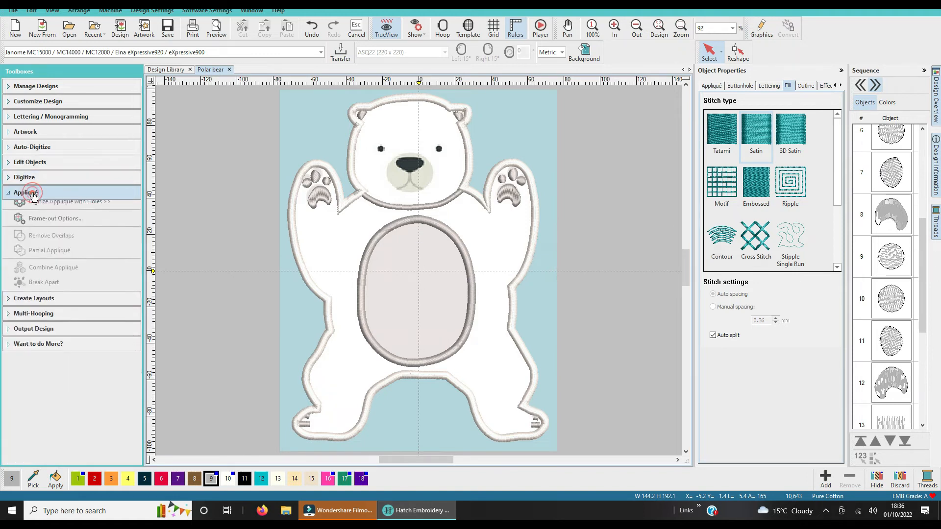
left_click(49, 233)
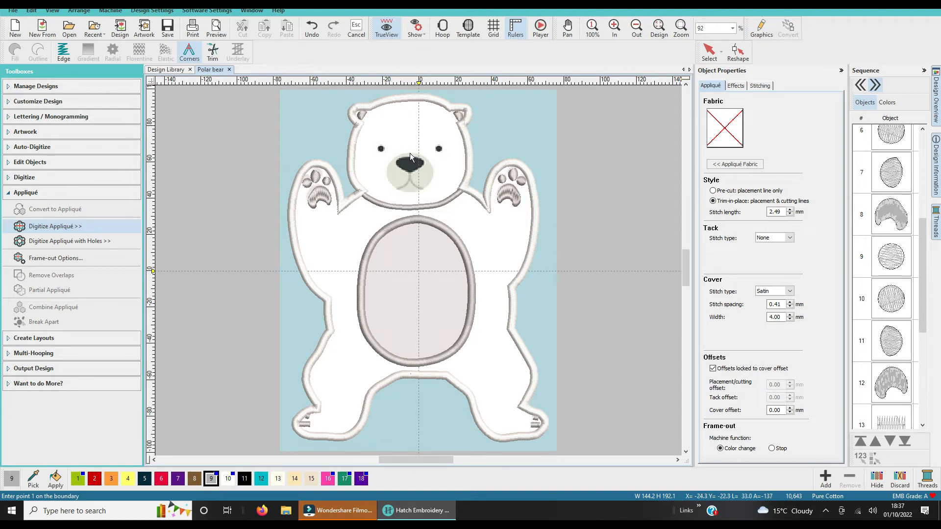
scroll(410, 153, "up", 3)
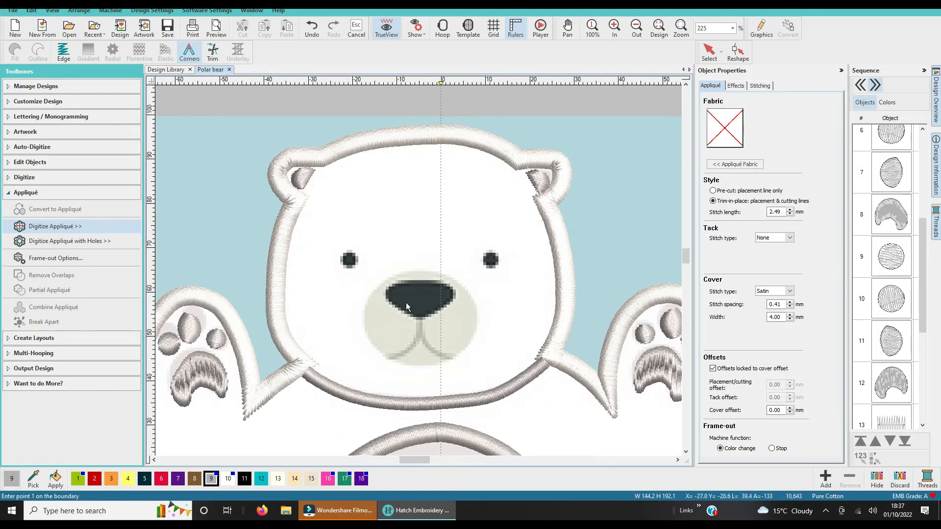
left_click(425, 271)
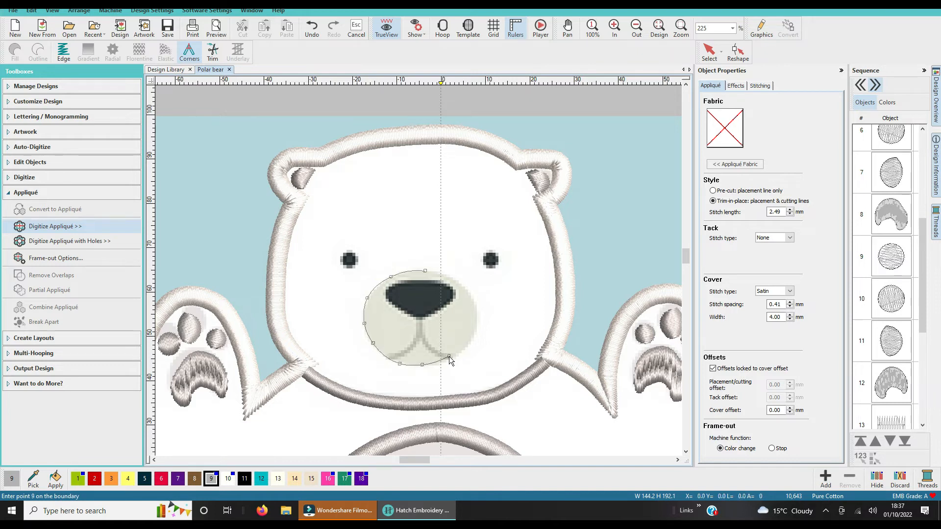
left_click(474, 335)
left_click(476, 307)
left_click(462, 284)
left_click(433, 274)
key("Return")
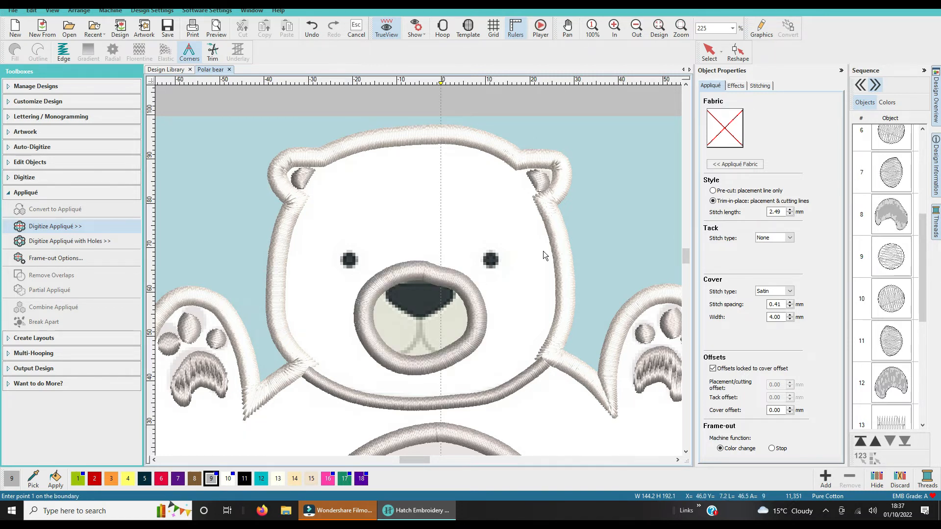
Reshape the muzzle appliqué by removing the extra outline point beside its start point above the nose.
scroll(543, 251, "down", 2)
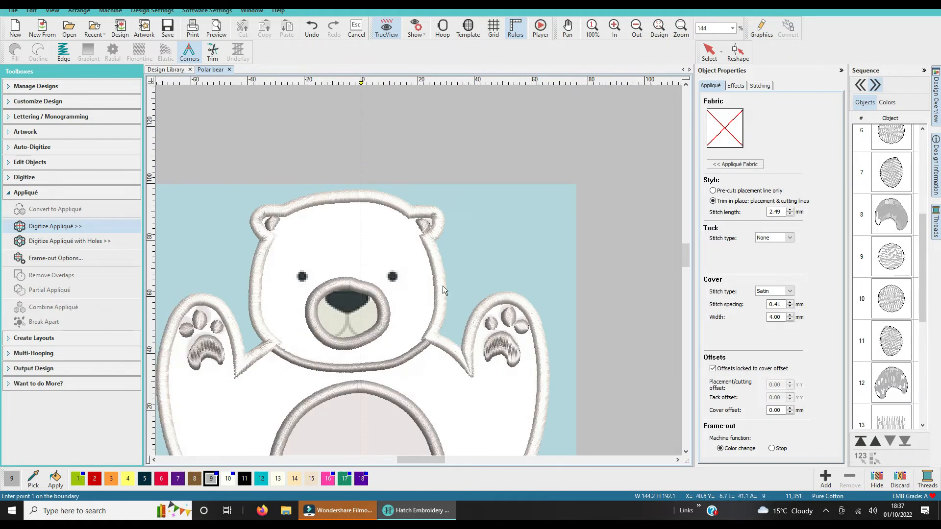
left_click(719, 50)
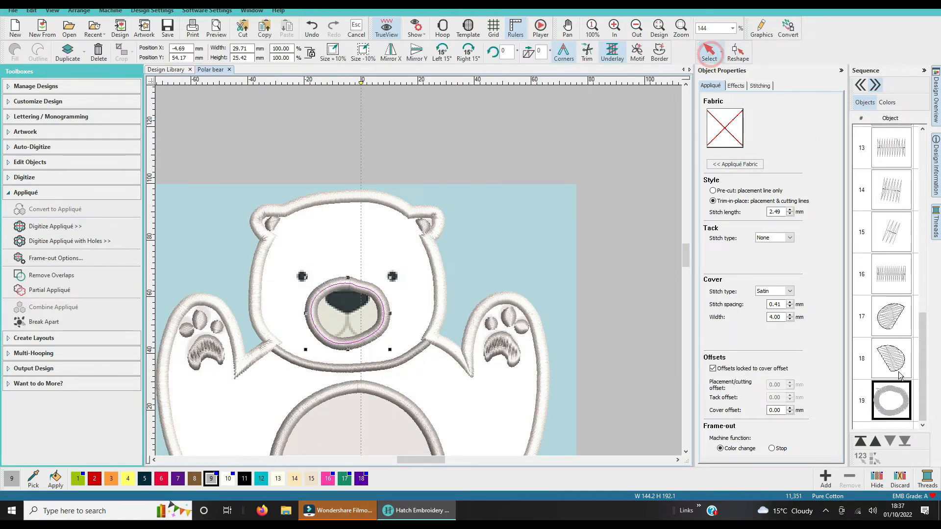
left_click(882, 407)
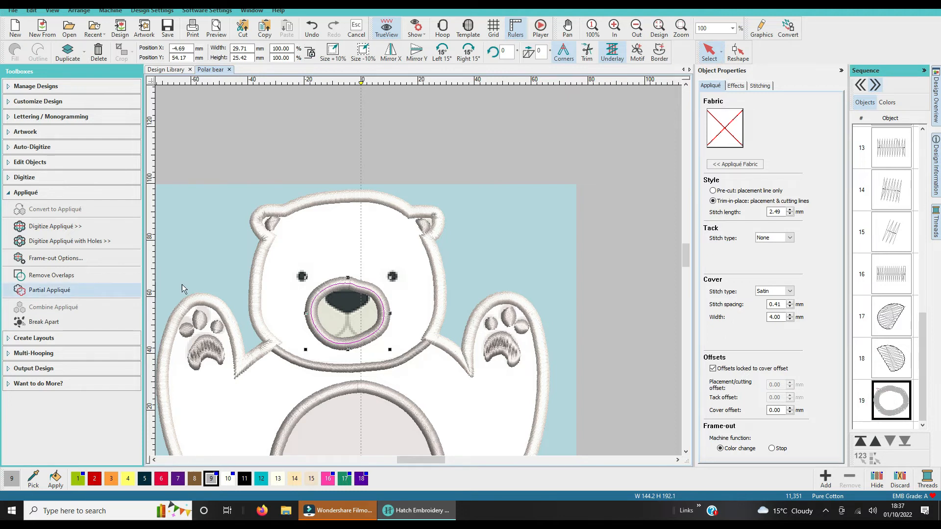
left_click(738, 52)
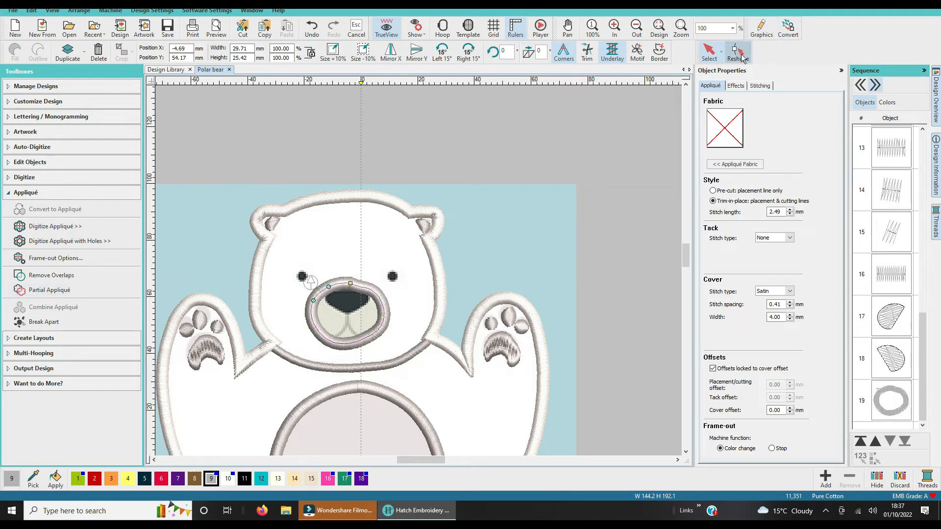
left_click(356, 287)
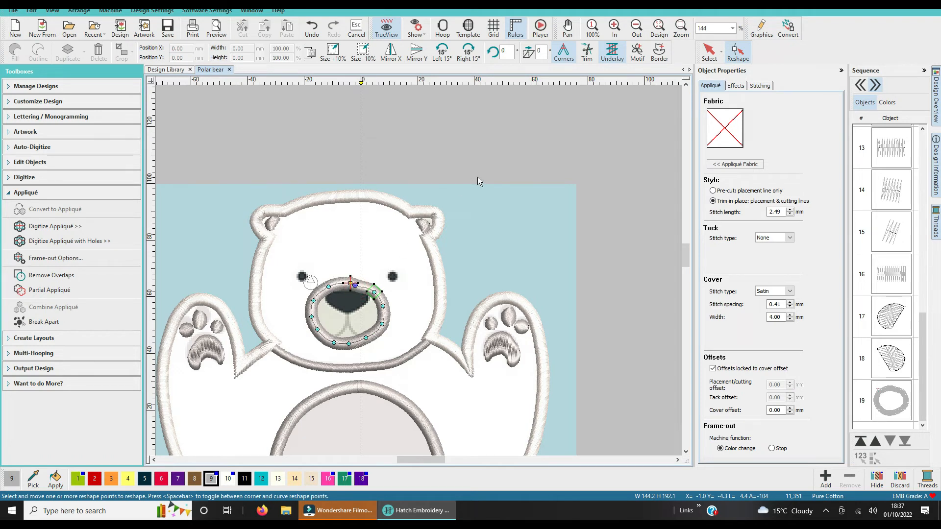
key("Delete")
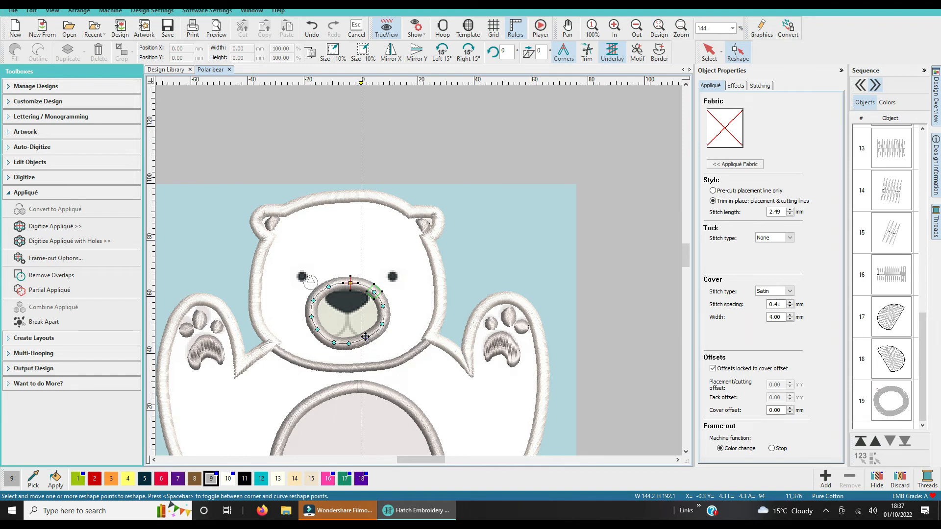
key("Escape")
key("Escape")
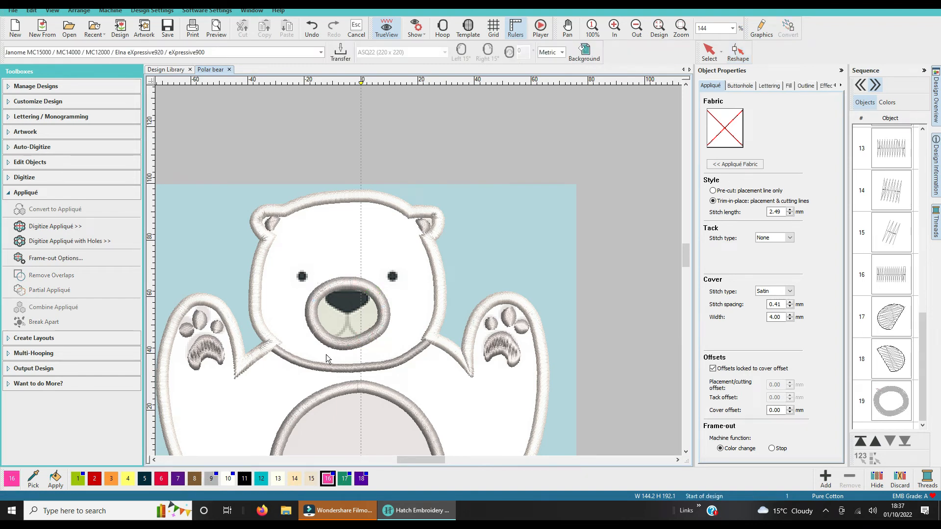
Remove the two outline points flanking the lowest point of the muzzle appliqué to smooth its bottom curve.
left_click(737, 54)
left_click(366, 338)
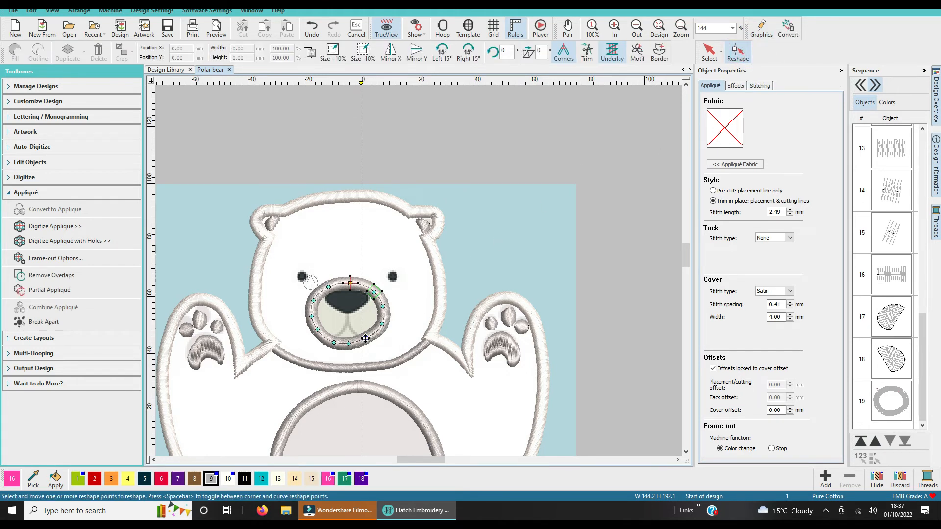
key("Delete")
left_click(334, 342)
key("Delete")
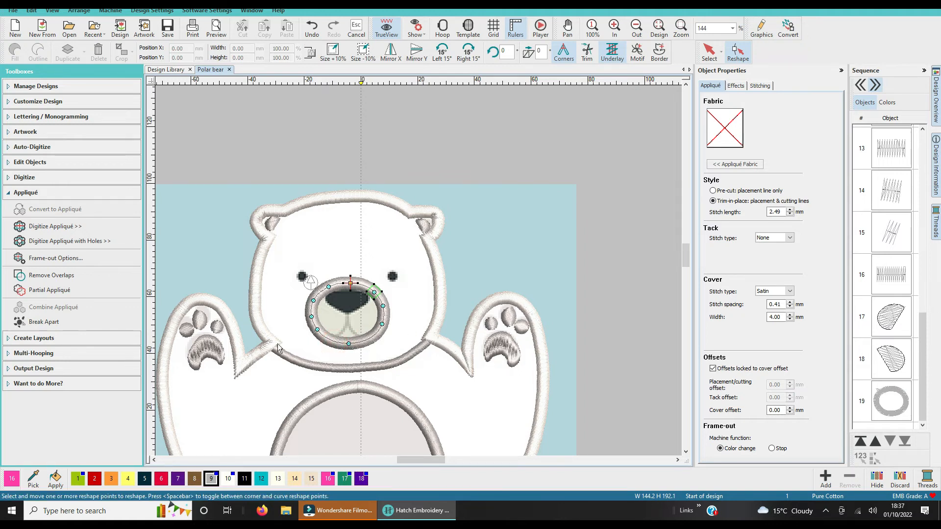
Remove the surplus points on the muzzle's left side and upper right curve, then adjust the remaining left-hand point.
left_click(312, 318)
key("Delete")
key("Delete")
left_click(376, 292)
key("Delete")
left_click(313, 303)
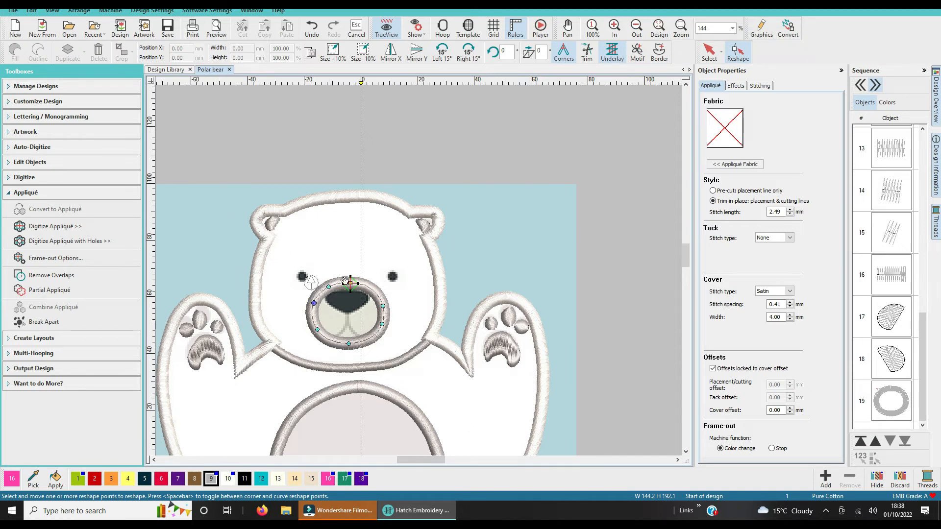
Set the satin cover width of the muzzle appliqué to 3.00 mm.
left_click(709, 54)
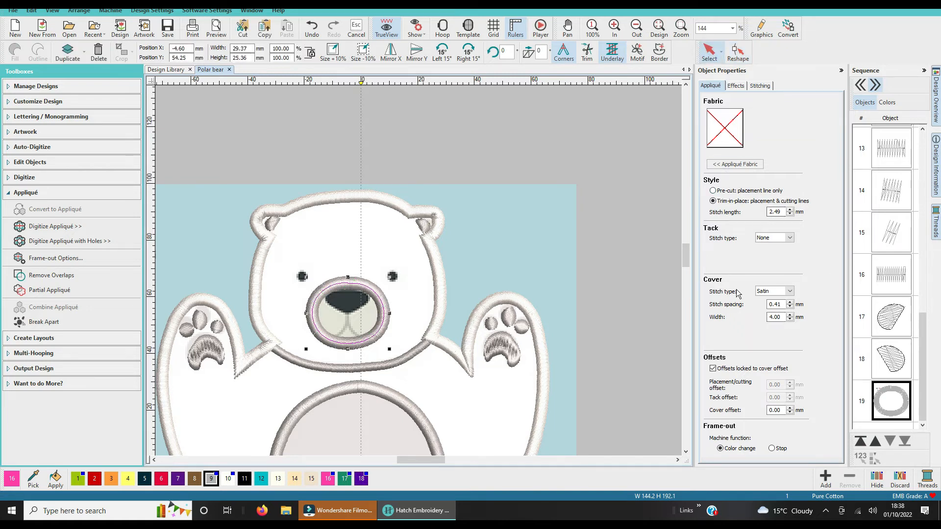
double_click(784, 317)
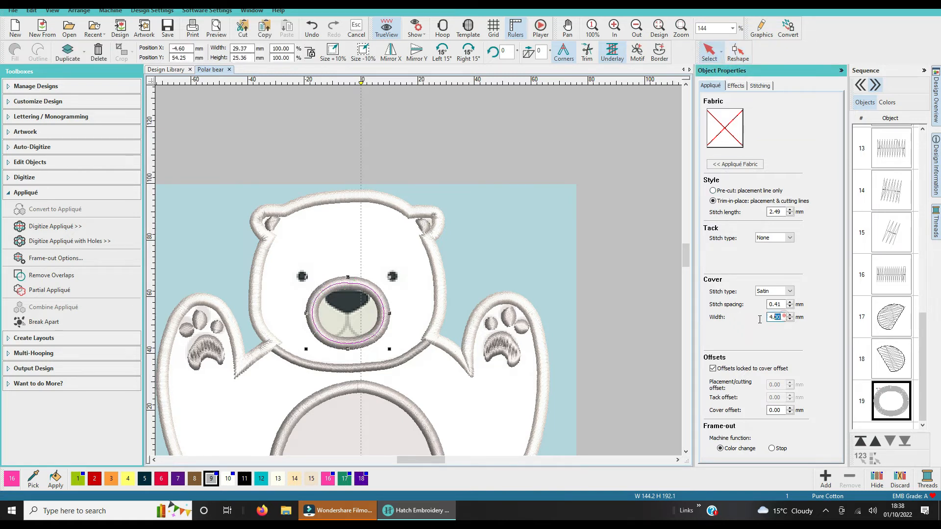
type("3")
key("Return")
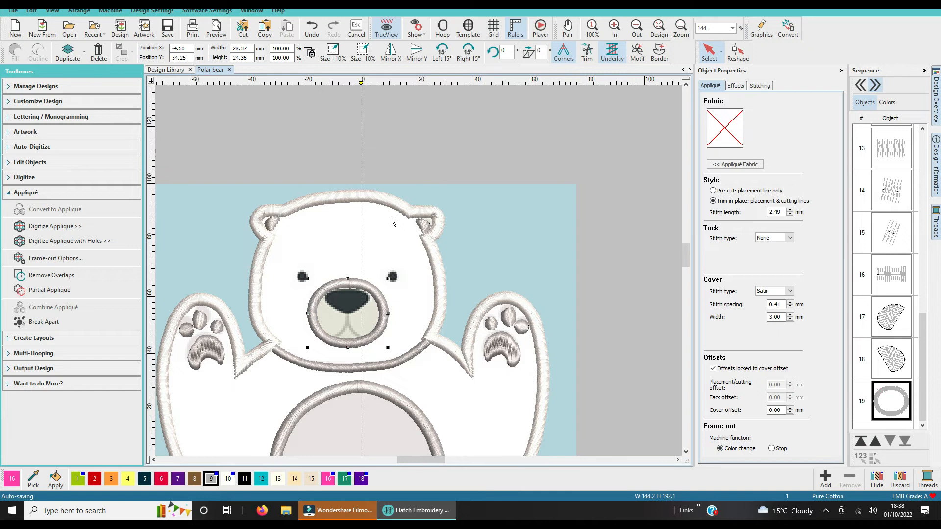
scroll(419, 271, "down", 2)
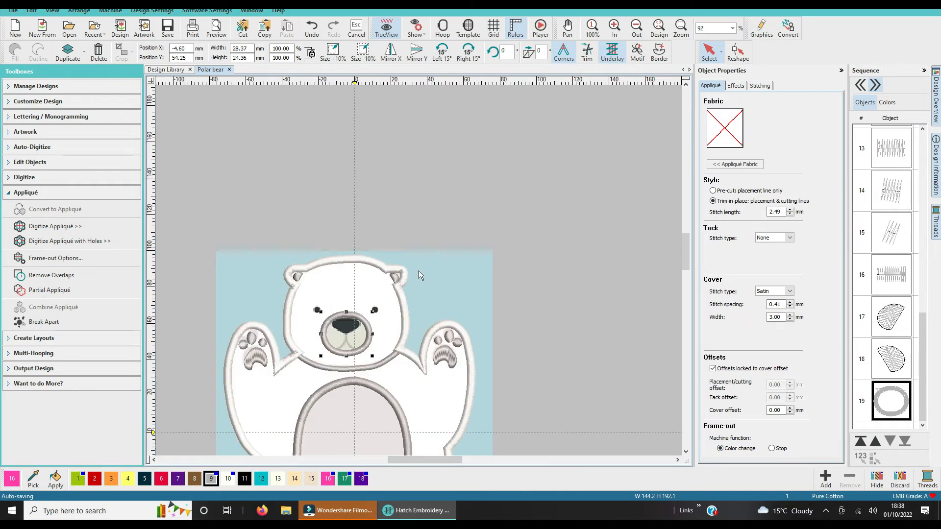
scroll(418, 270, "up", 3)
left_click(691, 251)
left_click_drag(691, 251, 684, 262)
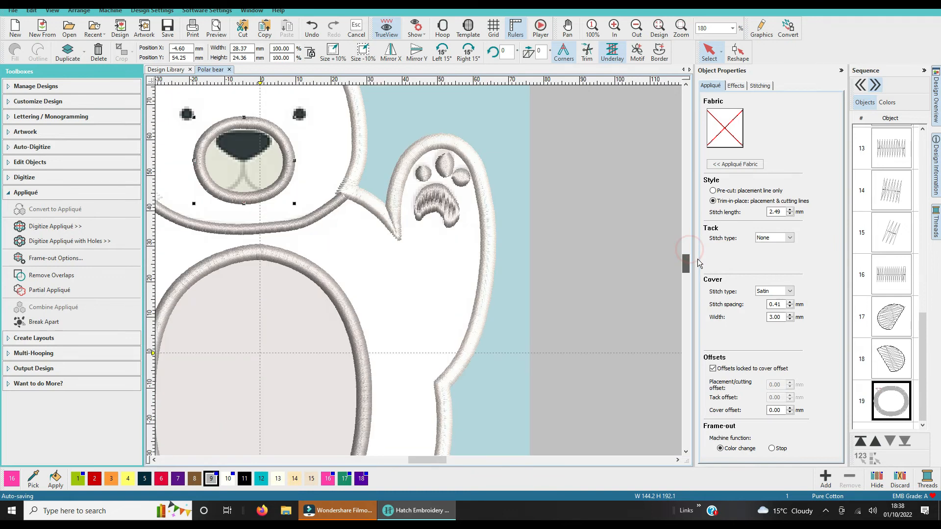
scroll(422, 254, "down", 5)
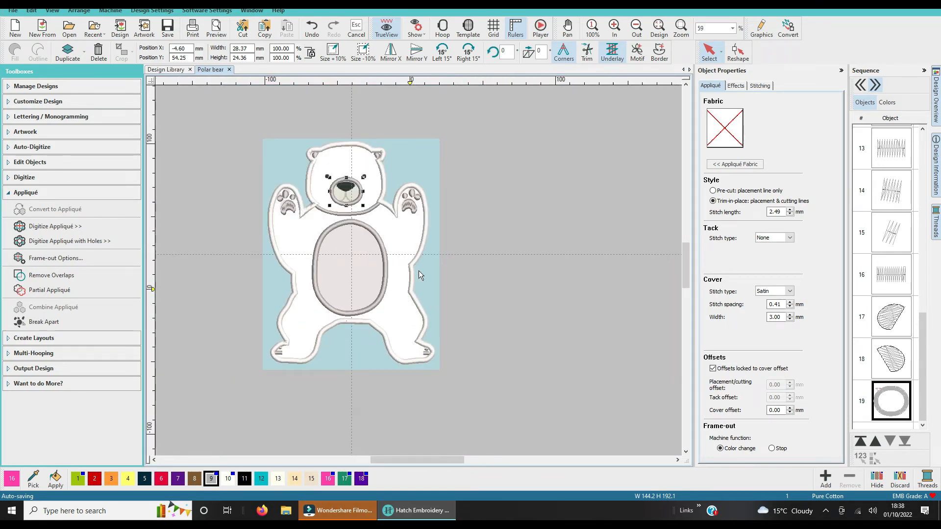
scroll(419, 270, "up", 1)
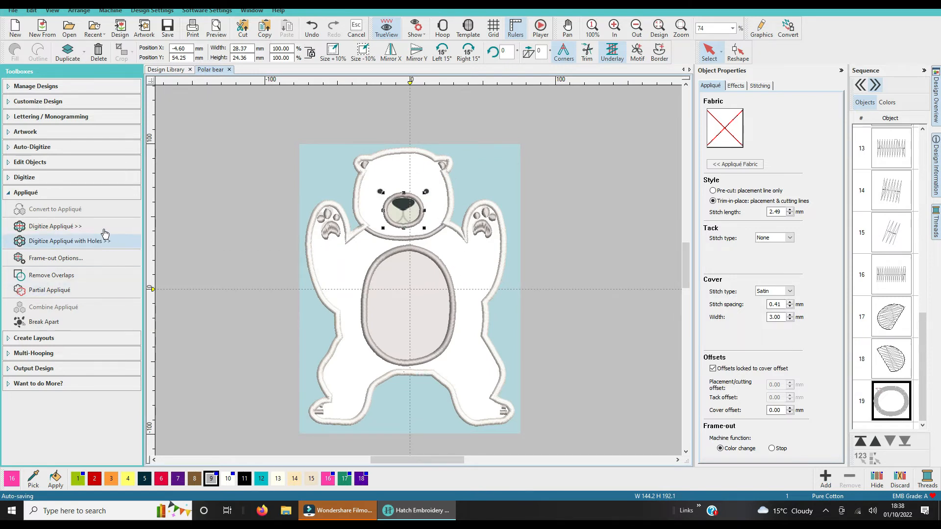
Try to digitize the mouth below the nose as one open Satin outline 2.50 mm wide, branching to both sides.
left_click(25, 177)
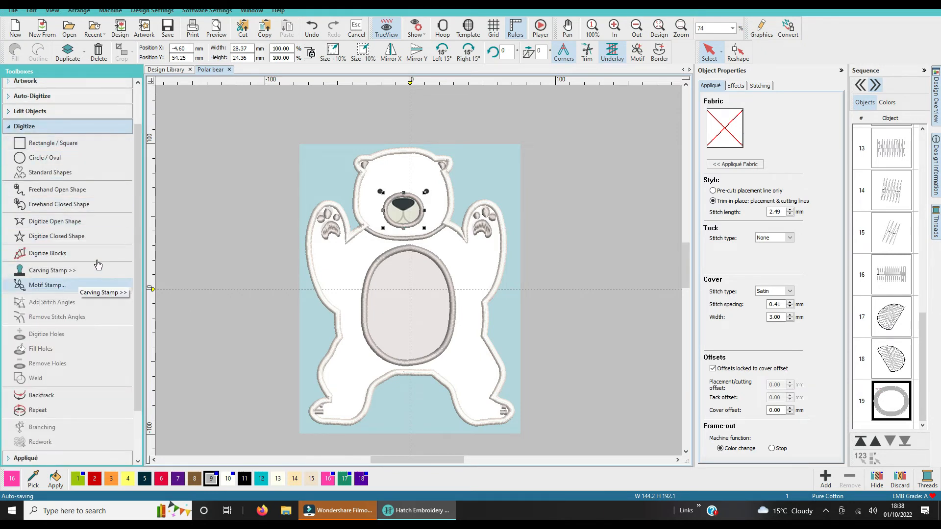
left_click(59, 221)
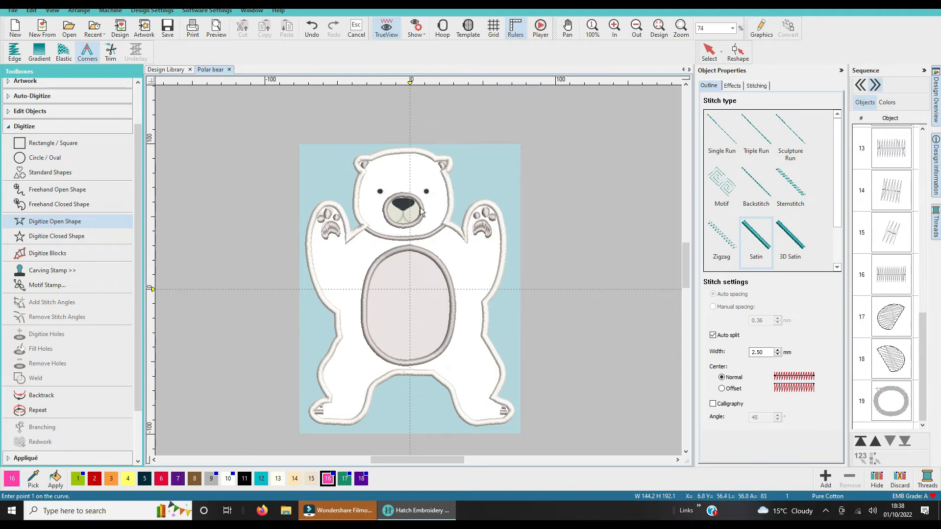
scroll(420, 207, "up", 1)
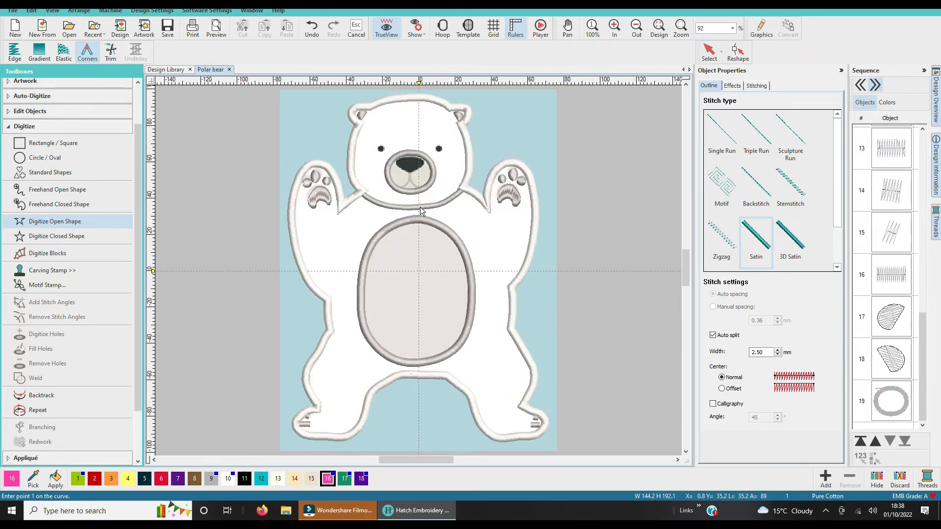
scroll(420, 207, "up", 2)
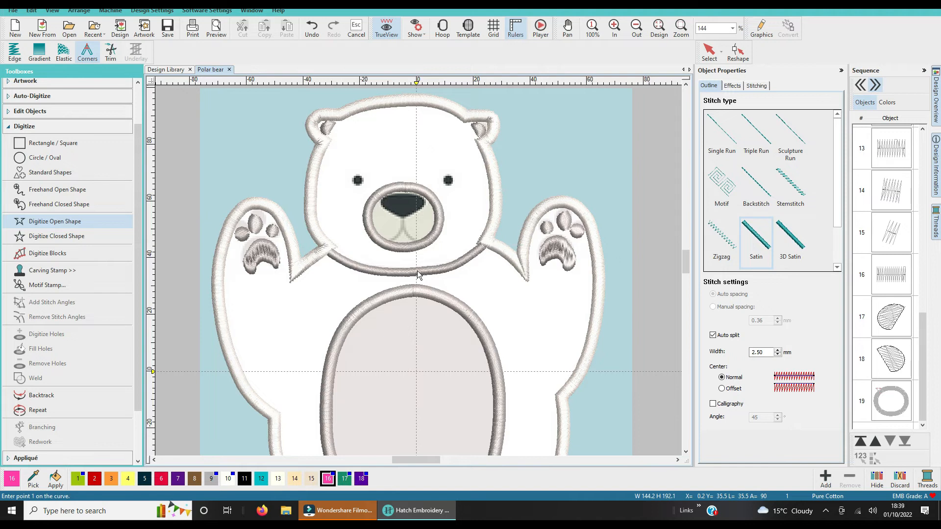
scroll(419, 271, "up", 2)
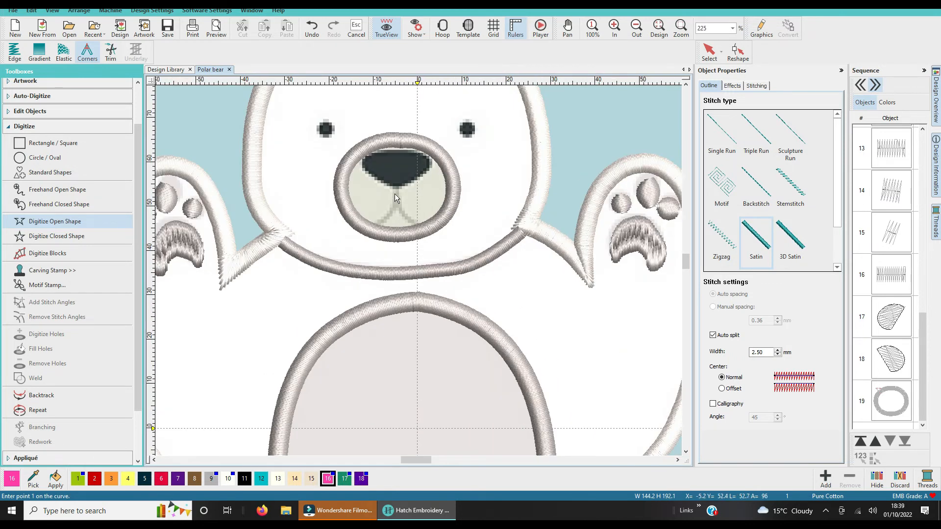
left_click(396, 181)
left_click(396, 206)
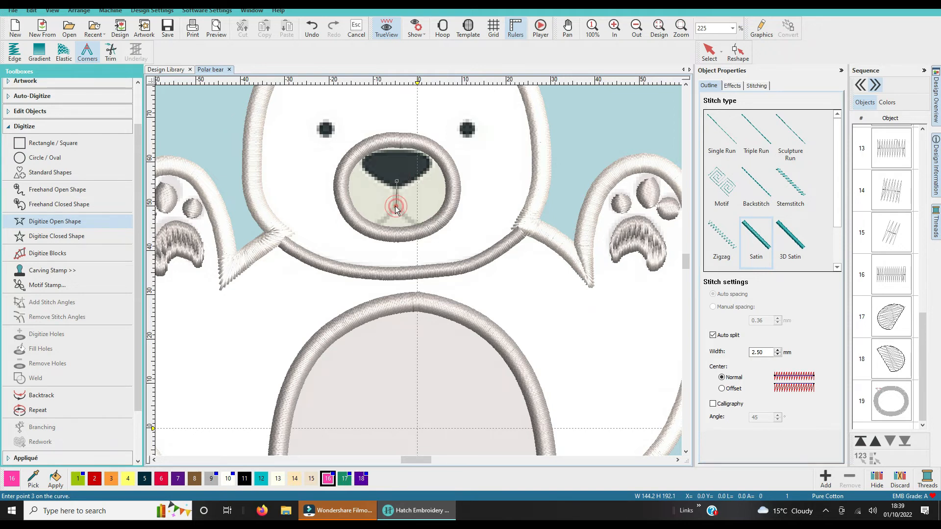
left_click(376, 225)
left_click(417, 225)
key("Return")
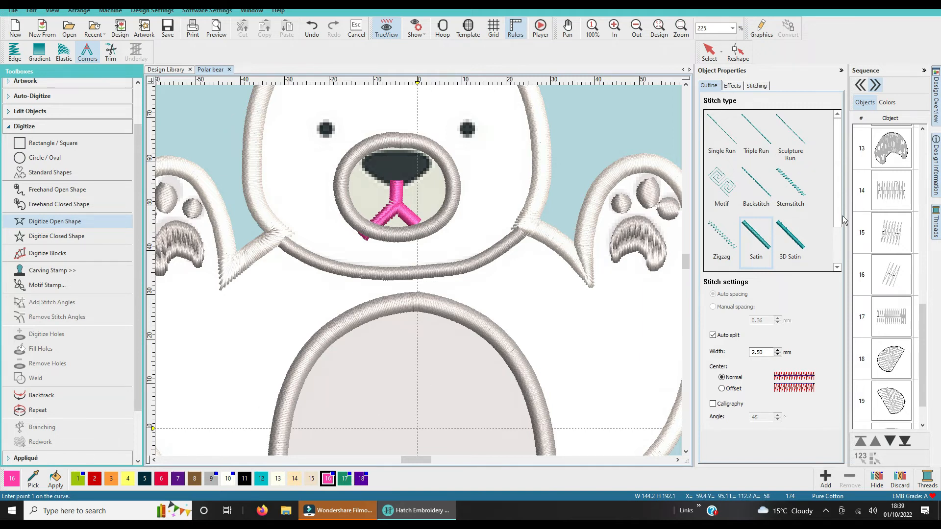
Find the pink satin mouth line in the stitching sequence and undo its creation.
scroll(889, 223, "down", 1)
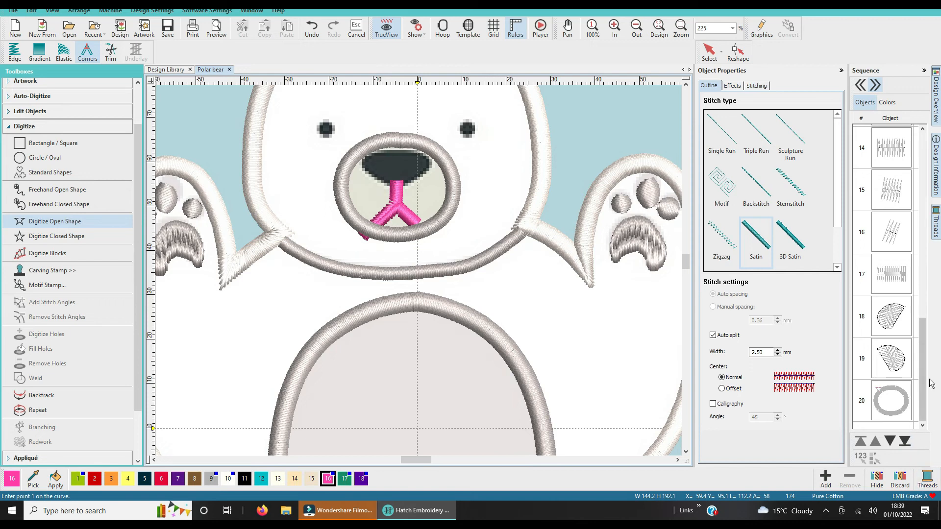
left_click(592, 125)
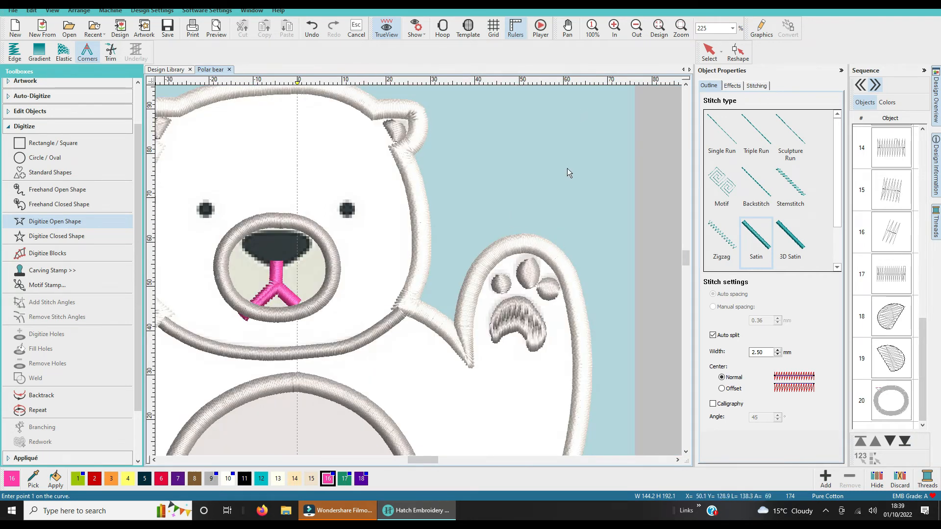
left_click(709, 50)
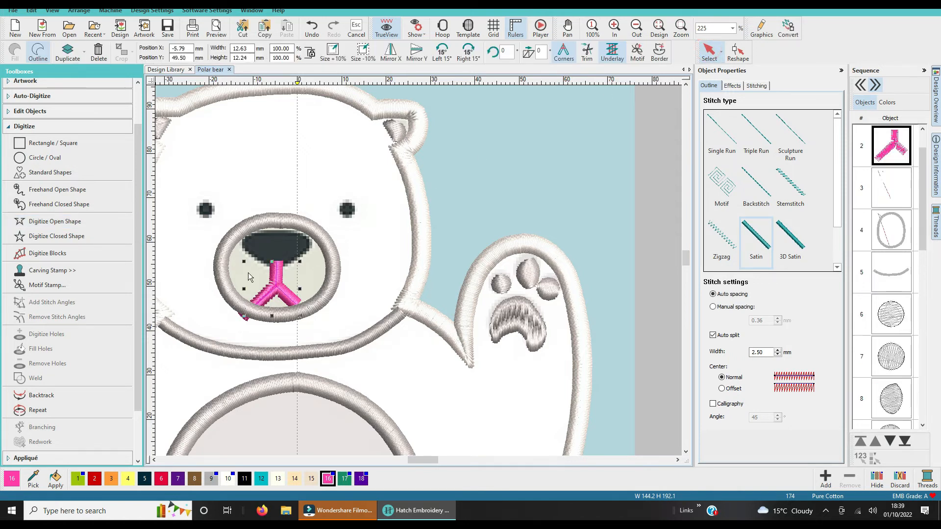
scroll(877, 343, "up", 1)
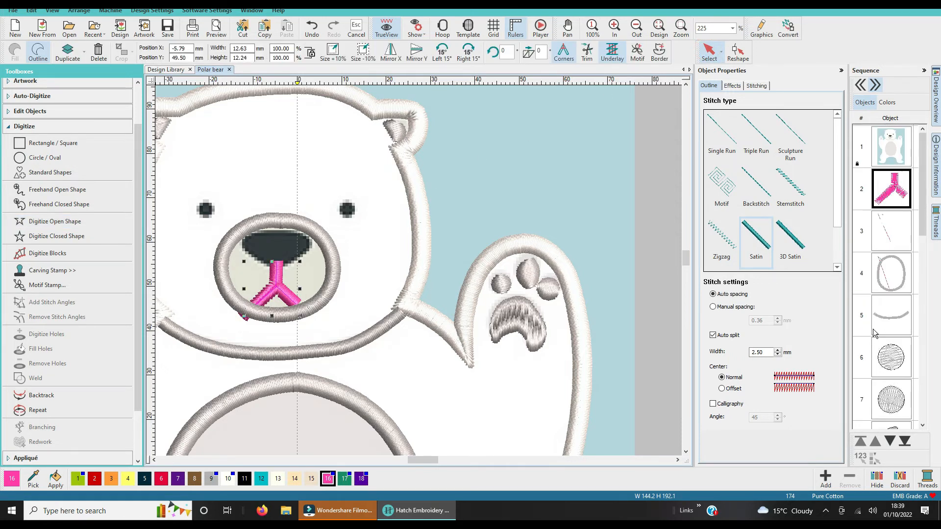
left_click(891, 190)
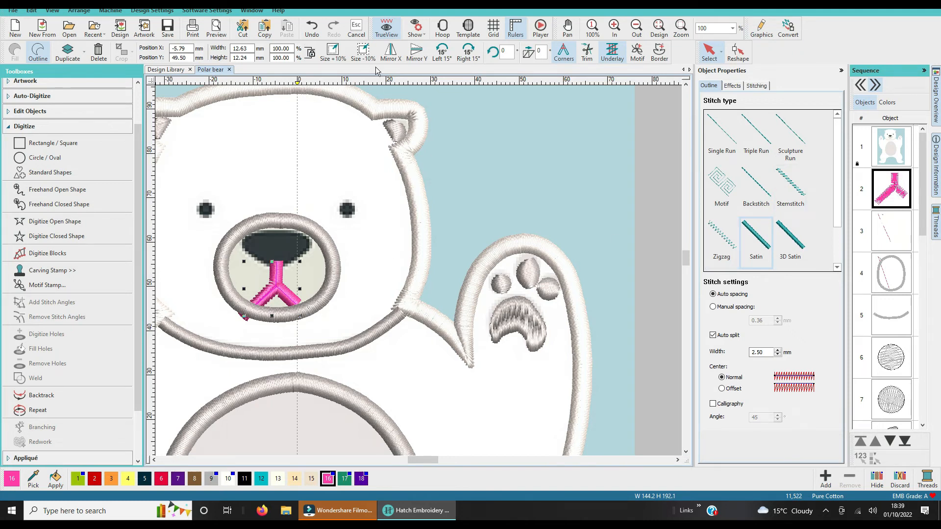
left_click(309, 25)
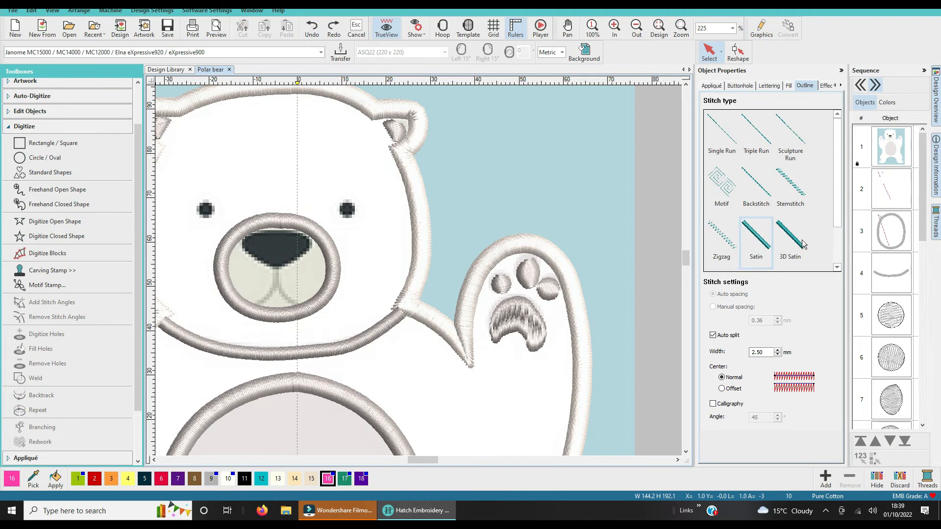
Digitize the mouth below the nose as an open Satin outline 2.50 mm wide in grey thread color 9, about 14 by 13 mm, branching to both sides.
scroll(803, 243, "down", 1)
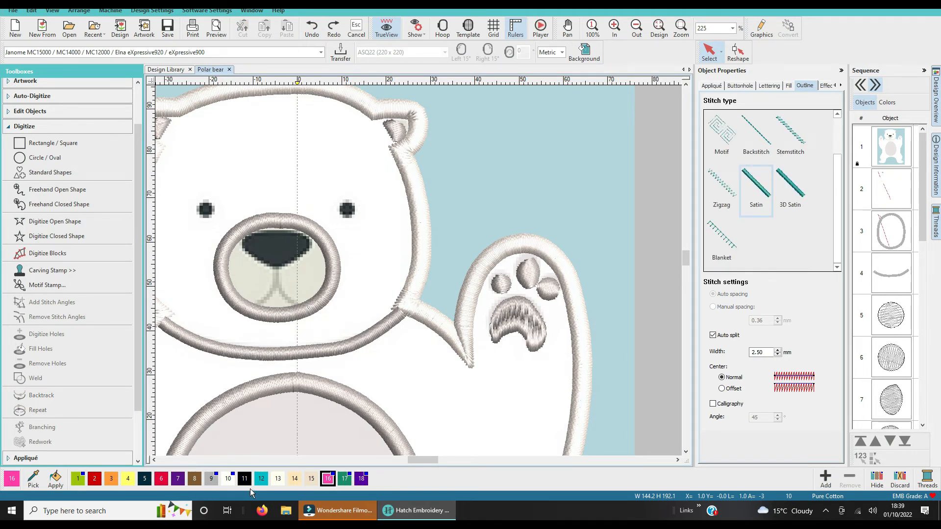
left_click(211, 480)
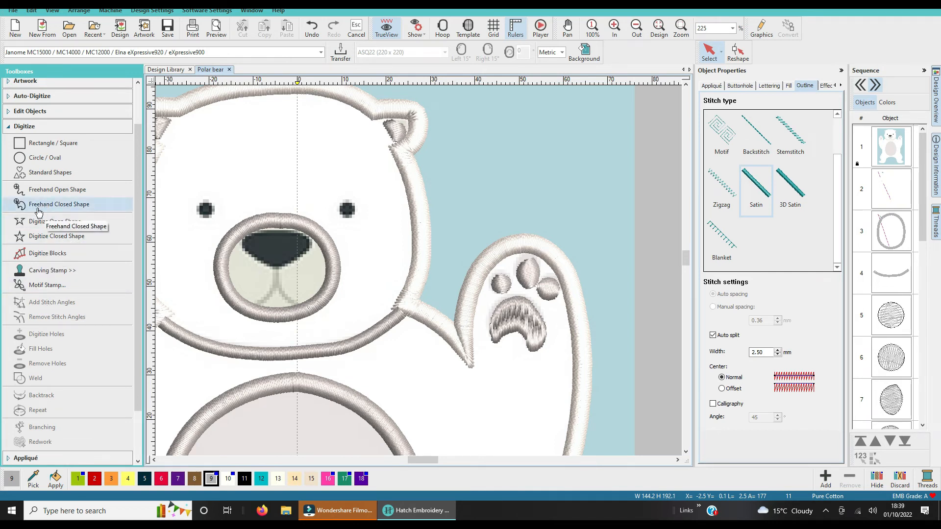
left_click(43, 191)
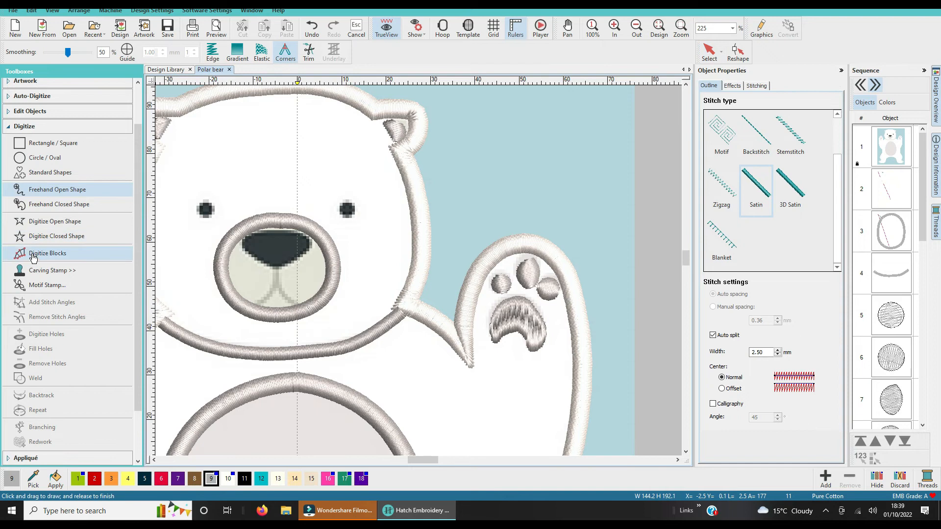
left_click(43, 223)
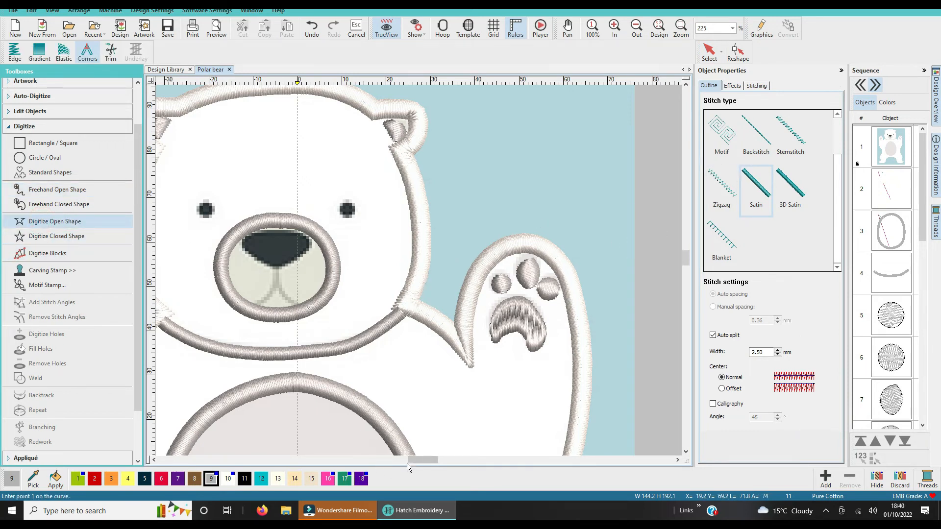
mouse_move(419, 460)
left_mouse_down()
mouse_move(384, 457)
mouse_move(404, 458)
left_mouse_up()
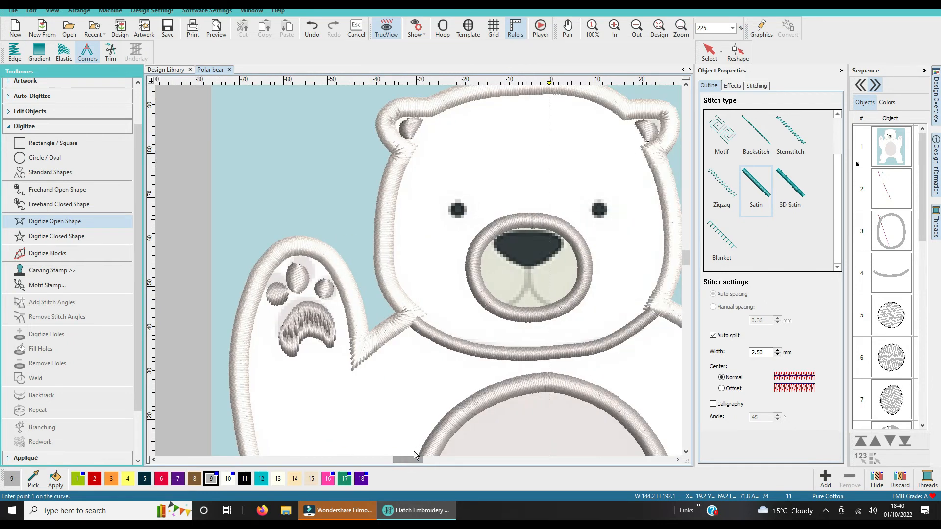
left_click(528, 261)
right_click(529, 289)
right_click(505, 307)
right_click(530, 289)
right_click(552, 307)
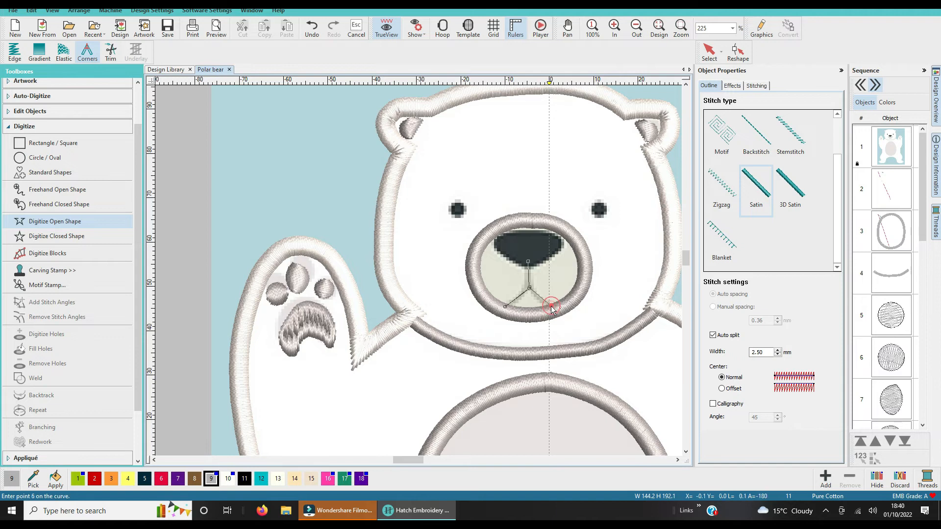
key("Return")
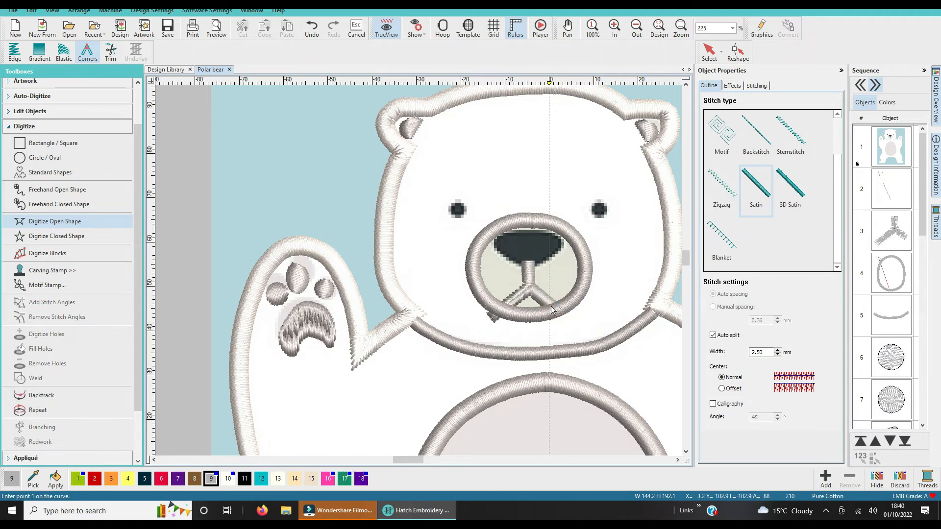
Pull the mouth's lower left end slightly inward and set its satin width to 2.00 mm.
left_click(706, 50)
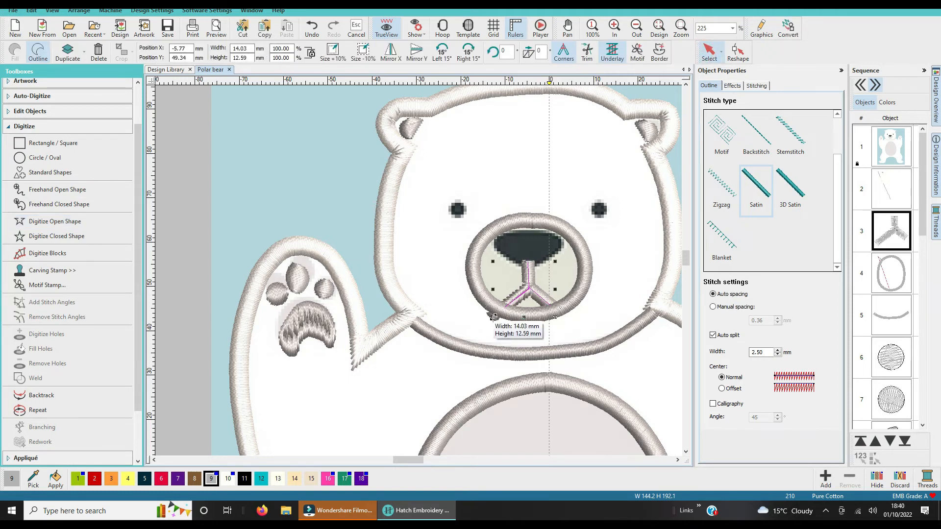
left_click(738, 51)
left_click_drag(505, 307, 511, 301)
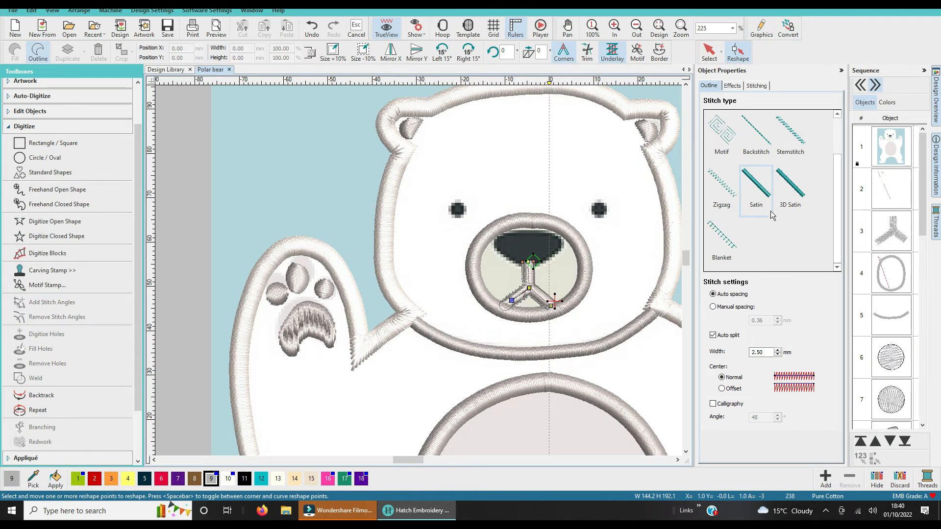
double_click(768, 352)
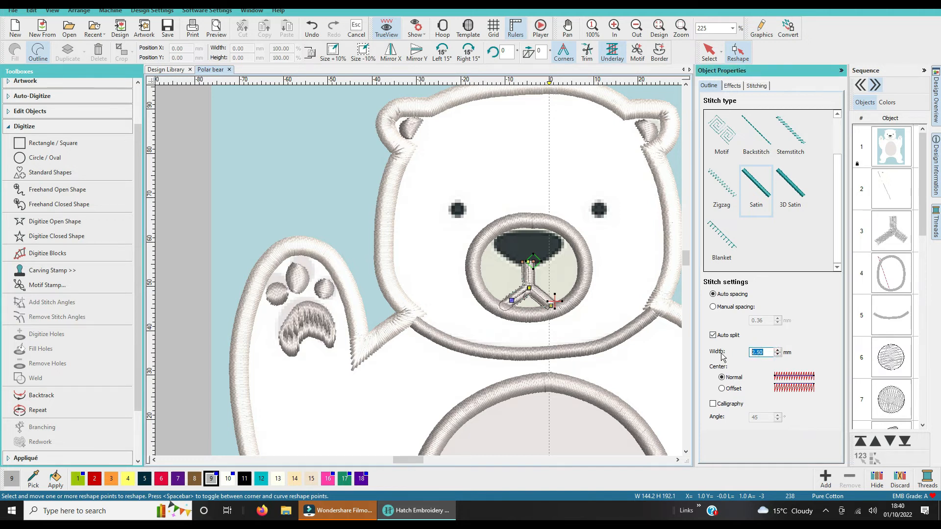
type("2")
key("Return")
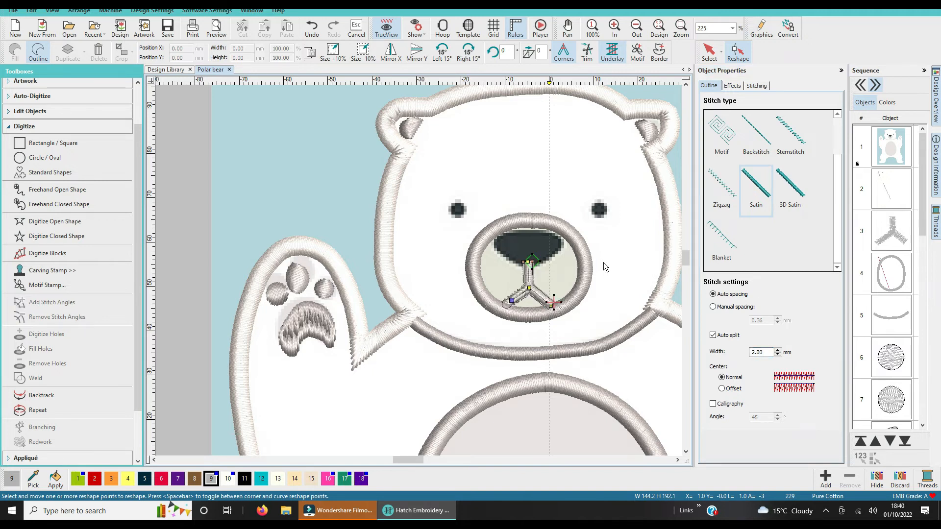
left_click(709, 51)
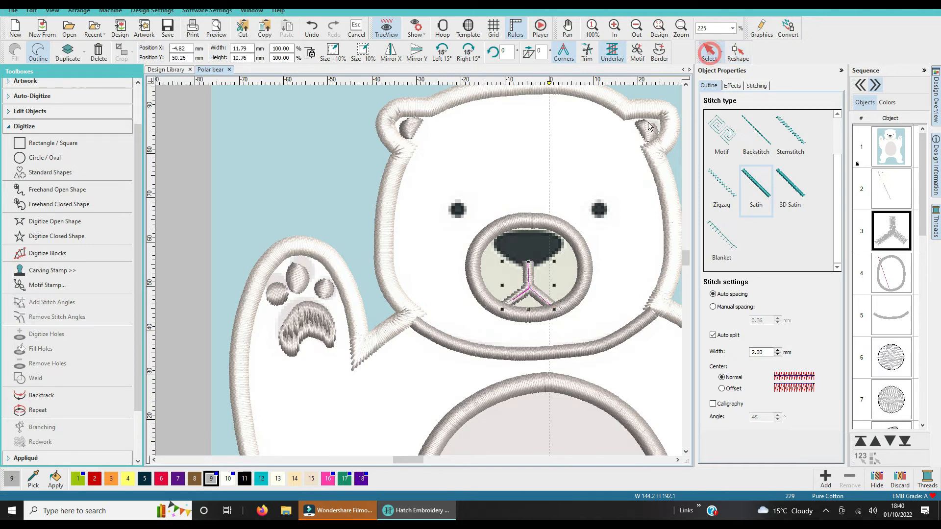
left_click(593, 156)
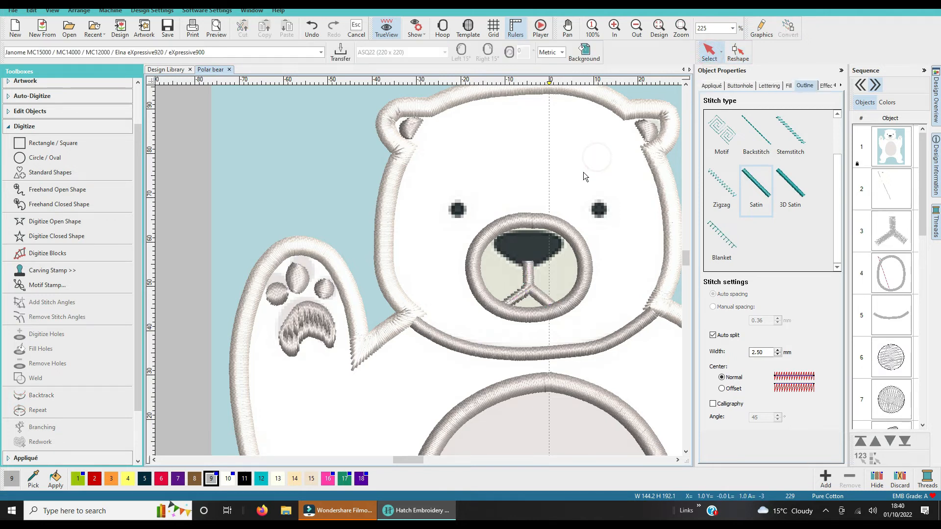
Make black thread color 11 current, undo the accidental recolouring of the body appliqué and save the design.
scroll(584, 172, "down", 2)
scroll(415, 271, "up", 3)
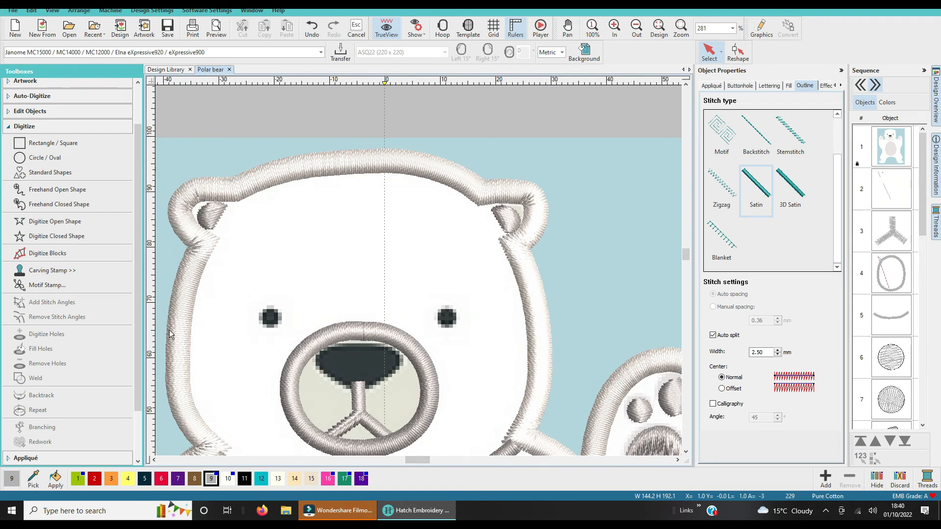
left_click(48, 237)
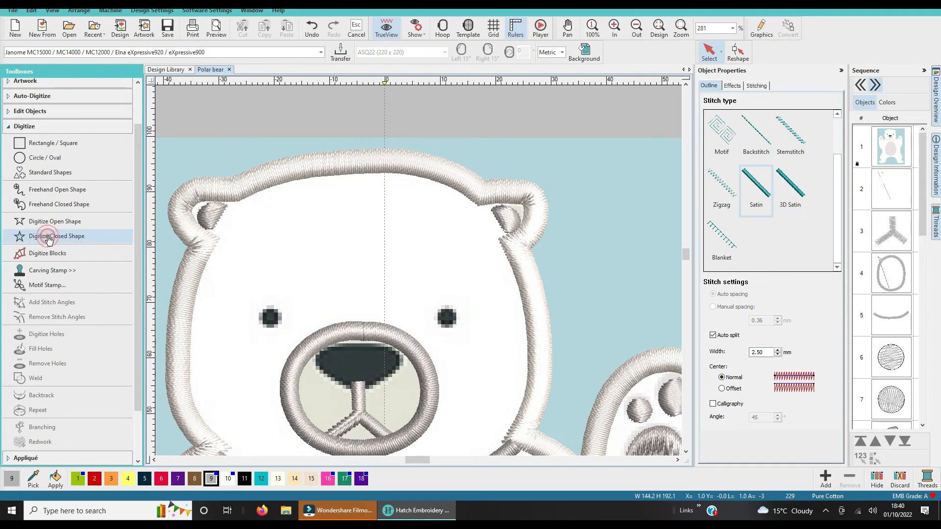
left_click(249, 484)
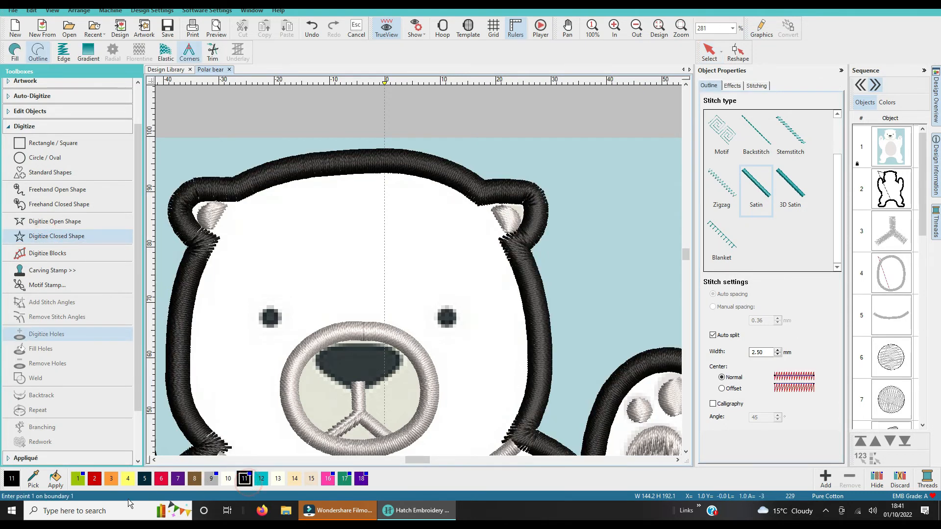
left_click(313, 30)
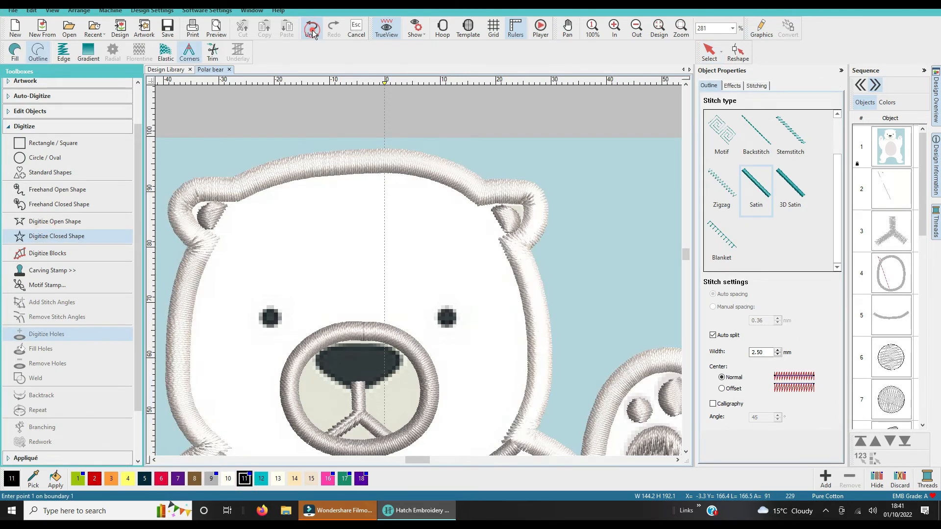
left_click(167, 26)
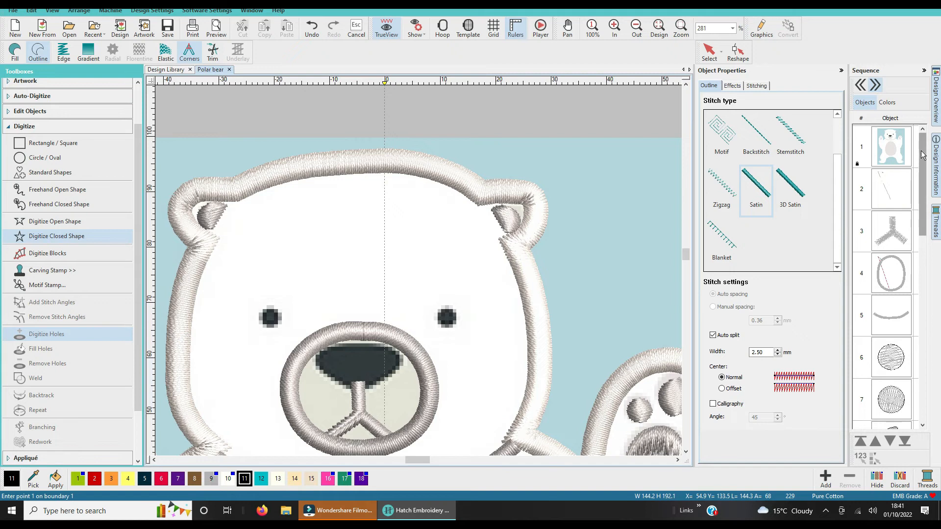
scroll(922, 155, "down", 5)
key("Escape")
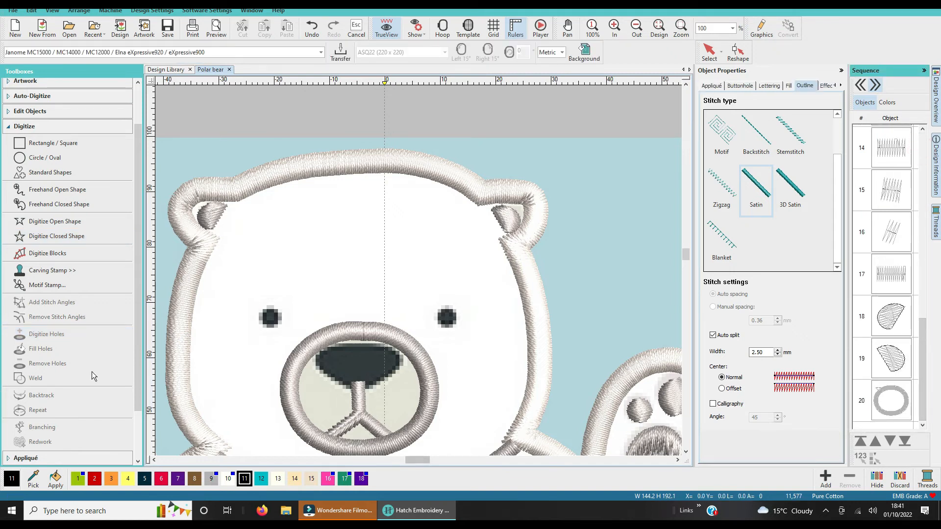
Digitize the nose as a closed black Satin outline 2.50 mm wide around the dark nose in the artwork, about 18 by 10 mm.
left_click(44, 239)
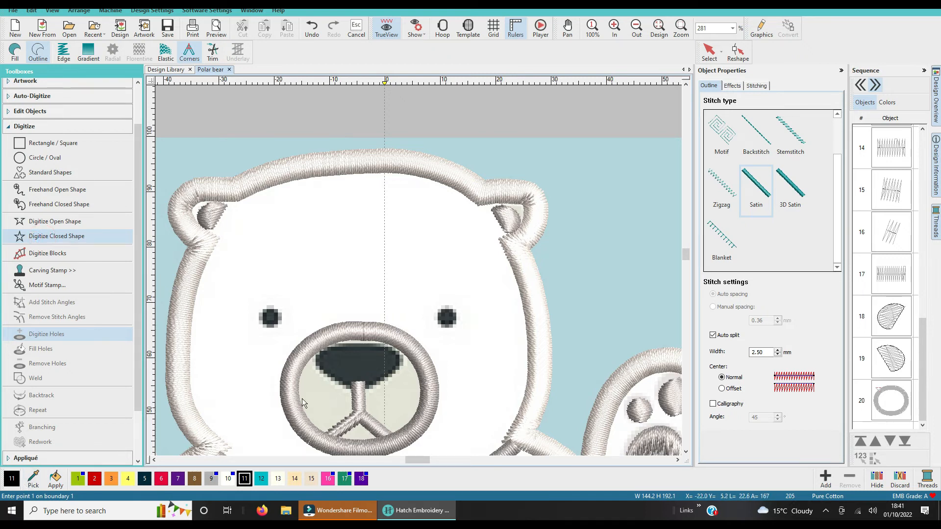
left_click(316, 360)
left_click(332, 344)
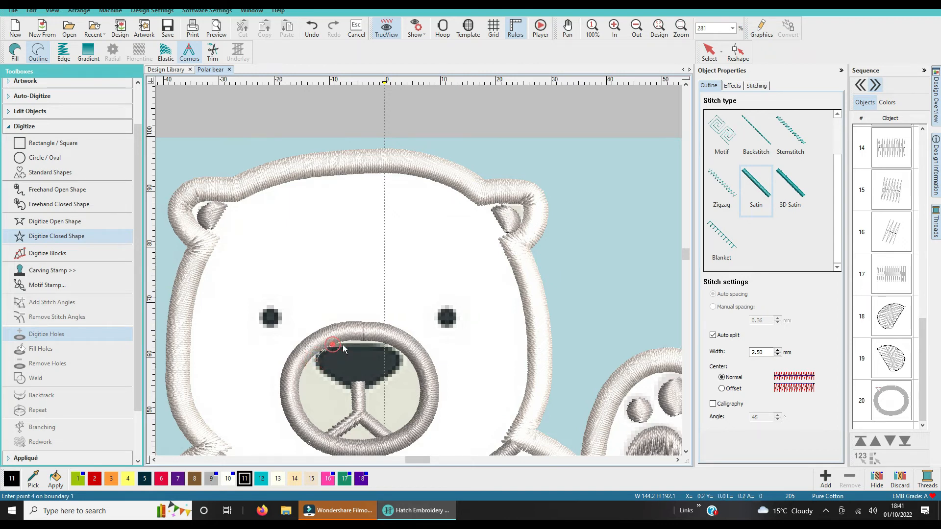
left_click(385, 347)
left_click(399, 353)
left_click(399, 362)
left_click(394, 372)
left_click(374, 386)
left_click(362, 390)
left_click(347, 389)
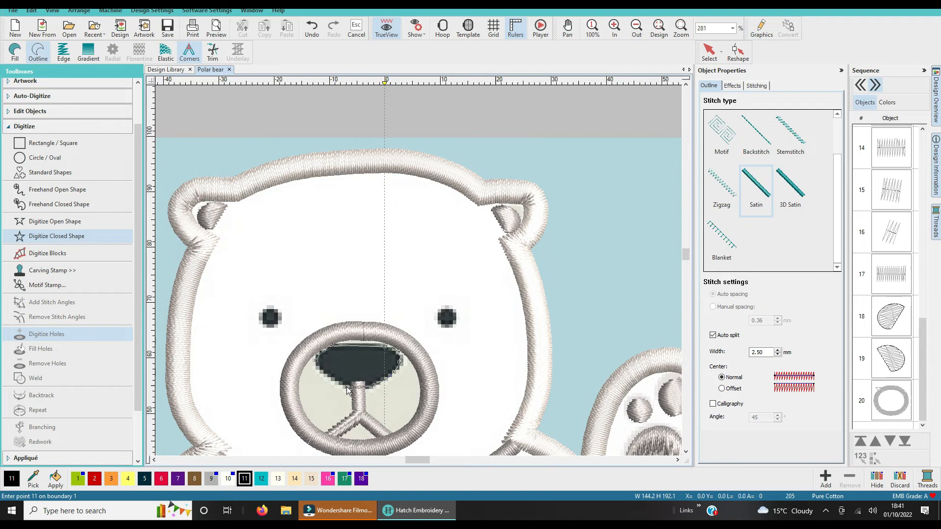
left_click(328, 376)
left_click(317, 371)
key("Return")
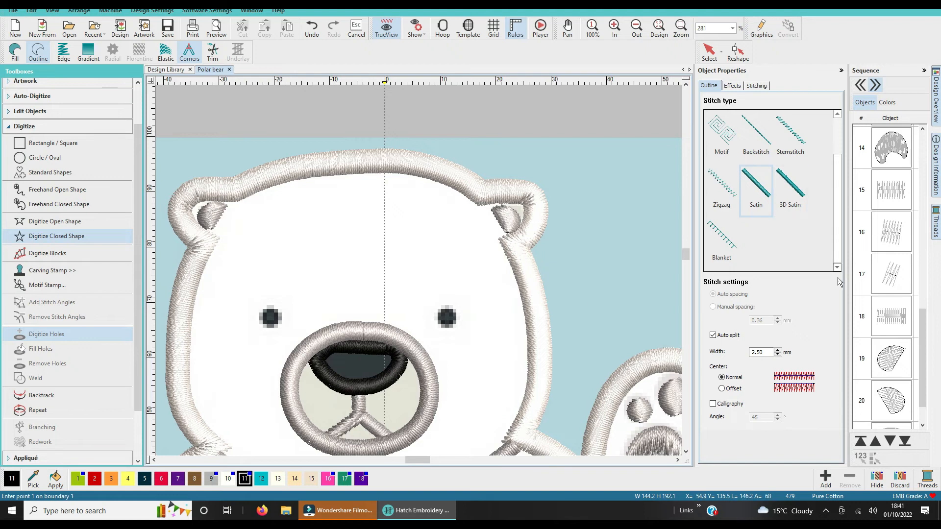
Move the black nose object to the end of the stitching sequence.
scroll(904, 310, "down", 1)
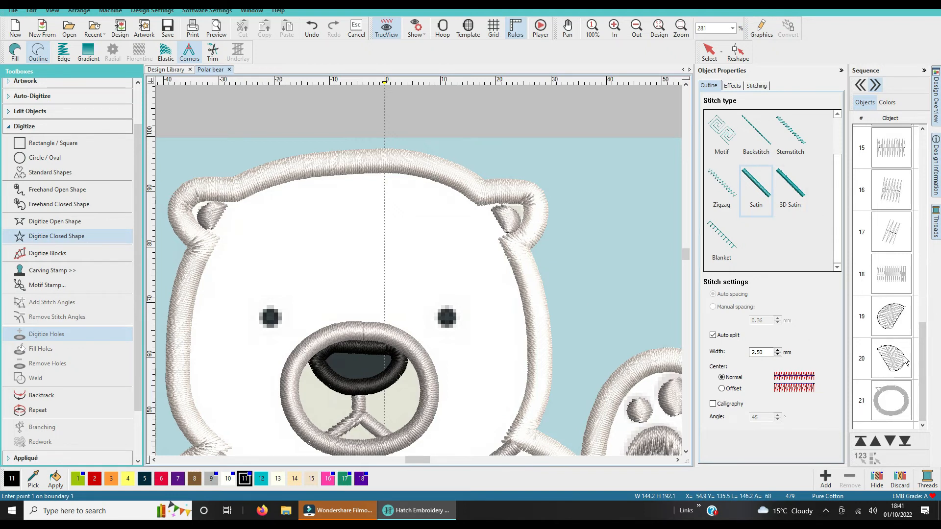
left_click_drag(923, 363, 893, 139)
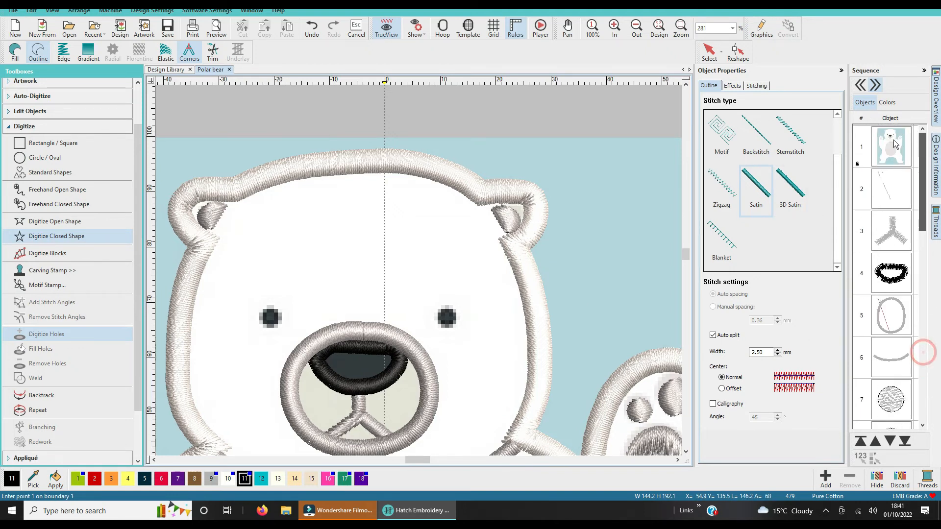
key("Escape")
left_click(891, 269)
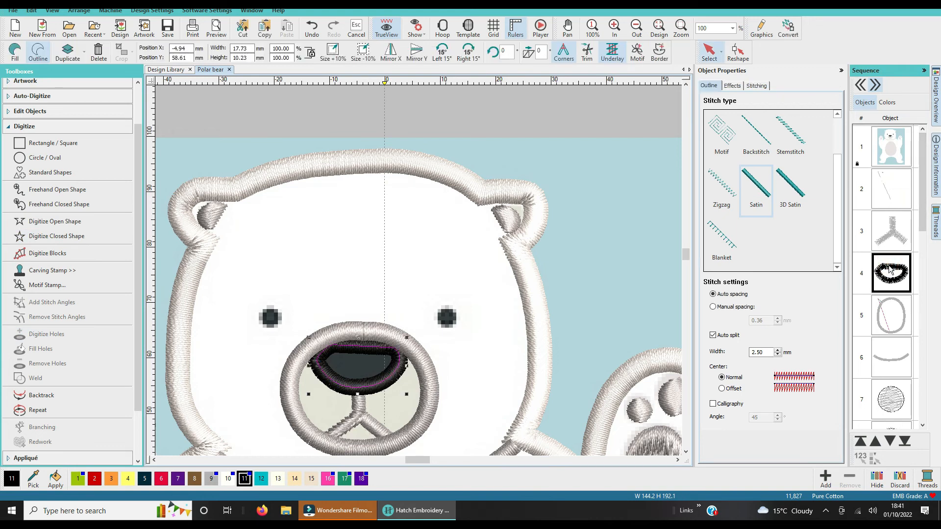
left_click(905, 443)
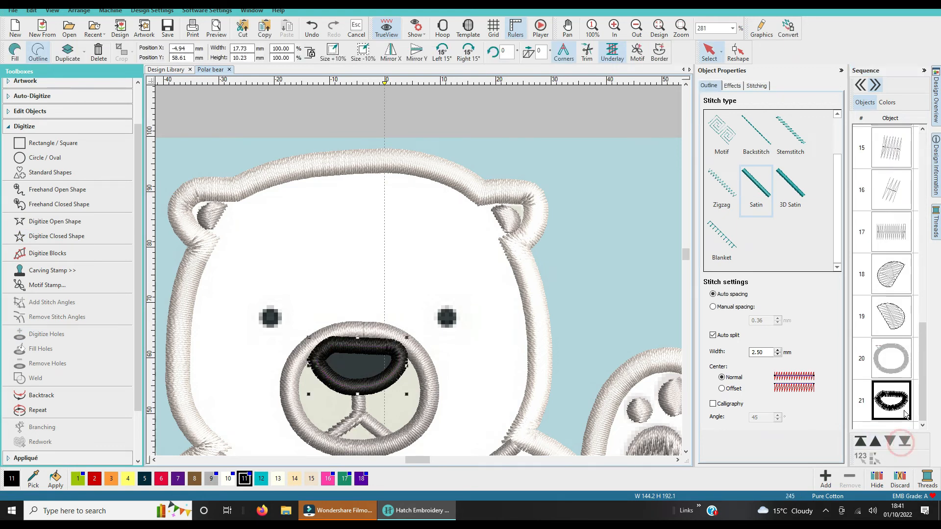
Convert the nose outline to a Satin fill and turn its stitch angle from slanted to nearly vertical.
left_click(889, 401)
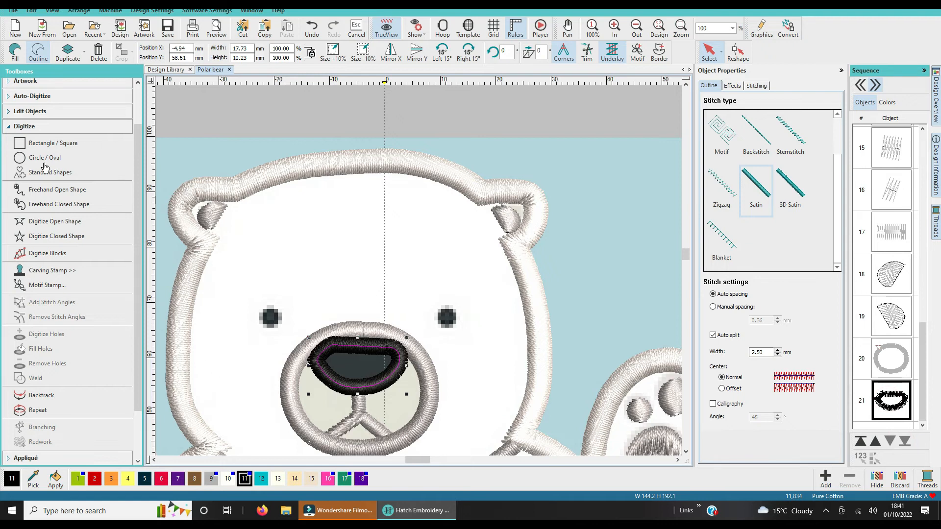
left_click(15, 49)
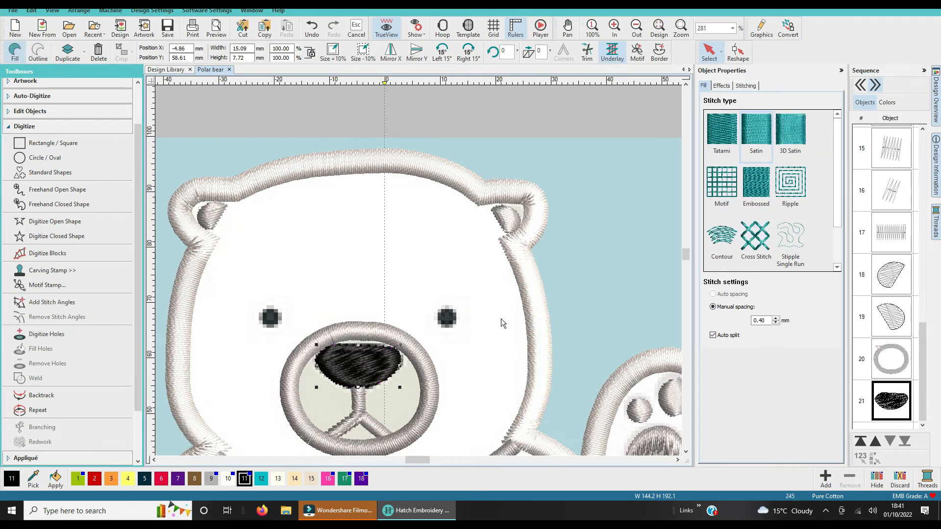
left_click(738, 54)
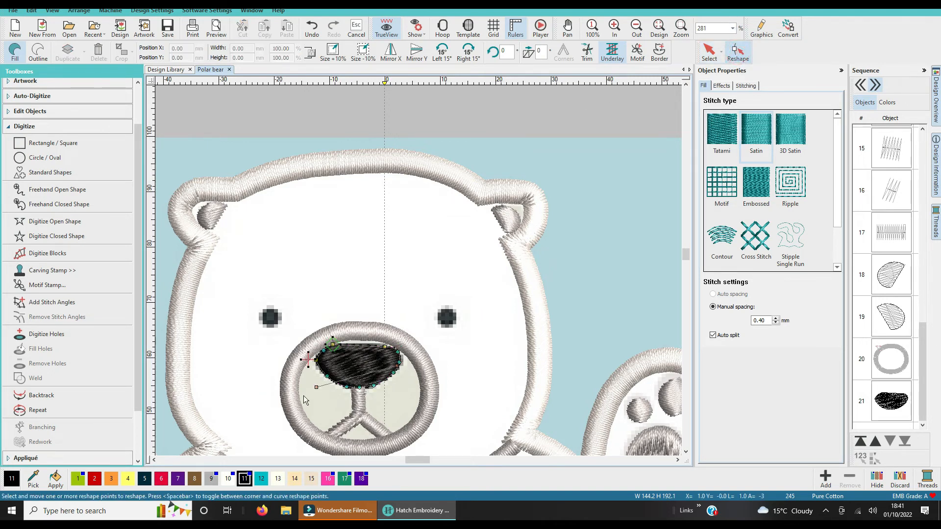
left_click_drag(318, 385, 408, 419)
left_click(391, 417)
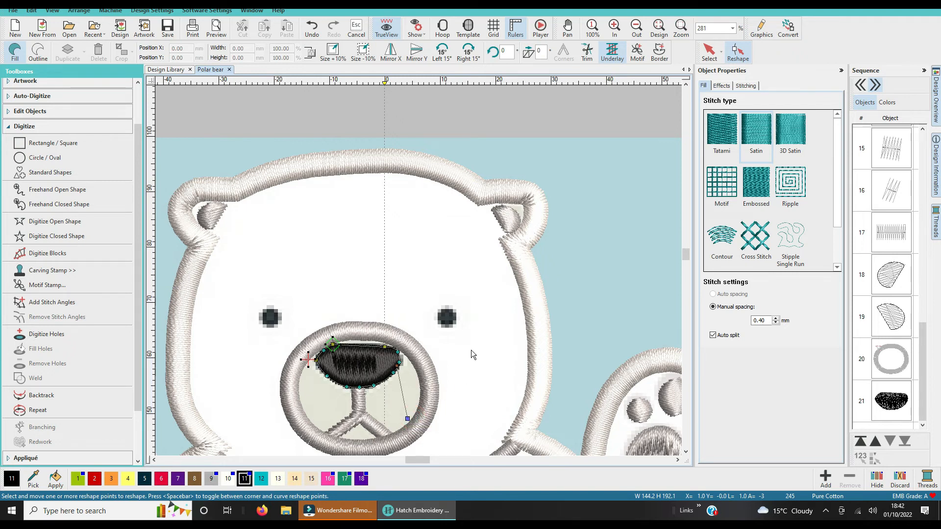
left_click(708, 51)
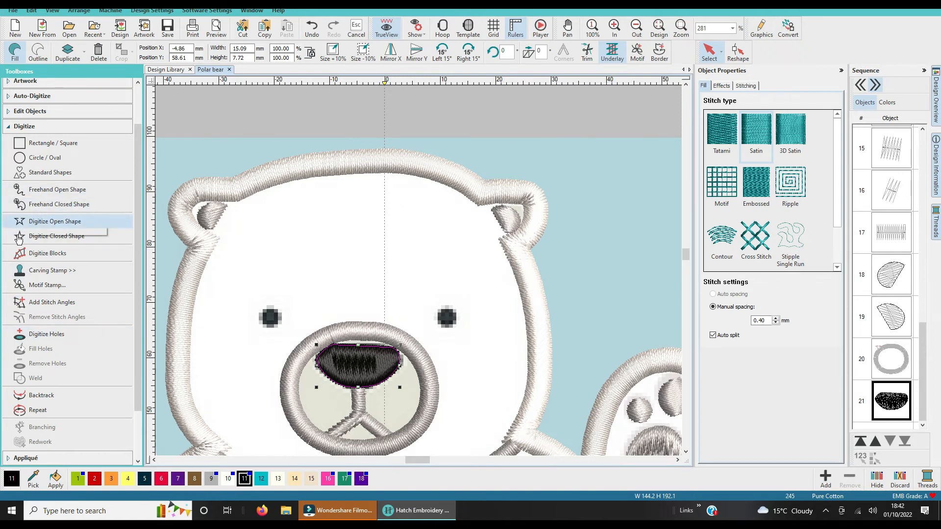
Digitize both eyes as black Satin-filled circles about 4 mm across over the dark eye spots in the artwork.
left_click(49, 237)
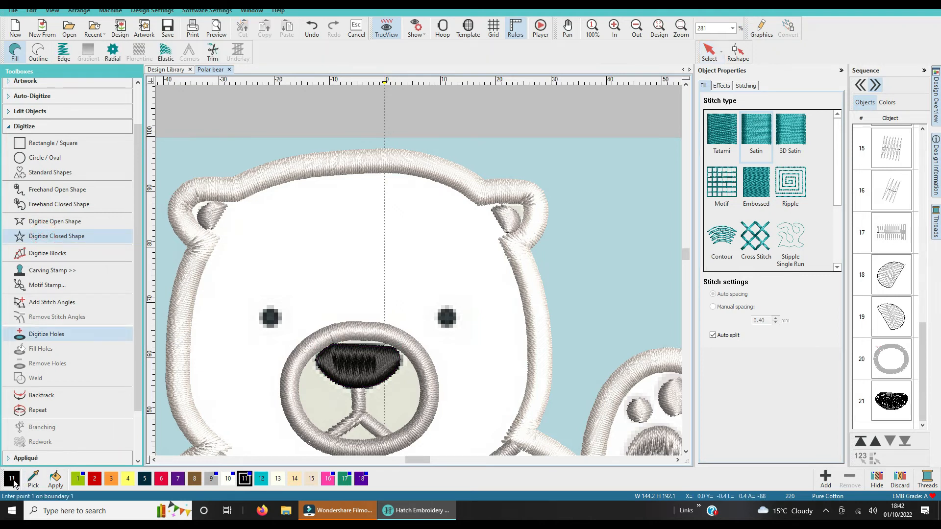
left_click(43, 158)
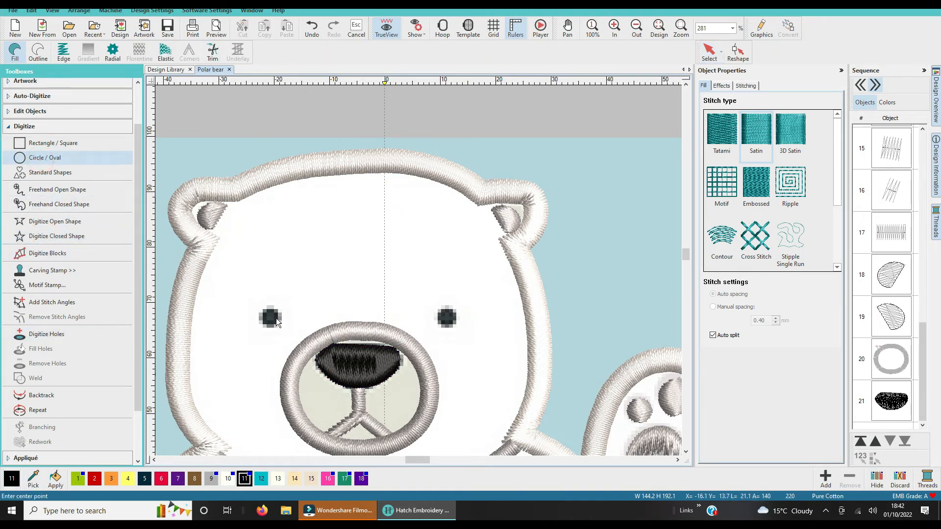
left_click(269, 318)
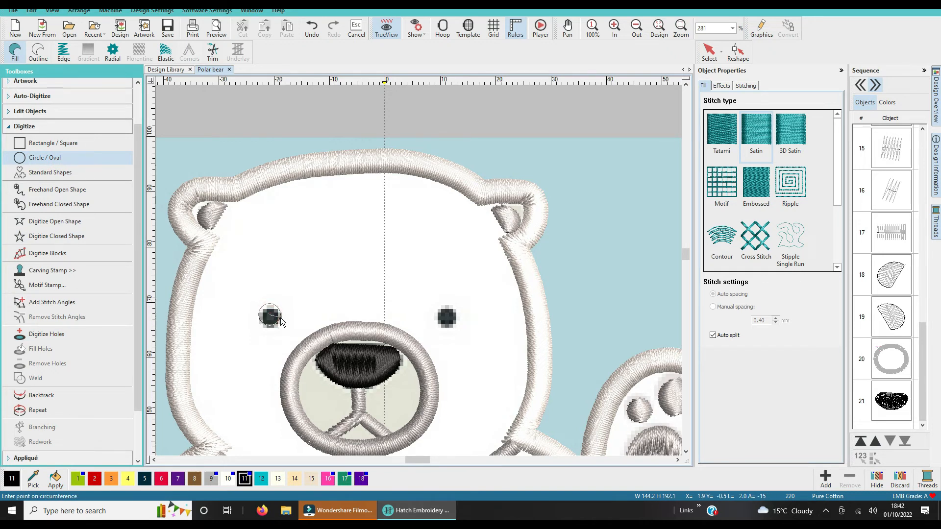
left_click(282, 319)
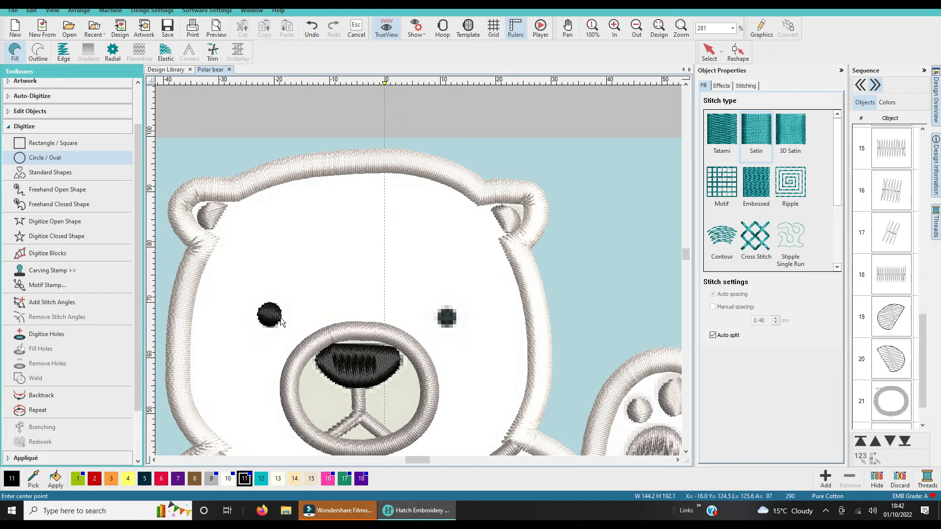
left_click(446, 319)
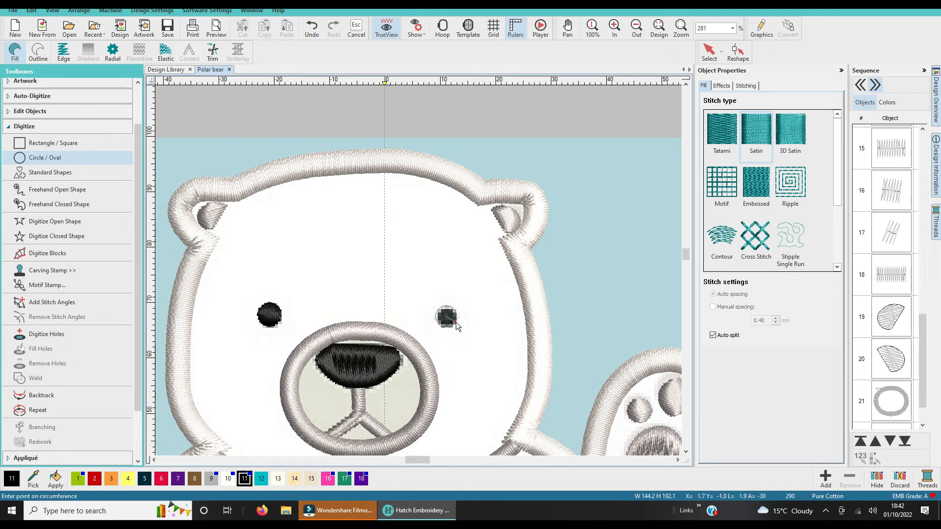
left_click(455, 326)
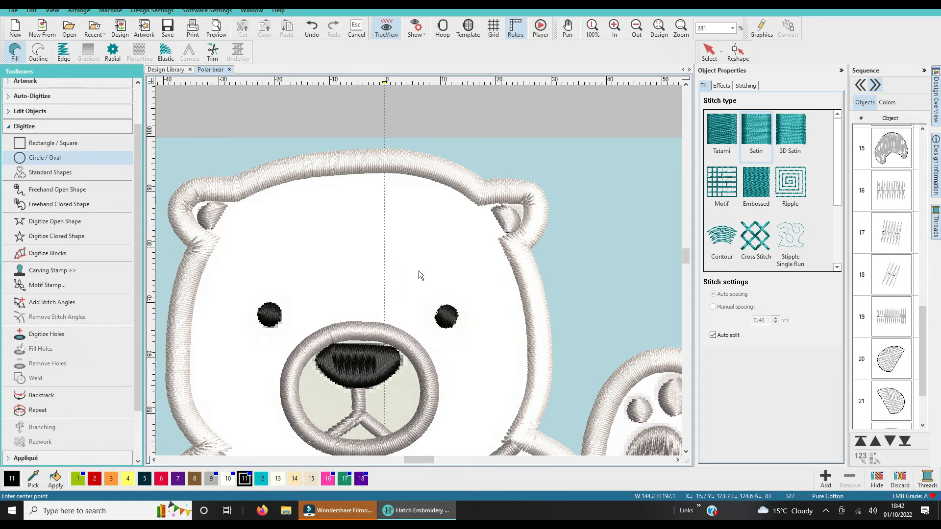
key("shift+z")
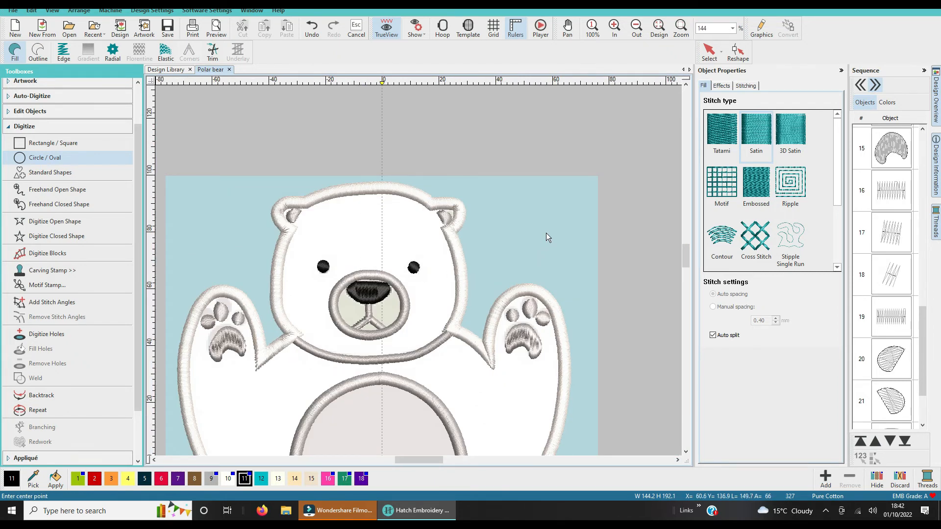
left_click(711, 51)
left_click(601, 193)
Move the two black eye circles to the end of the stitching sequence.
scroll(601, 192, "down", 1)
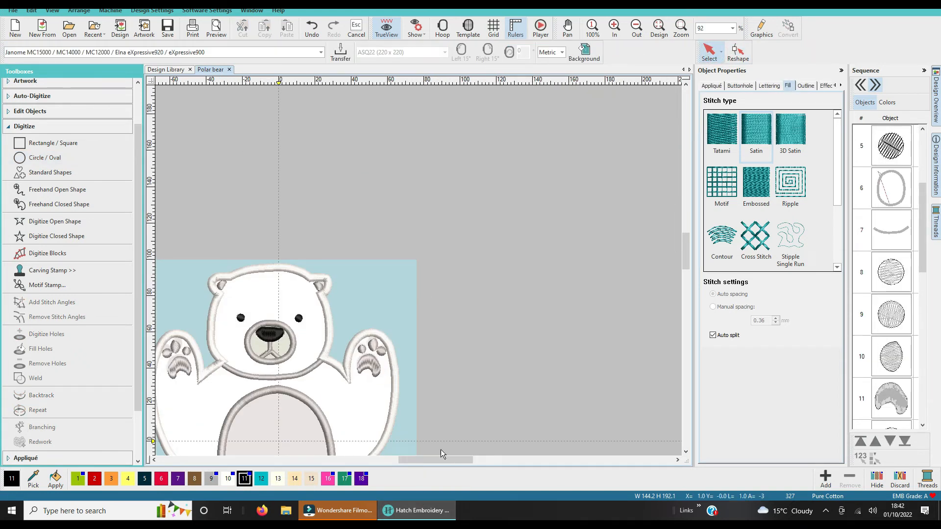
left_click_drag(434, 461, 422, 460)
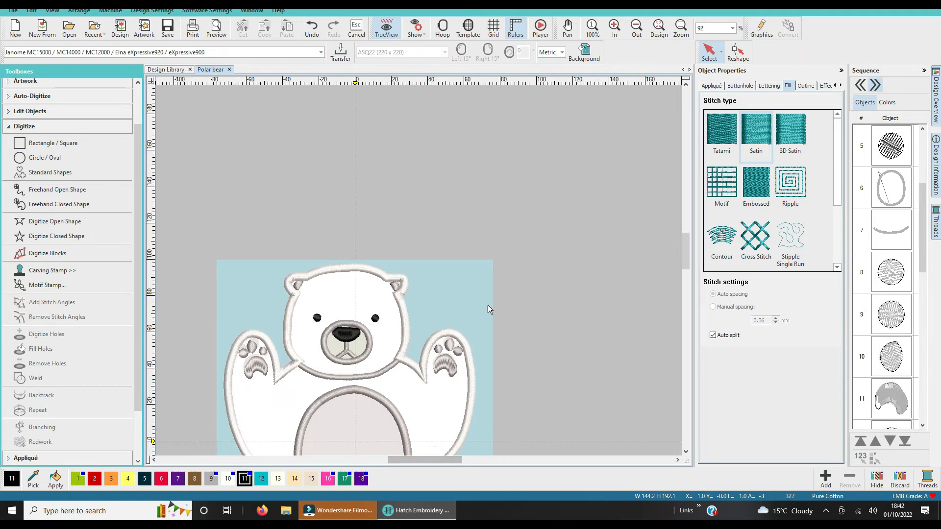
left_click_drag(684, 251, 679, 263)
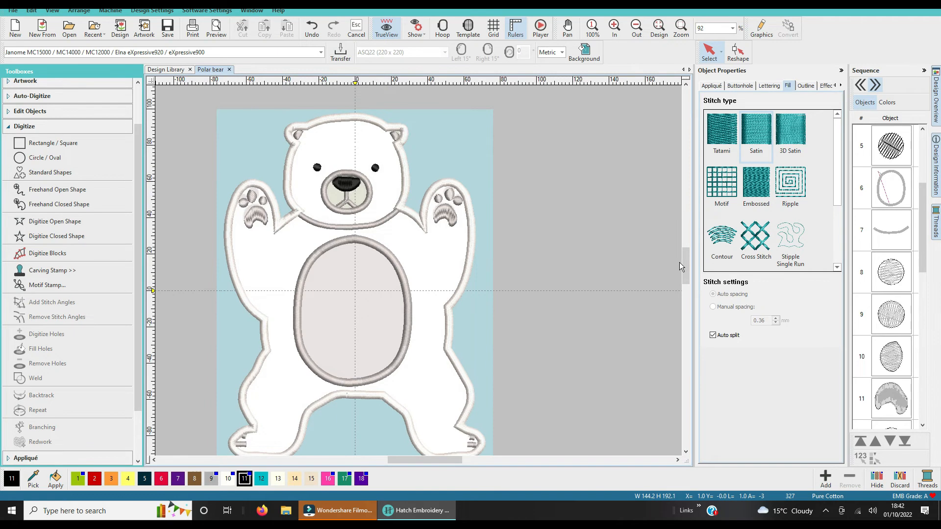
key("0")
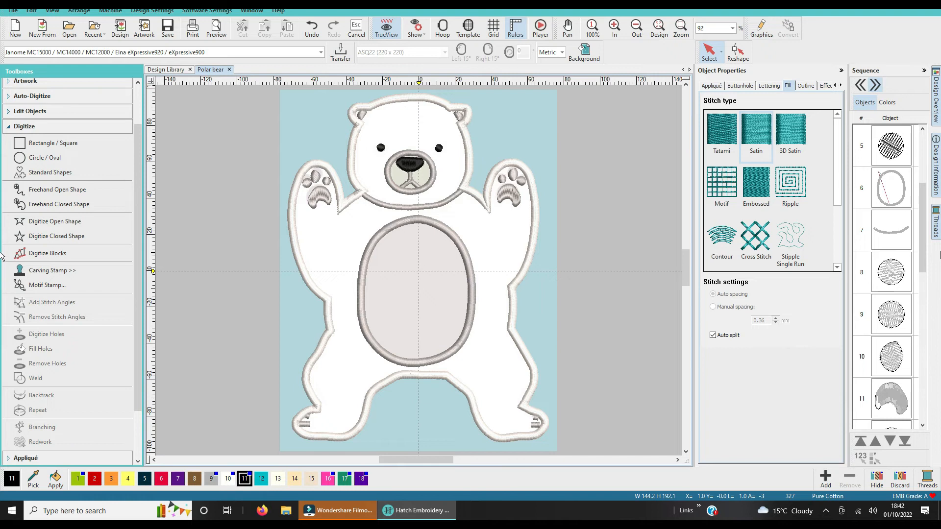
scroll(882, 255, "down", 5)
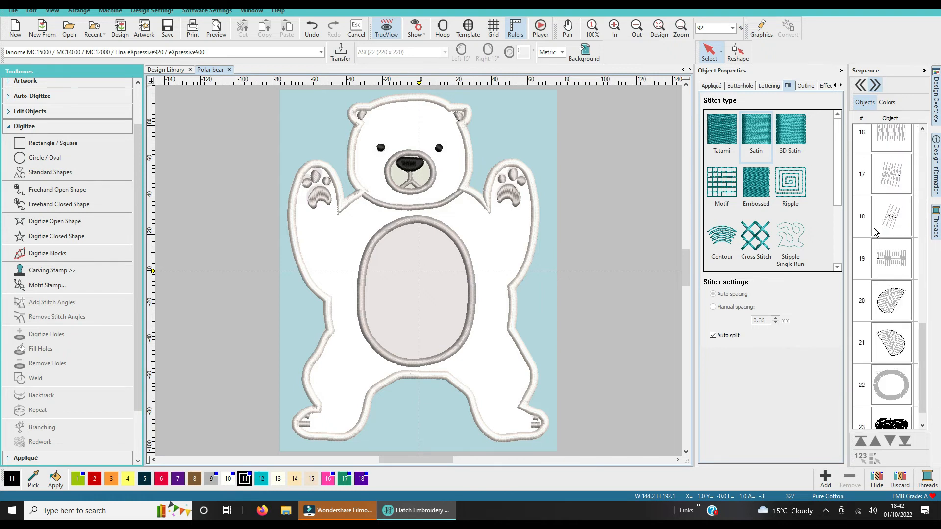
scroll(896, 331, "up", 12)
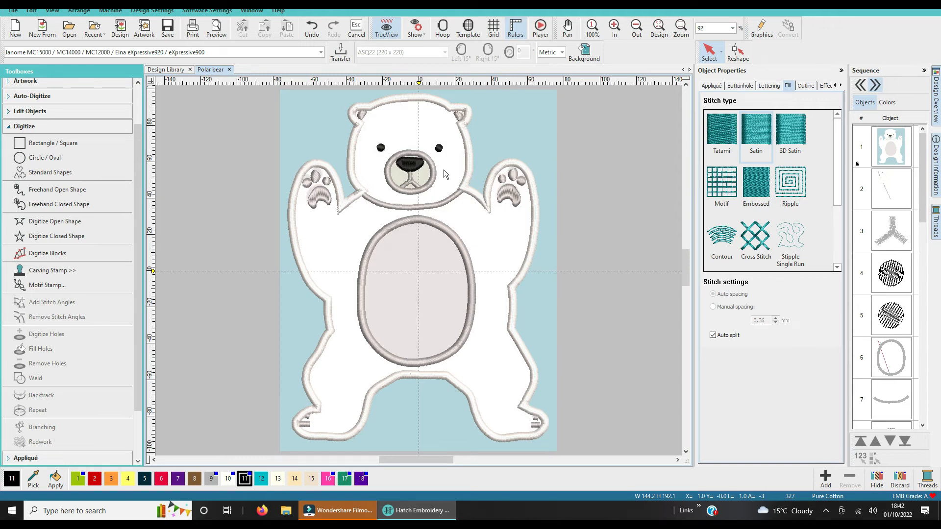
left_click(439, 147)
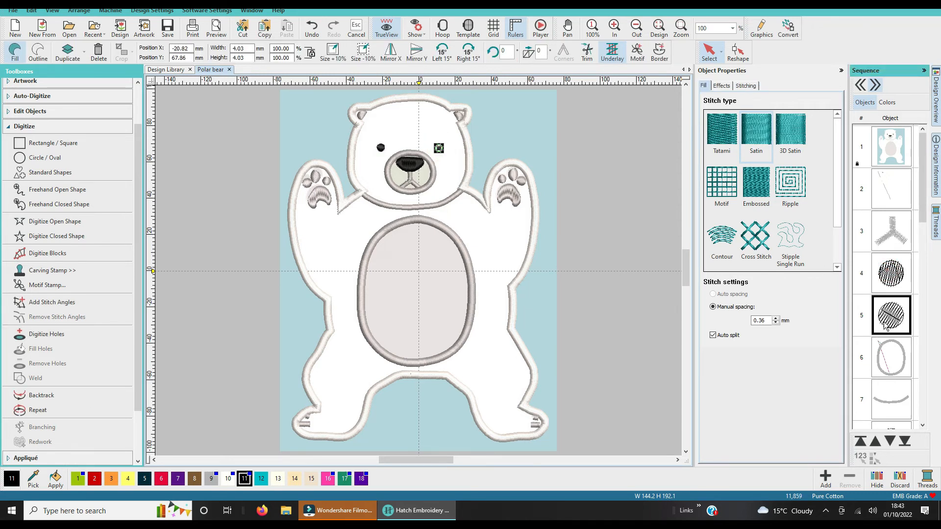
left_click(899, 283, "ctrl")
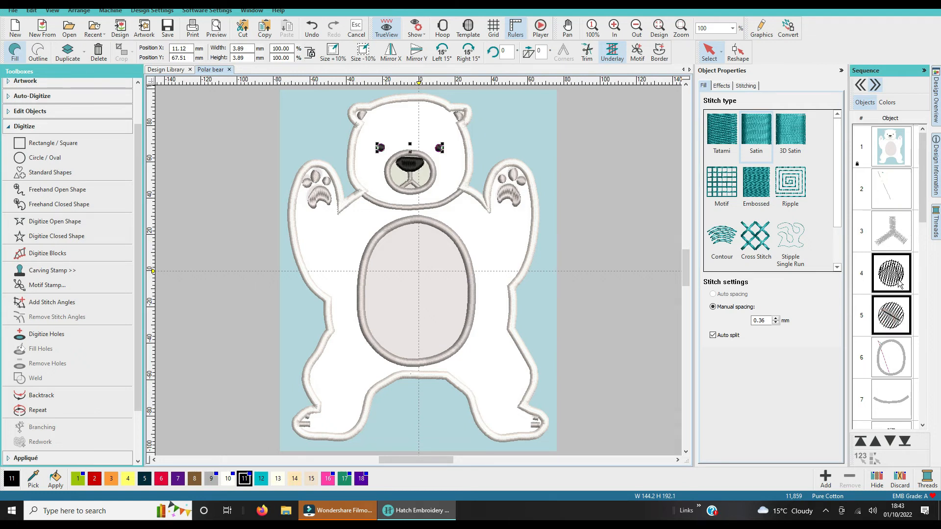
left_click(905, 442)
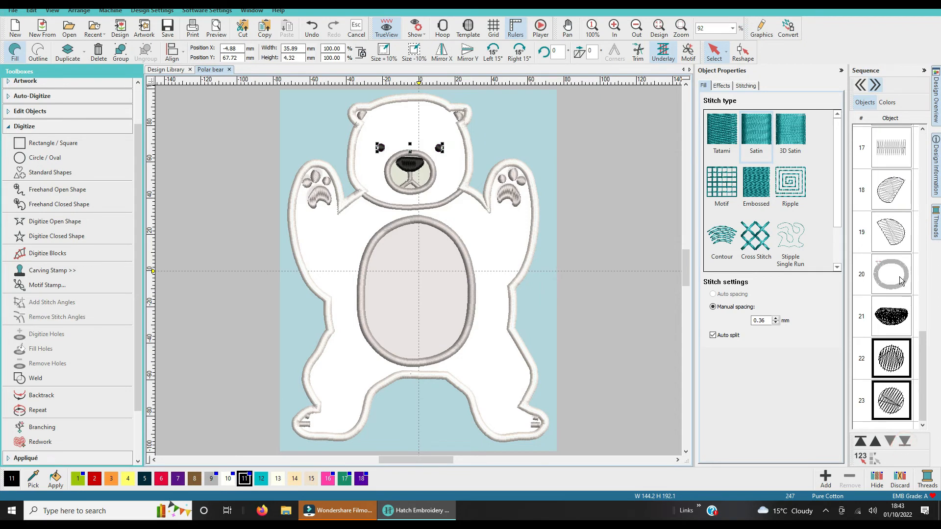
left_click(616, 304)
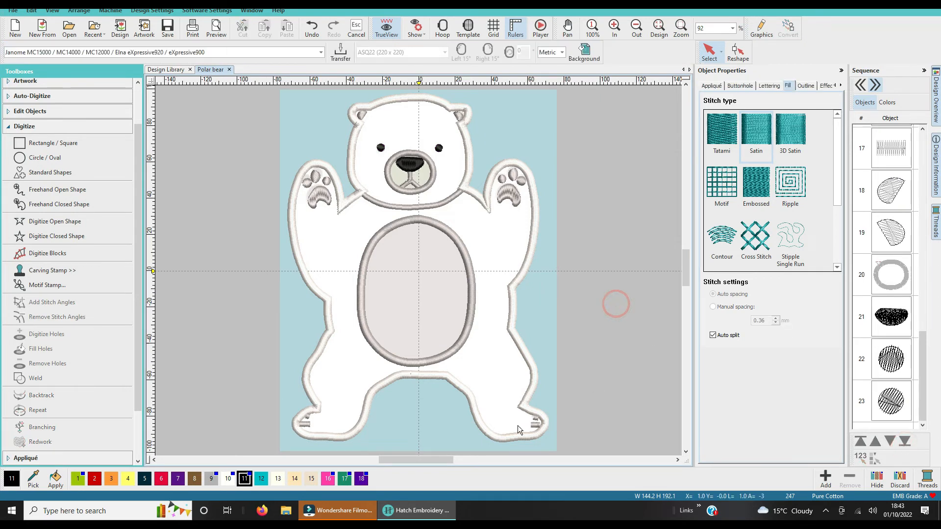
Delete both toe marks on the right-hand foot and the long toe mark on the left-hand foot.
left_click(534, 428)
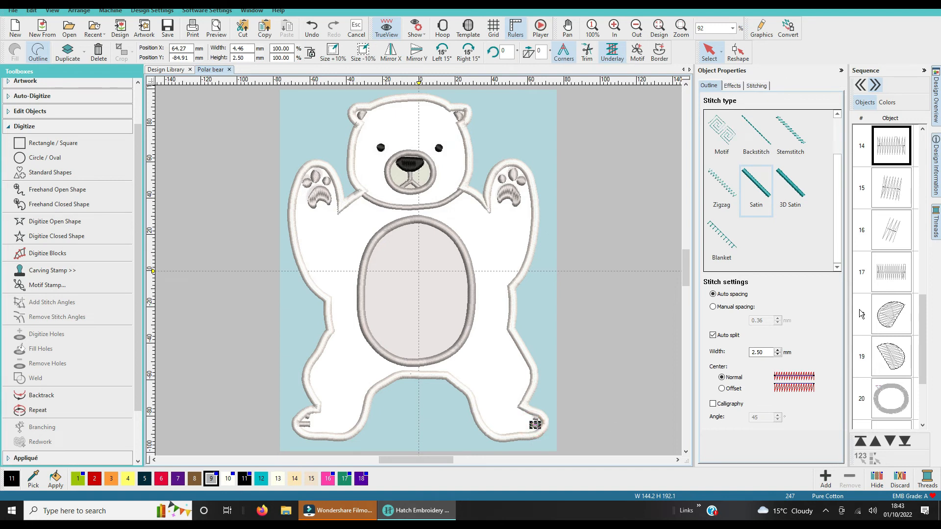
left_click(625, 350)
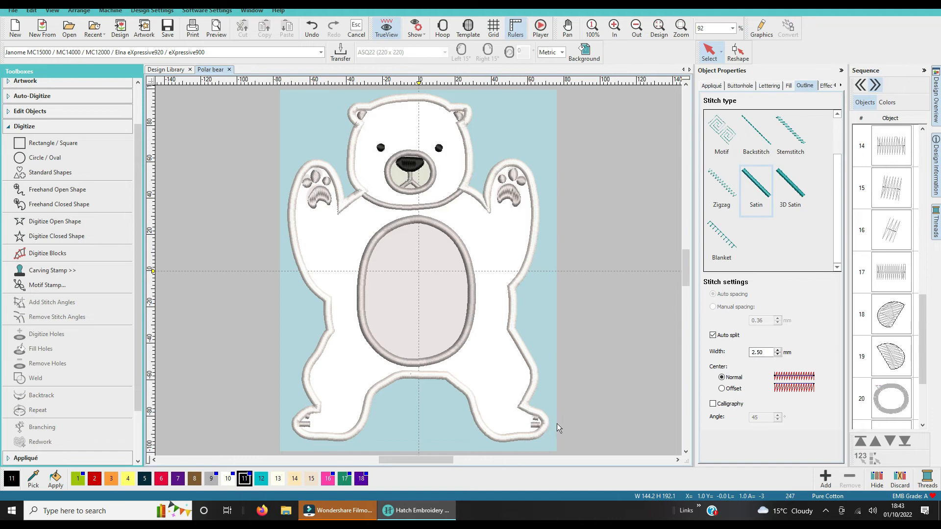
left_click(534, 419)
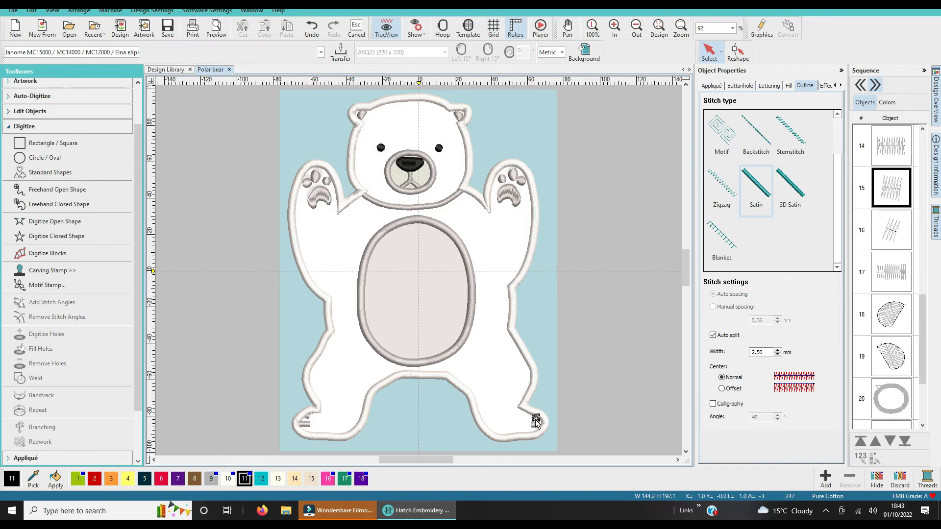
key("Delete")
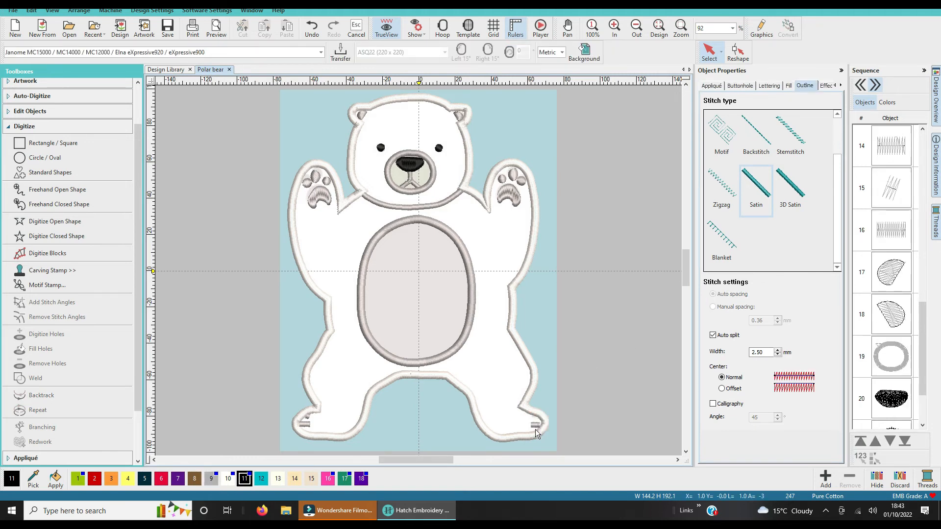
left_click(534, 425)
key("Delete")
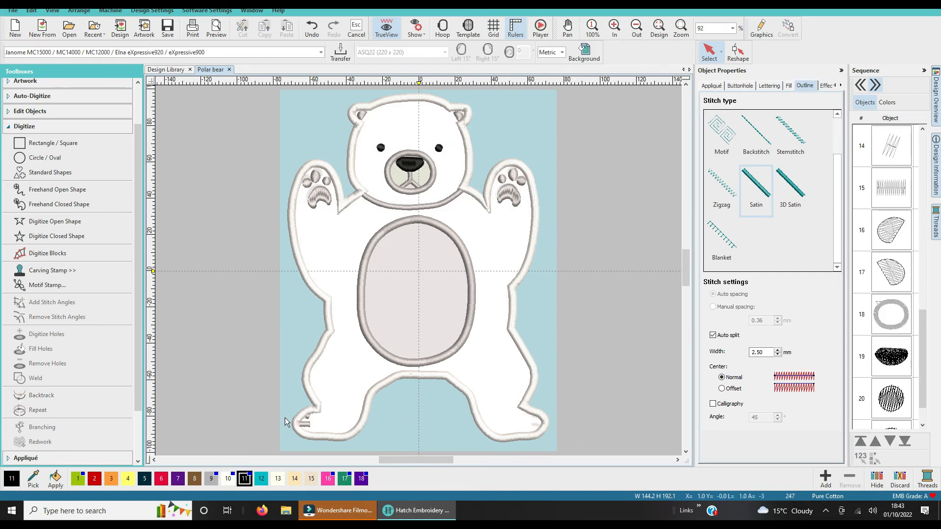
left_click(302, 431)
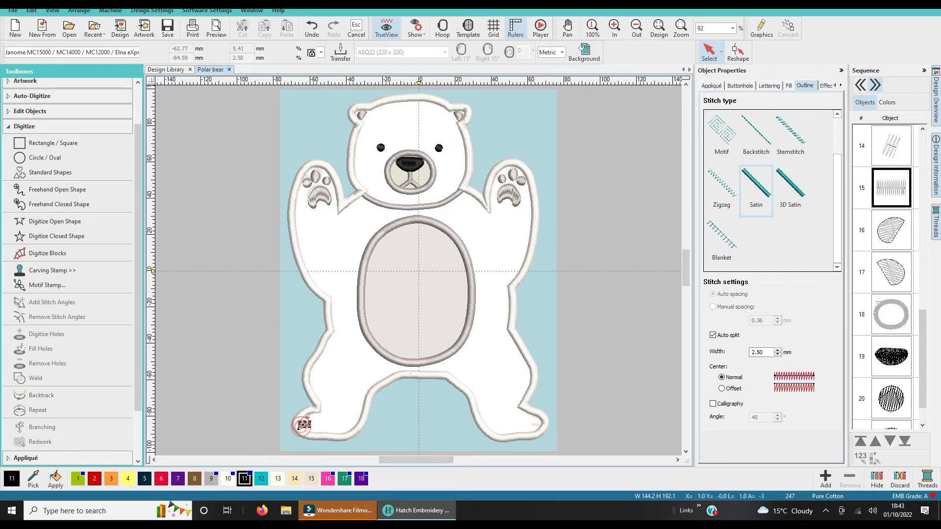
key("Delete")
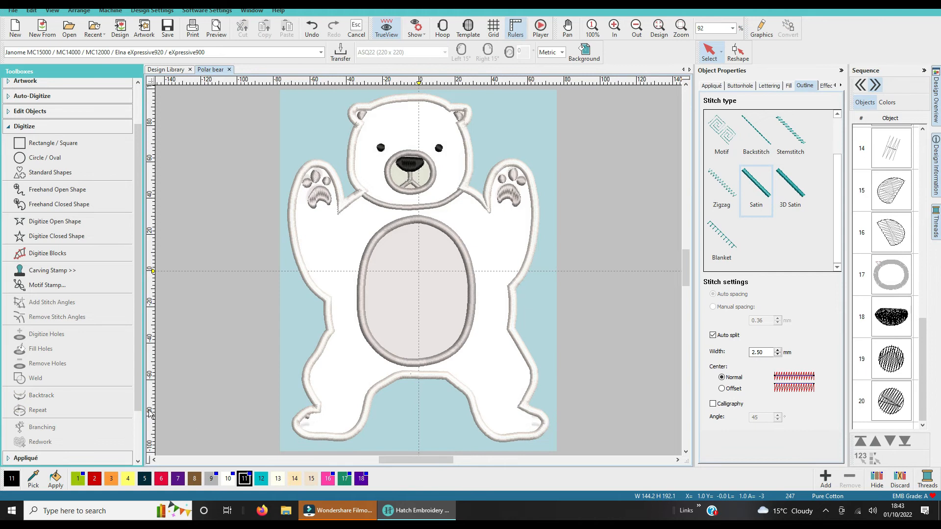
Save the design and choose gray thread color 9 for a new closed shape.
left_click(33, 238)
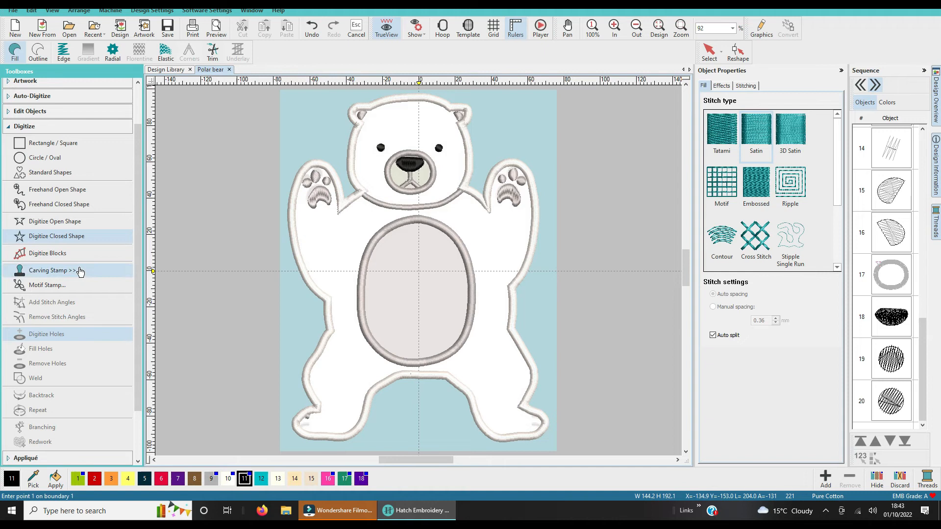
left_click(75, 237)
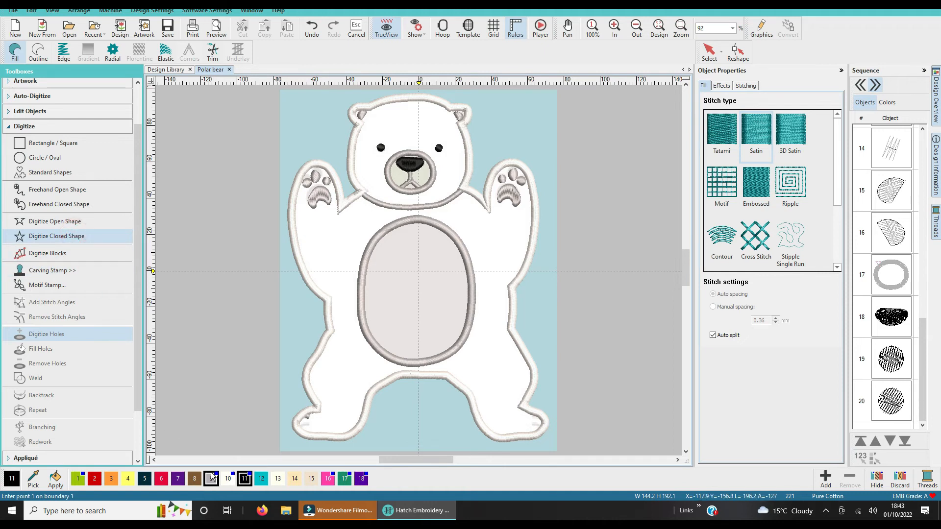
left_click(167, 27)
left_click(211, 479)
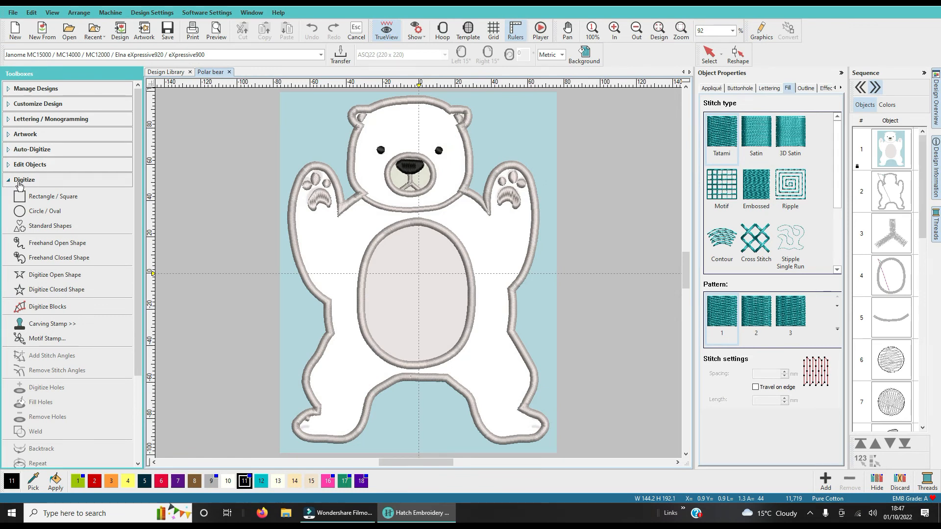
Digitize the left-hand foot's lower toe mark as a closed Single Run outline in gray thread 9, about 5 by 2 mm.
left_click(38, 278)
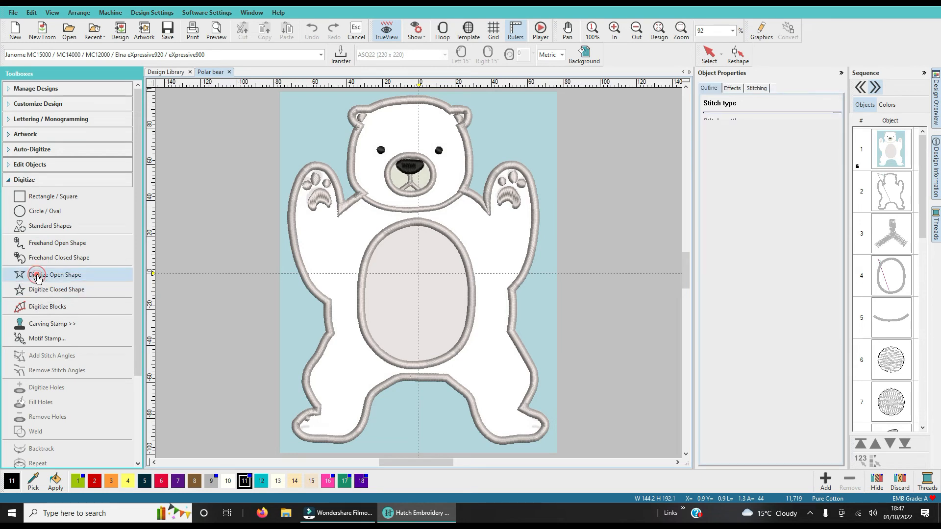
left_click(30, 293)
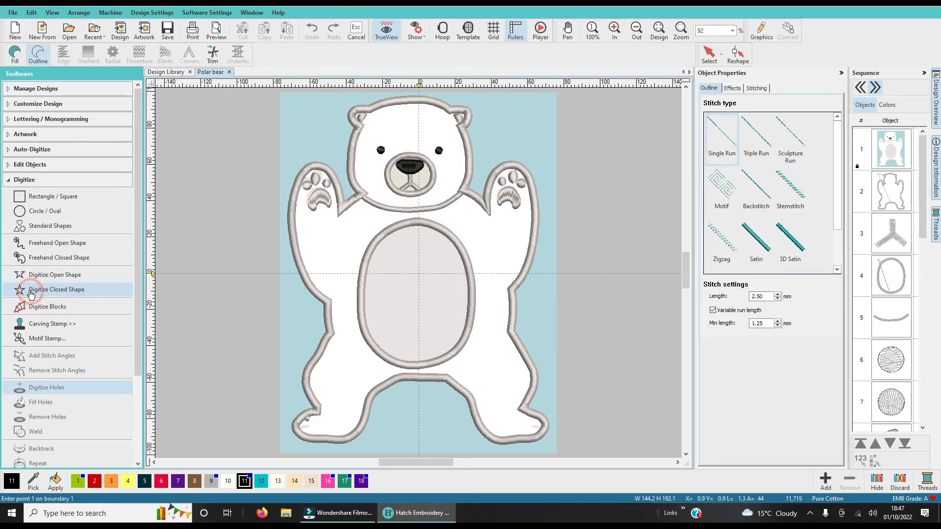
left_click(212, 481)
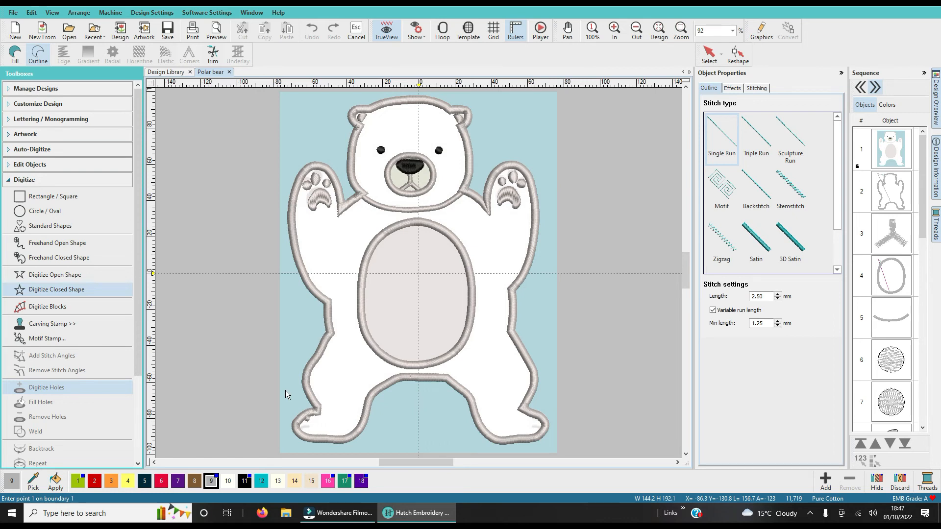
key("b")
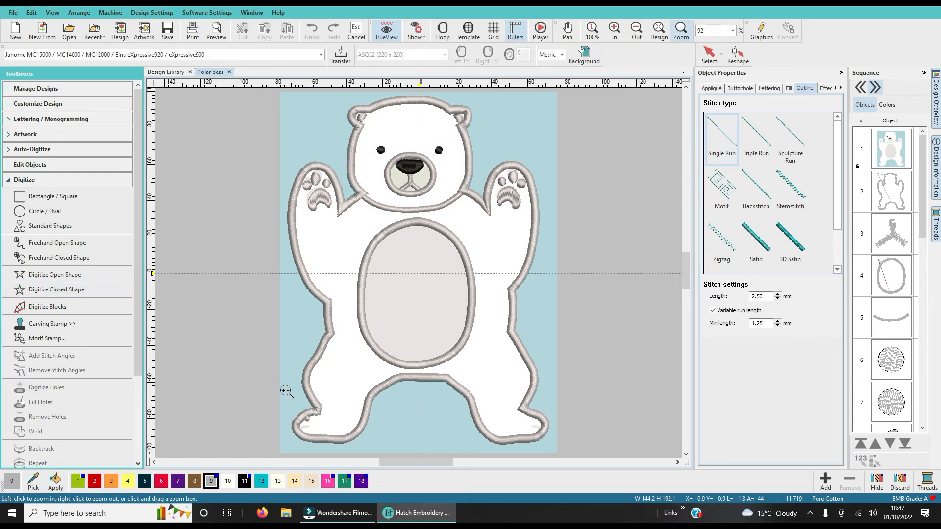
mouse_move(280, 369)
left_mouse_down()
mouse_move(287, 433)
mouse_move(401, 364)
left_mouse_up()
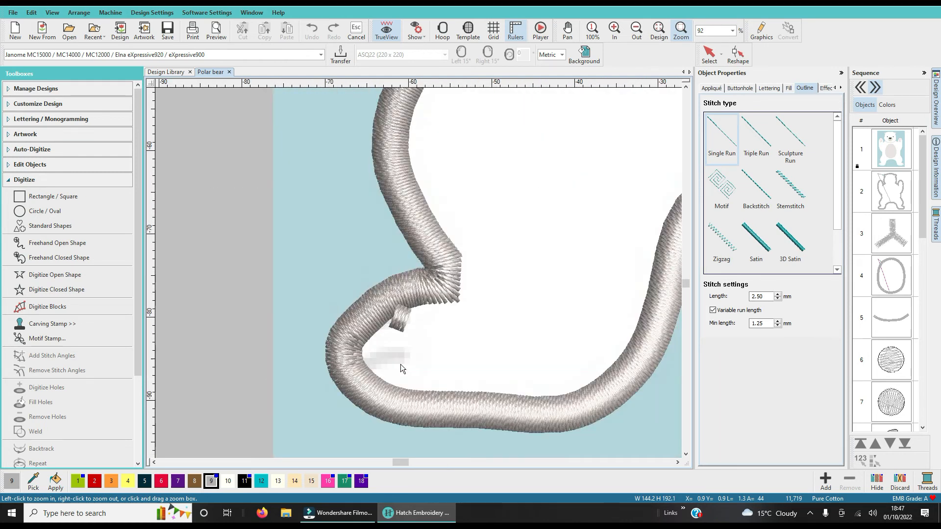
left_click(365, 357)
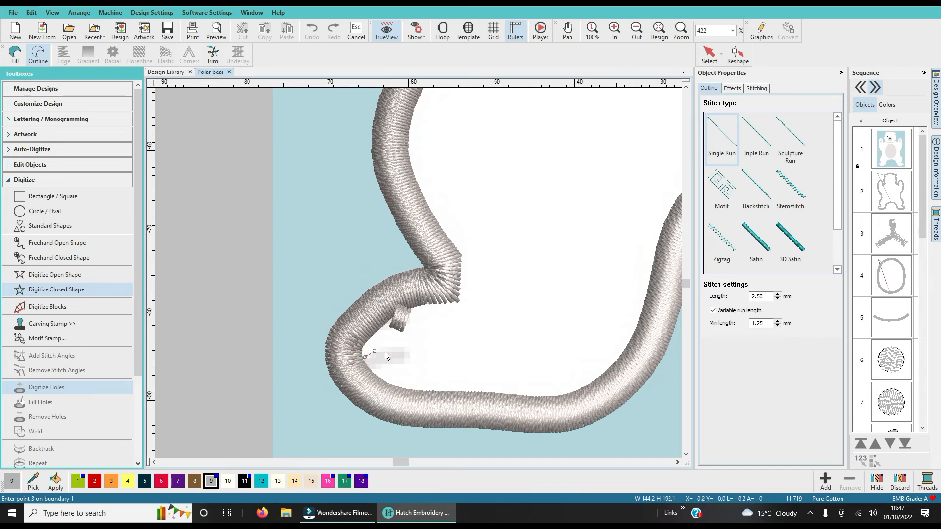
left_click(394, 351)
left_click(407, 353)
left_click(405, 362)
left_click(382, 363)
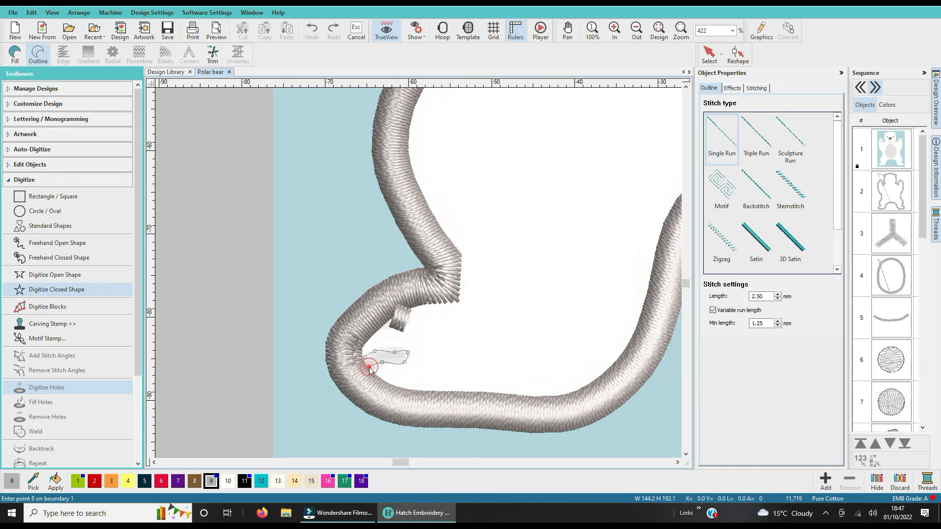
key("Return")
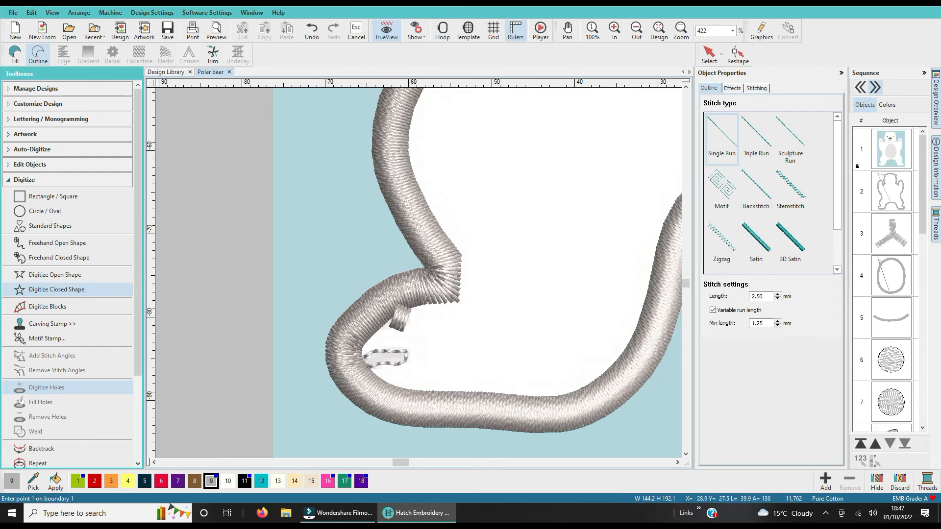
Convert the left-hand foot's lower toe mark from a Single Run outline to a Satin fill.
left_click(15, 54)
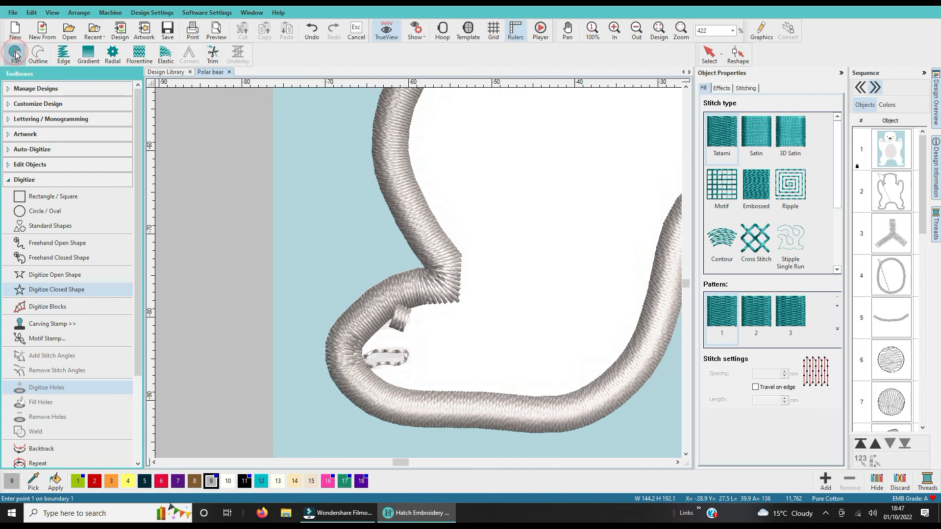
left_click(758, 139)
scroll(833, 230, "down", 2)
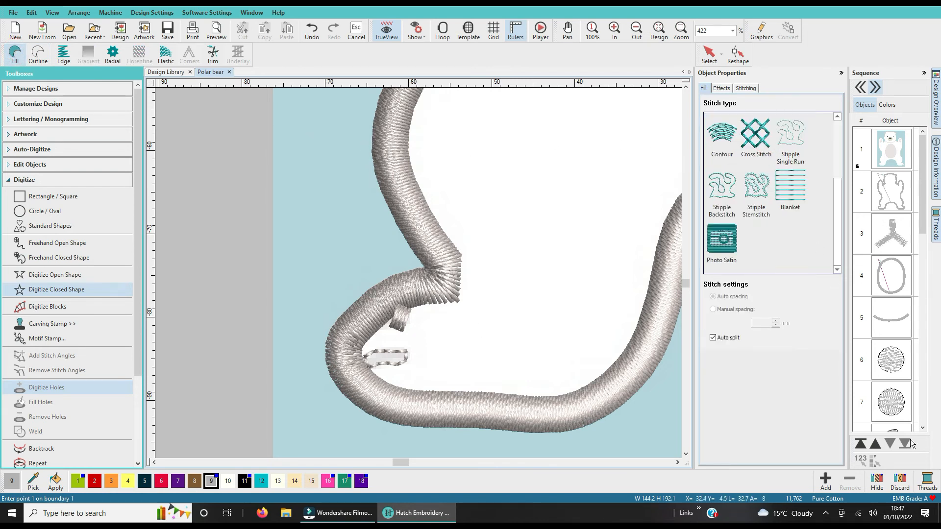
scroll(883, 330, "down", 3)
scroll(883, 331, "down", 5)
left_click(891, 403)
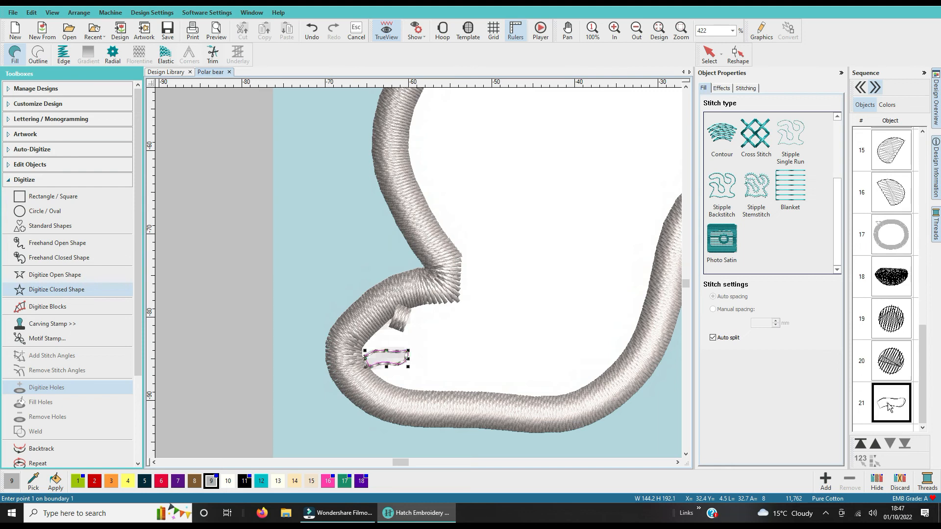
left_click(16, 55)
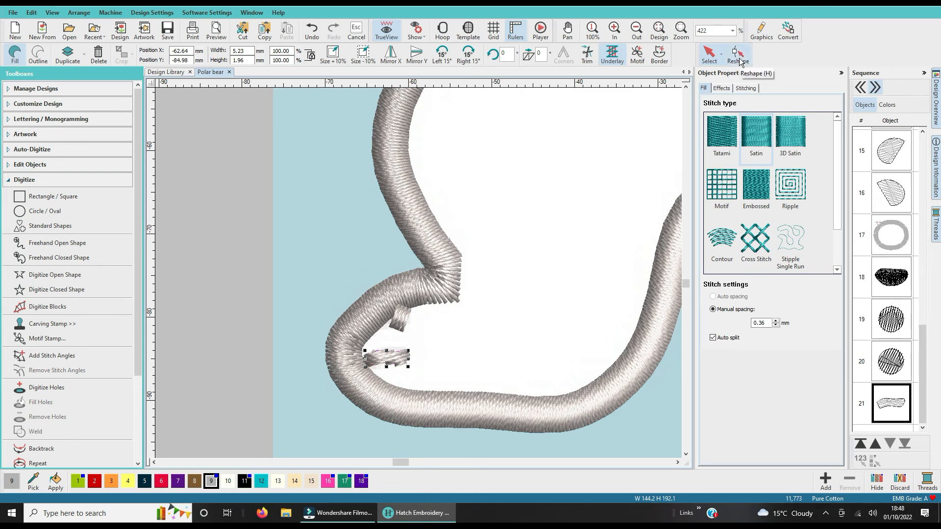
left_click(175, 228)
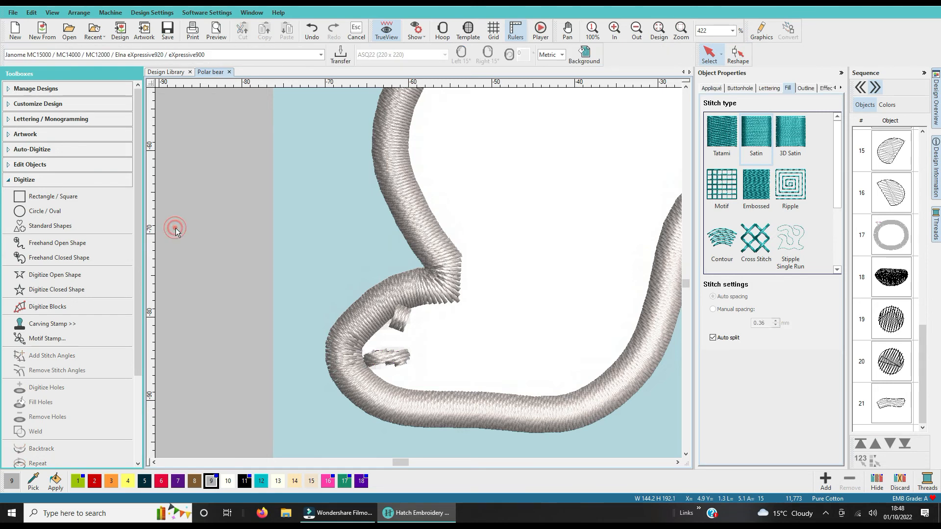
Duplicate the left-hand foot's lower toe mark, mirror the copy horizontally and place it on the right-hand foot's lower toe line.
scroll(419, 273, "down", 5)
scroll(417, 274, "down", 2)
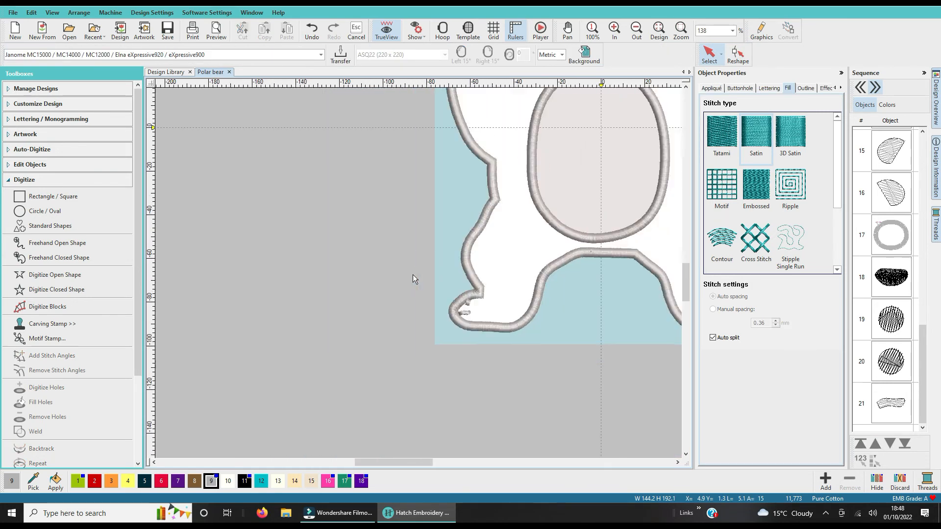
scroll(401, 275, "up", 4)
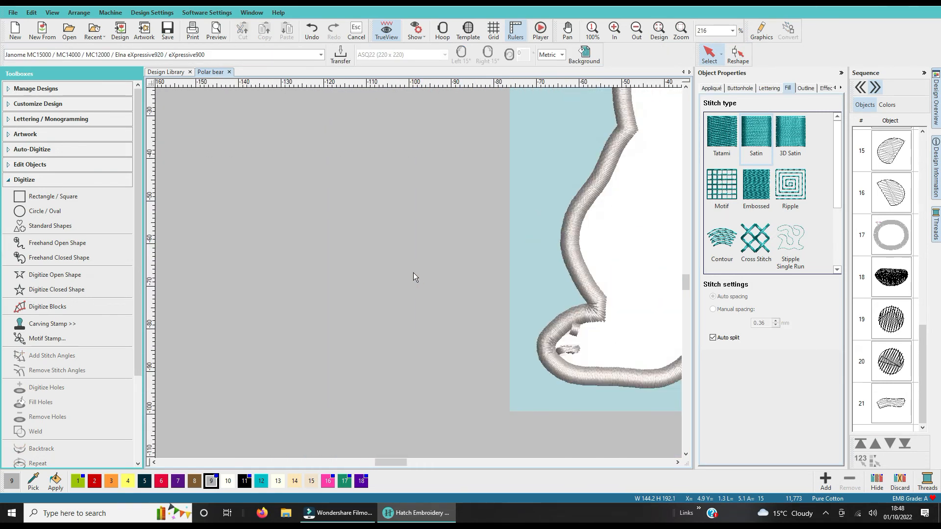
left_click(567, 349)
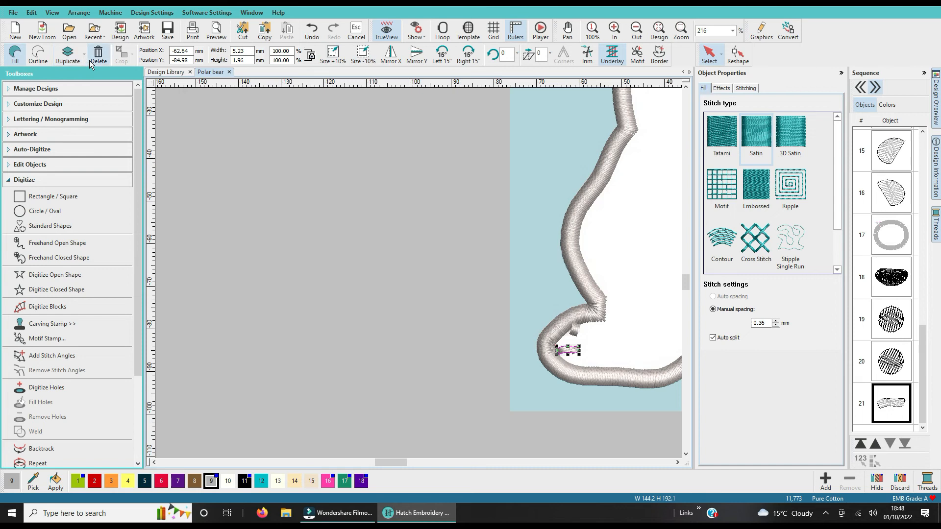
left_click(59, 50)
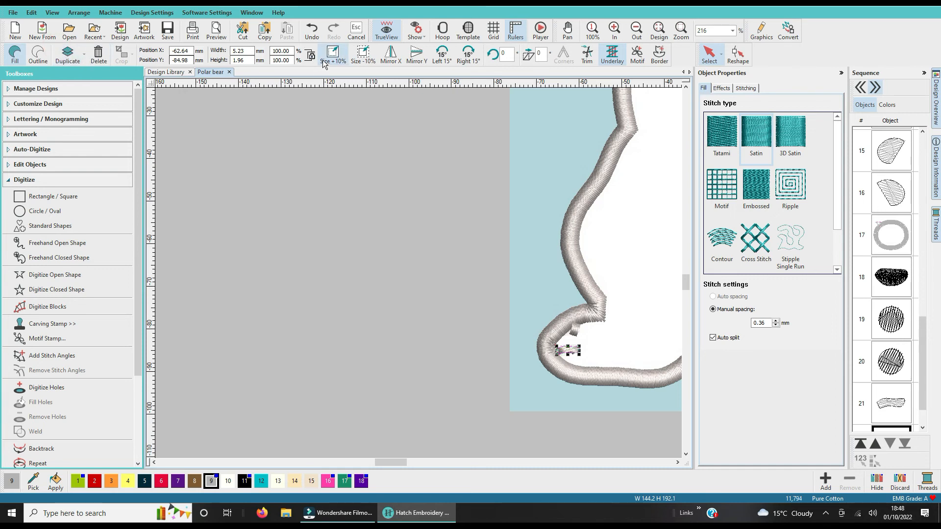
left_click(387, 52)
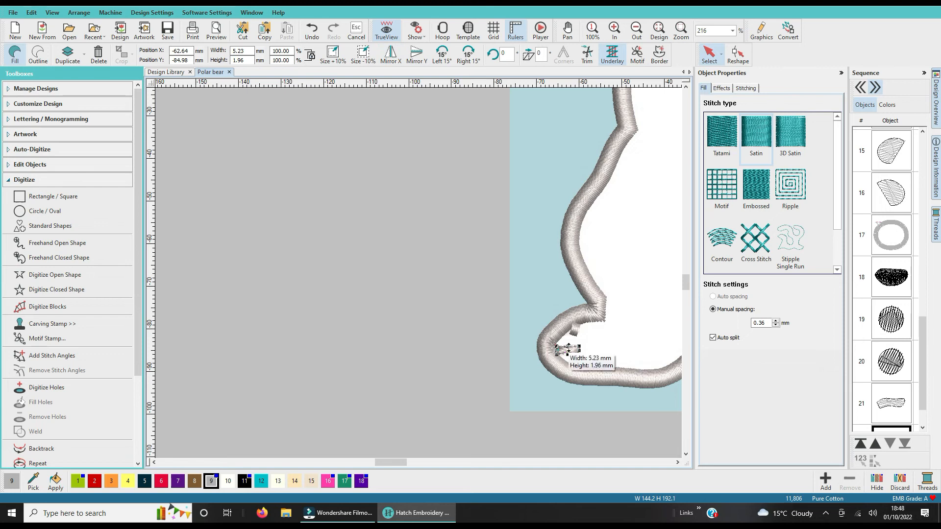
left_click_drag(570, 353, 633, 268)
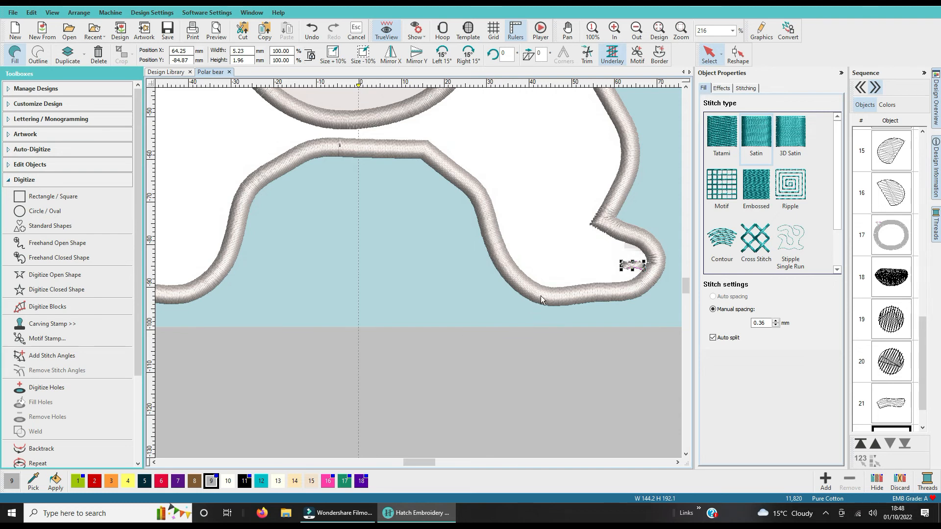
left_click(394, 341)
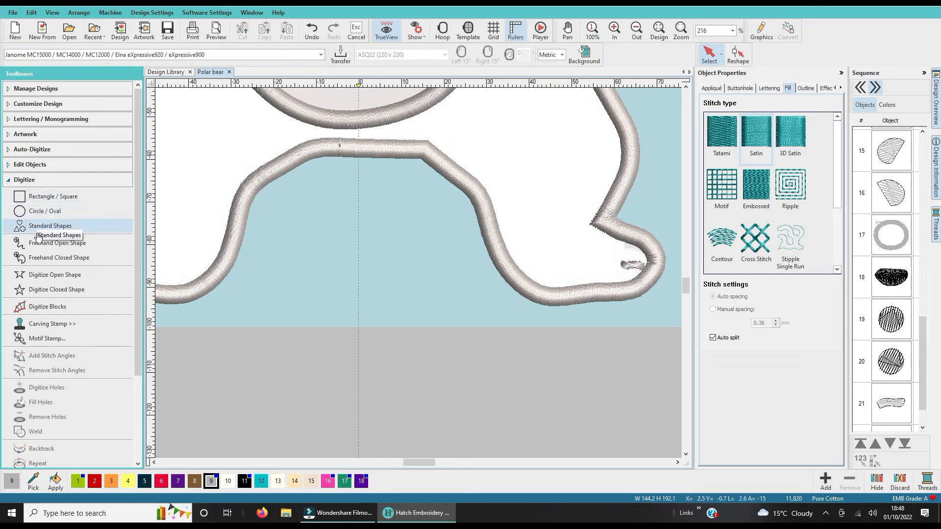
Try to digitize the right-hand foot's upper toe mark as a small closed Satin shape.
left_click(34, 292)
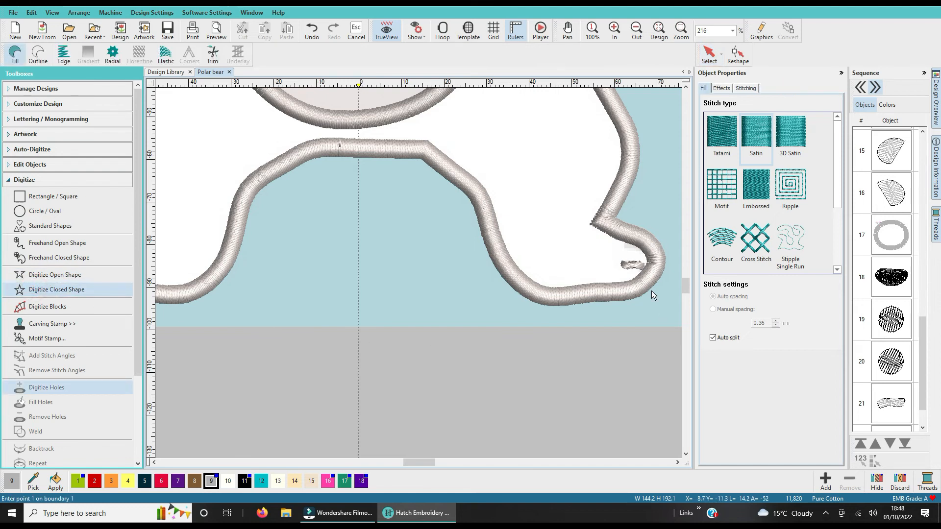
left_click(638, 251)
left_click(623, 249)
left_click(622, 243)
left_click(634, 245)
key("Return")
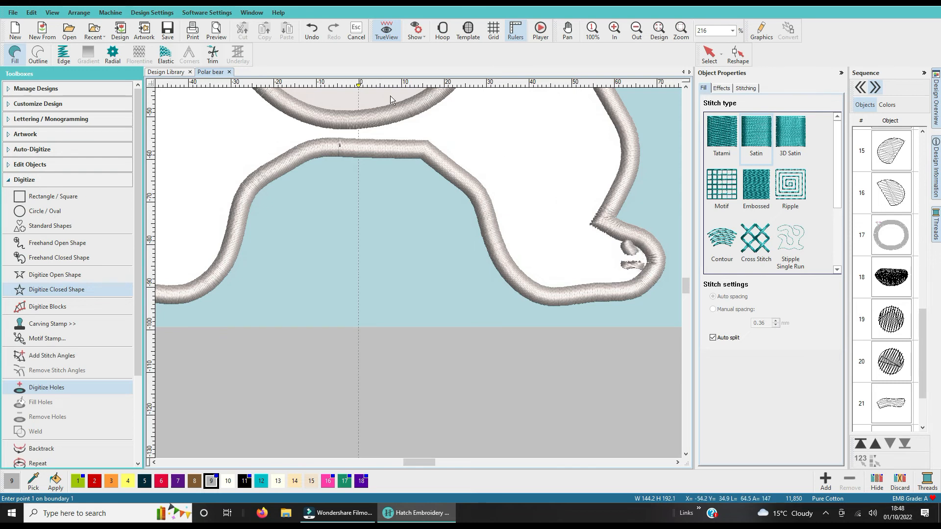
left_click(308, 32)
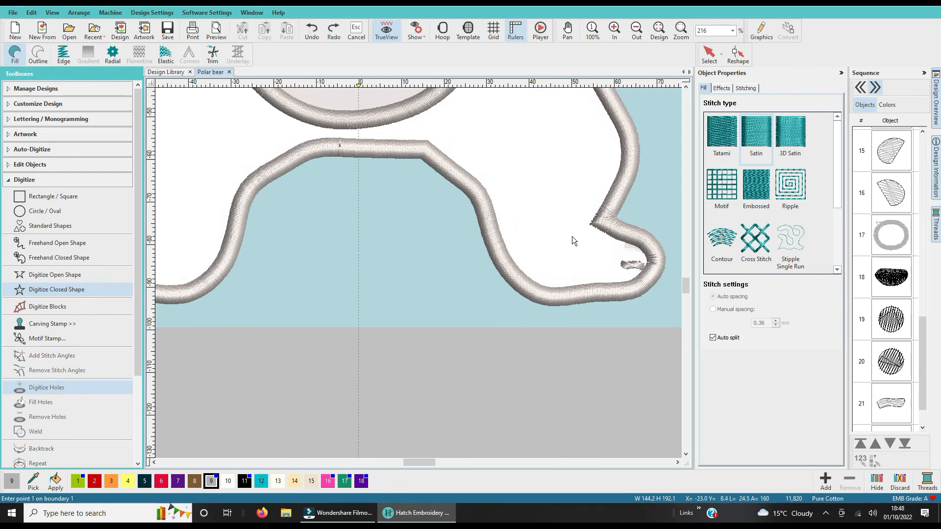
Digitize the right-hand foot's short upper toe mark as a closed Satin shape in gray thread 9.
left_click(635, 248)
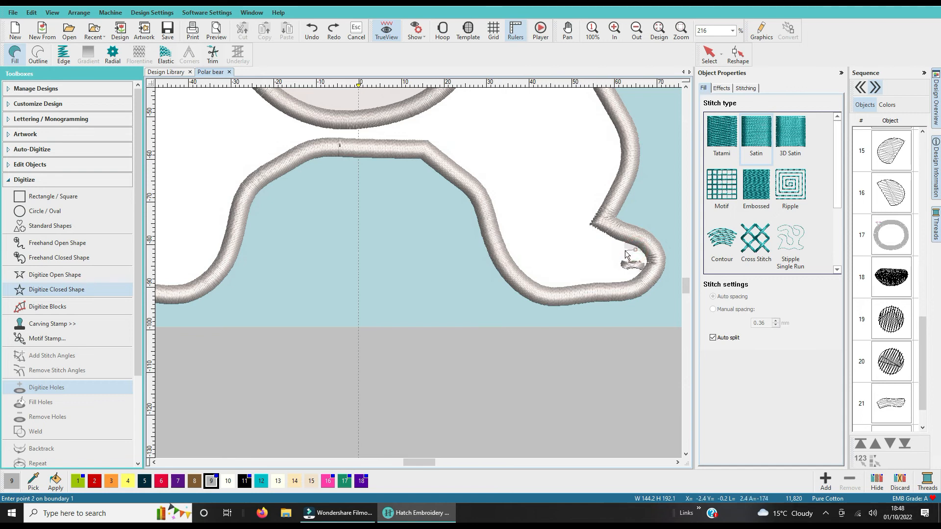
left_click(625, 245)
key("Return")
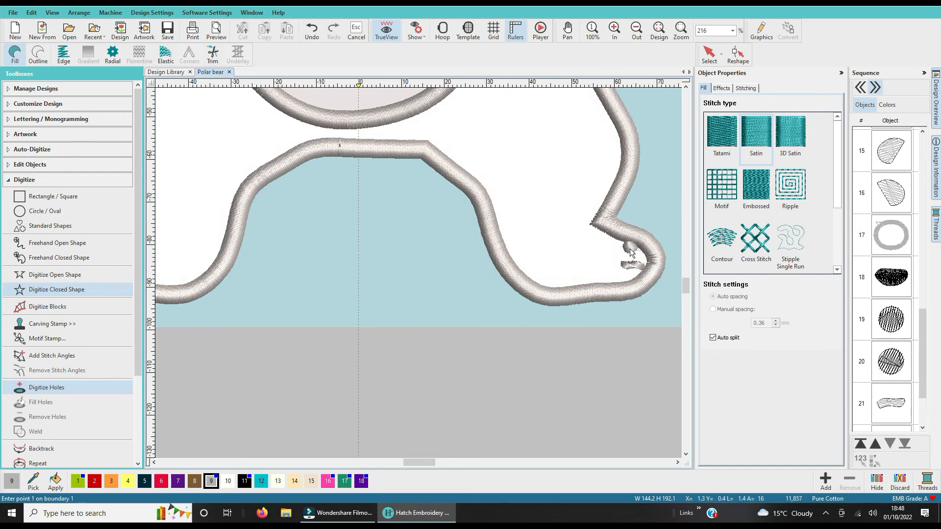
Move the three new toe marks three places earlier in the stitching sequence, ahead of the black nose and eyes.
scroll(426, 304, "down", 3)
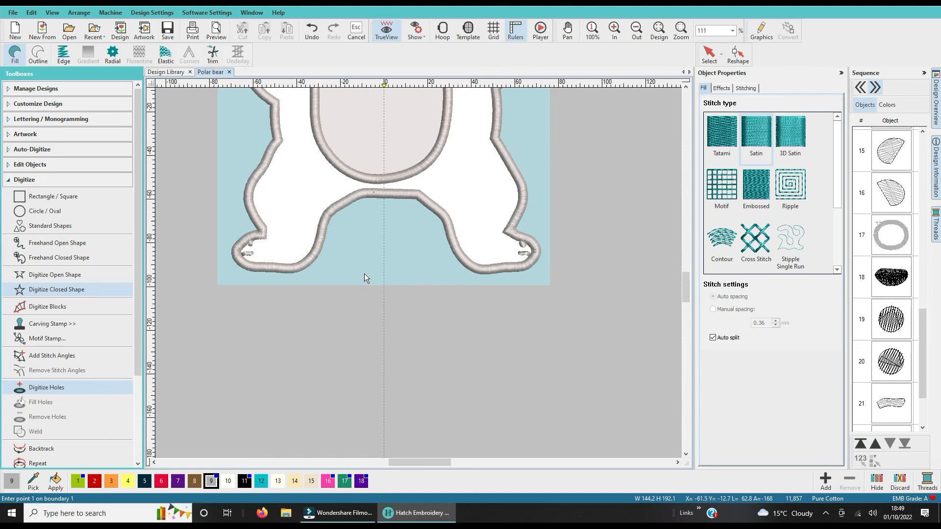
scroll(368, 265, "down", 2)
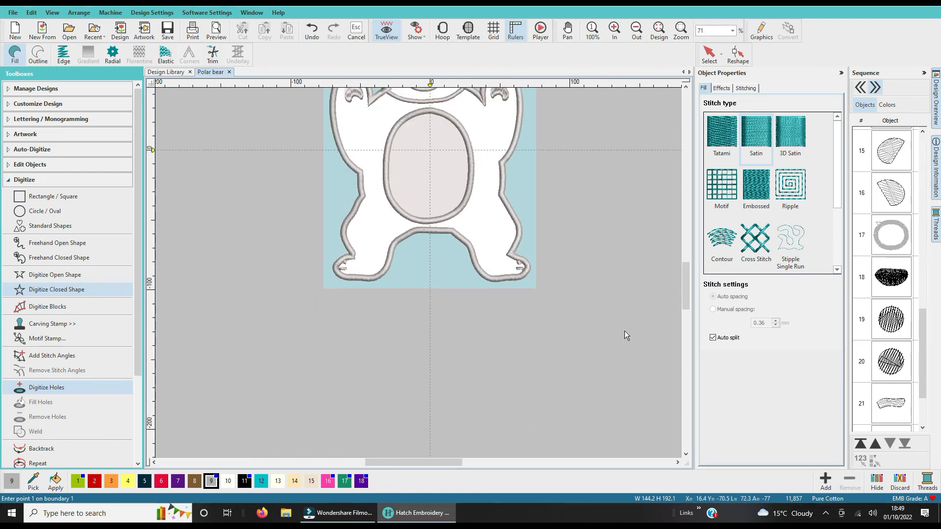
scroll(895, 259, "down", 2)
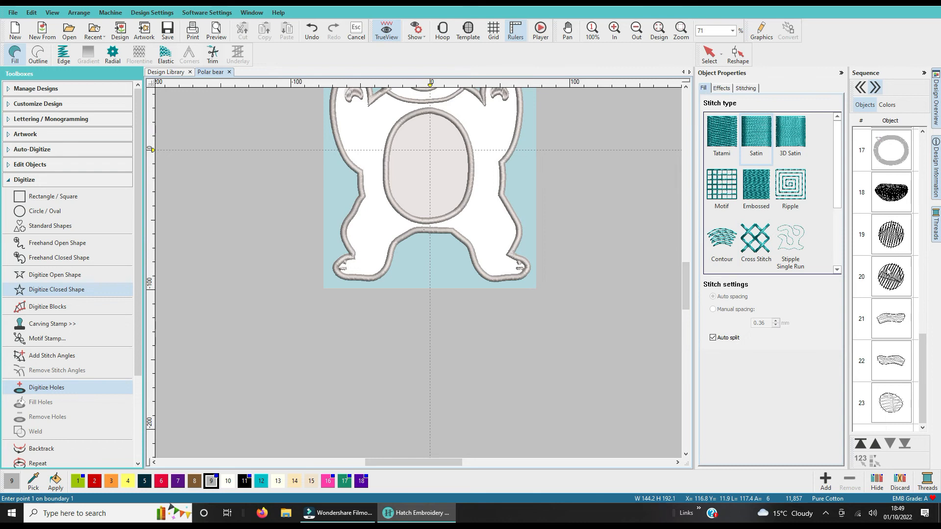
left_click(893, 326)
left_click(894, 363, "ctrl")
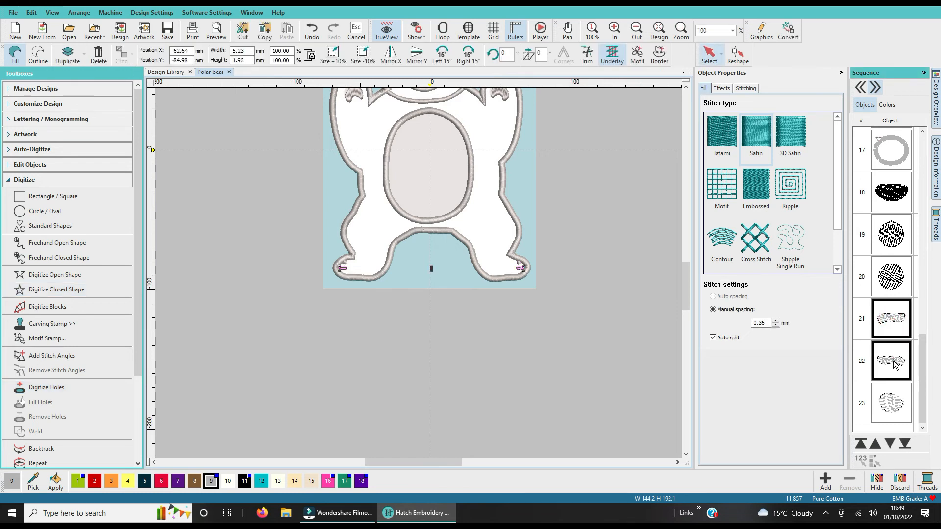
left_click(891, 404, "ctrl")
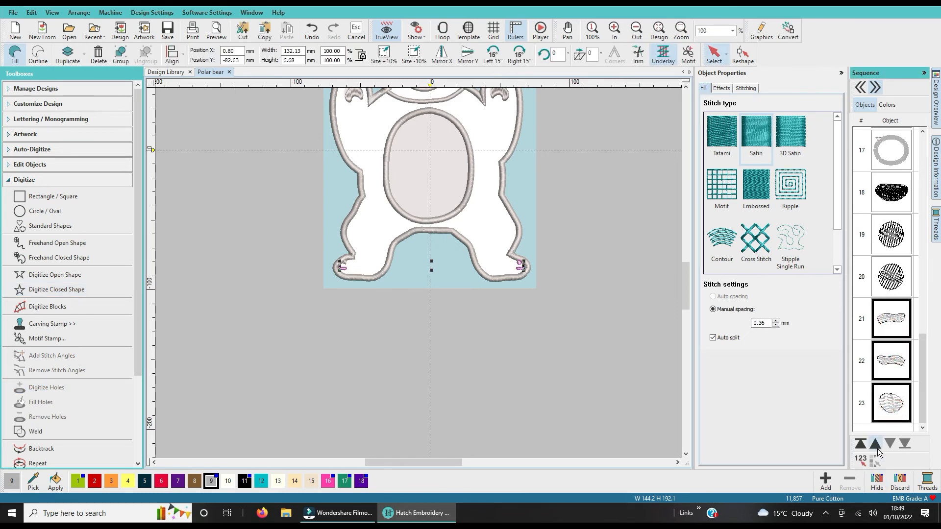
left_click(876, 446)
left_click(876, 445)
left_click(877, 445)
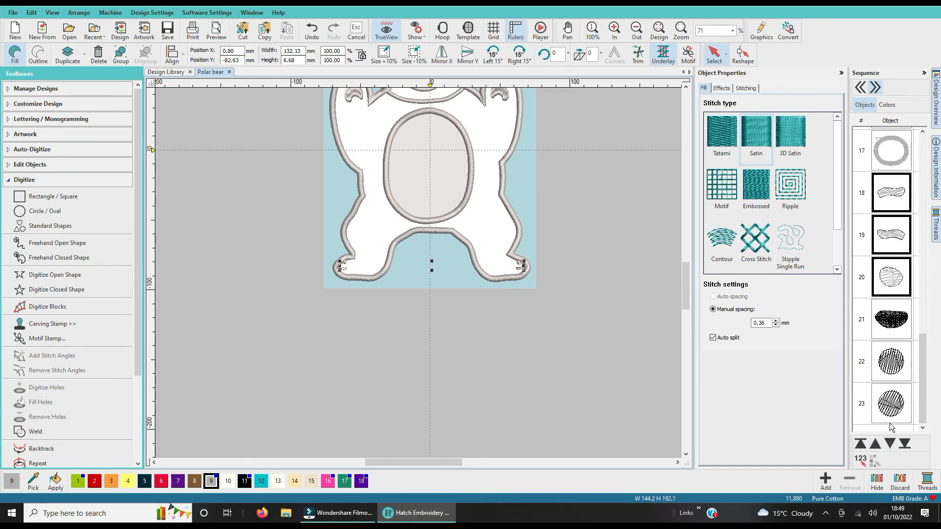
Bring the whole bear into view with nothing selected and save the design.
left_click_drag(921, 368, 910, 313)
left_click_drag(911, 279, 908, 156)
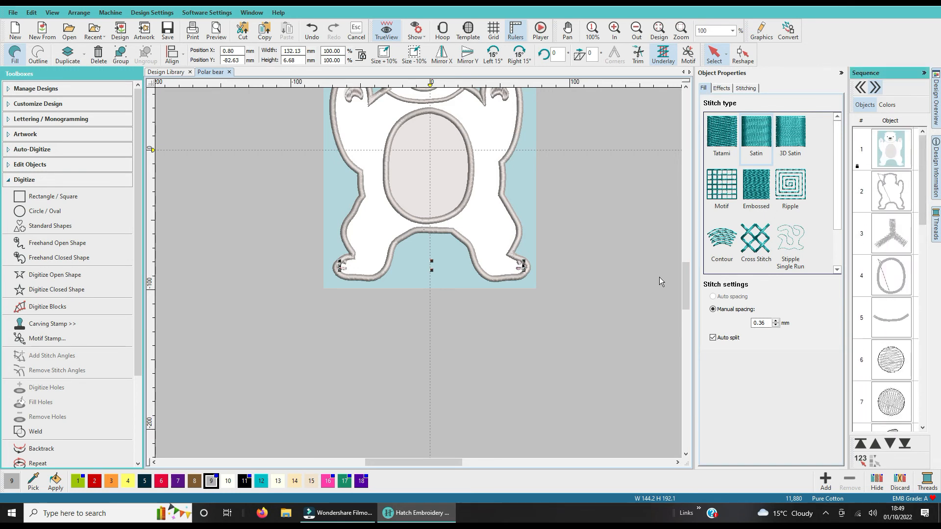
left_click(604, 189)
mouse_move(686, 283)
left_mouse_down()
mouse_move(687, 243)
mouse_move(687, 267)
left_mouse_up()
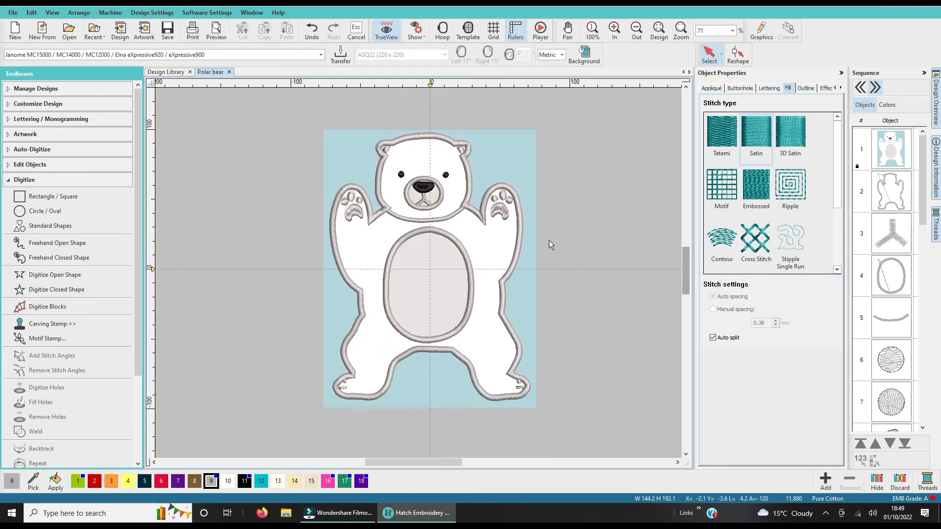
left_click(168, 32)
Recolor the bear's body appliqué with white thread color 10 and check the order of the remaining objects.
left_click(466, 342)
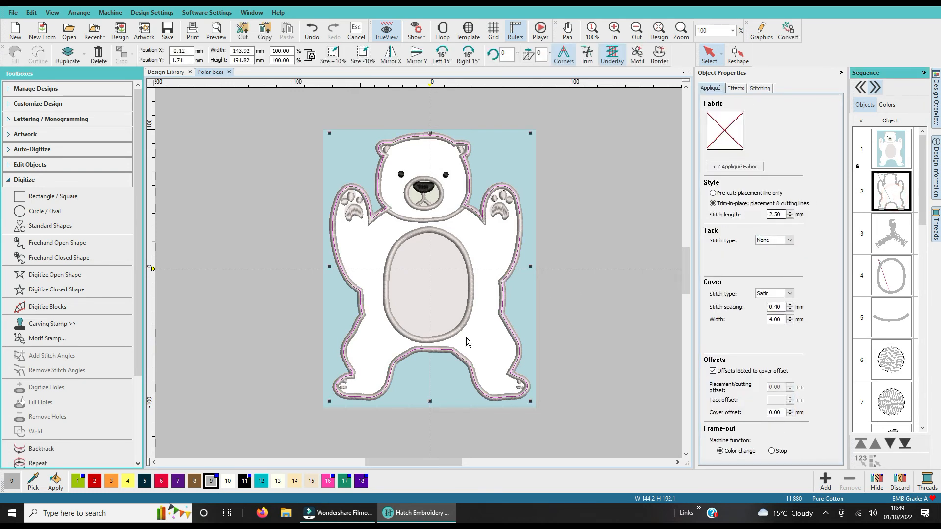
left_click(229, 481)
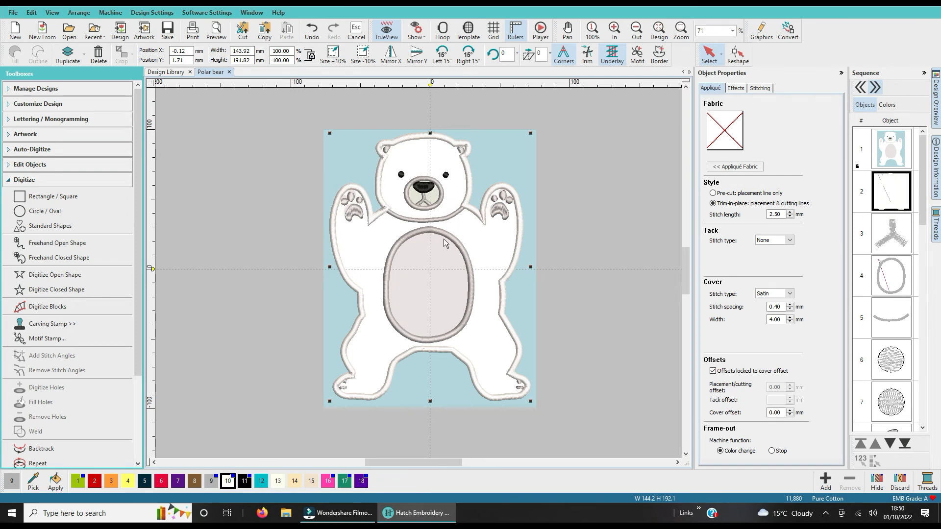
scroll(892, 317, "down", 1)
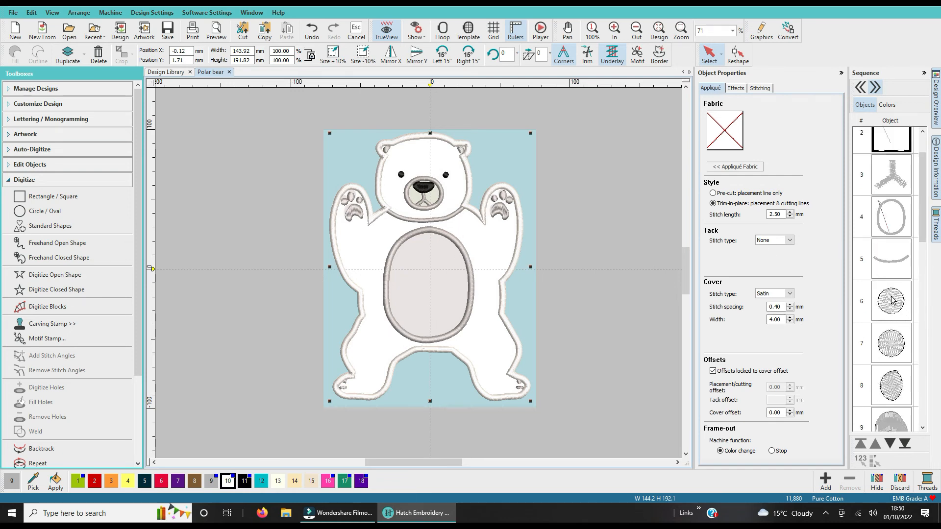
scroll(882, 277, "down", 10)
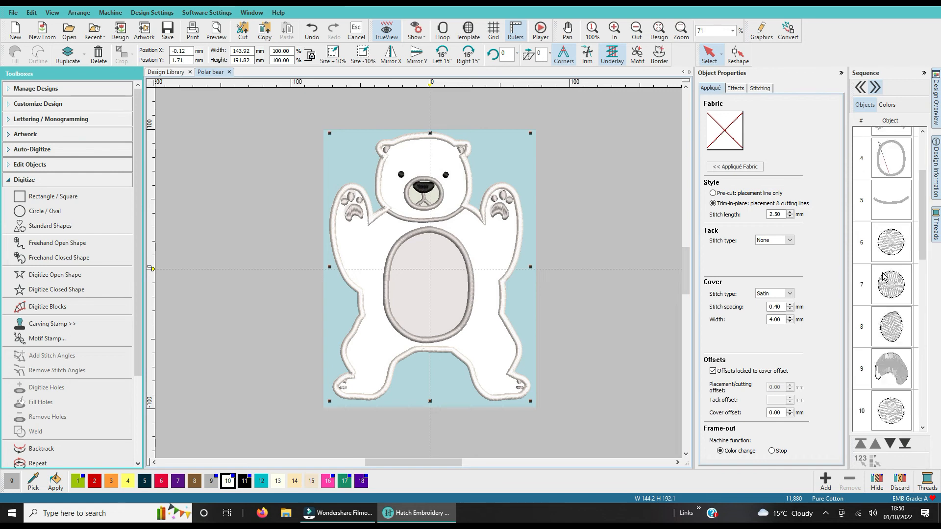
scroll(881, 277, "down", 5)
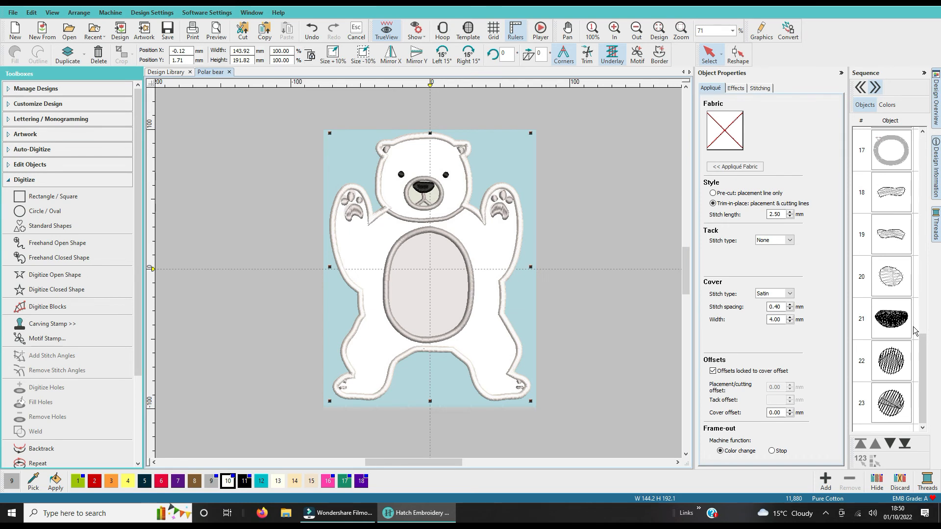
left_click(574, 323)
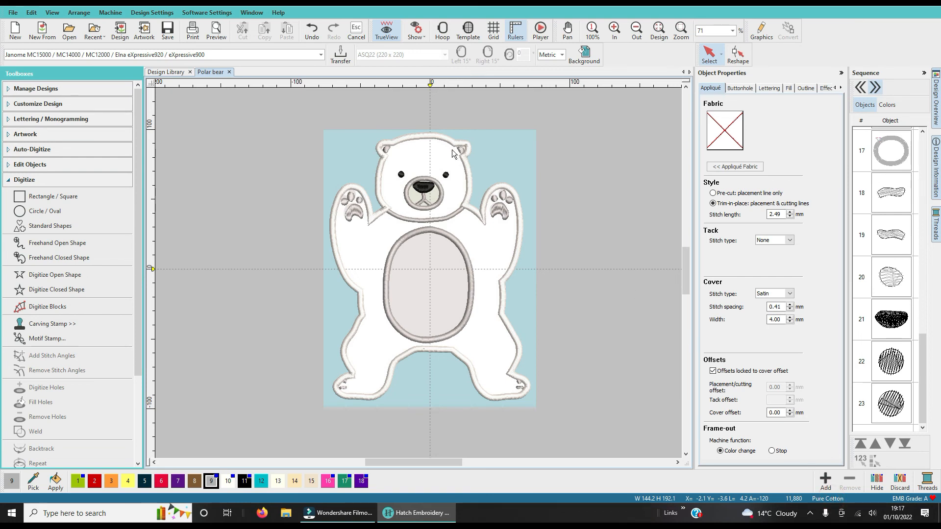
Look through the managed auto fabrics, highlight Wool in the list, and return to the design with nothing selected.
left_click(222, 13)
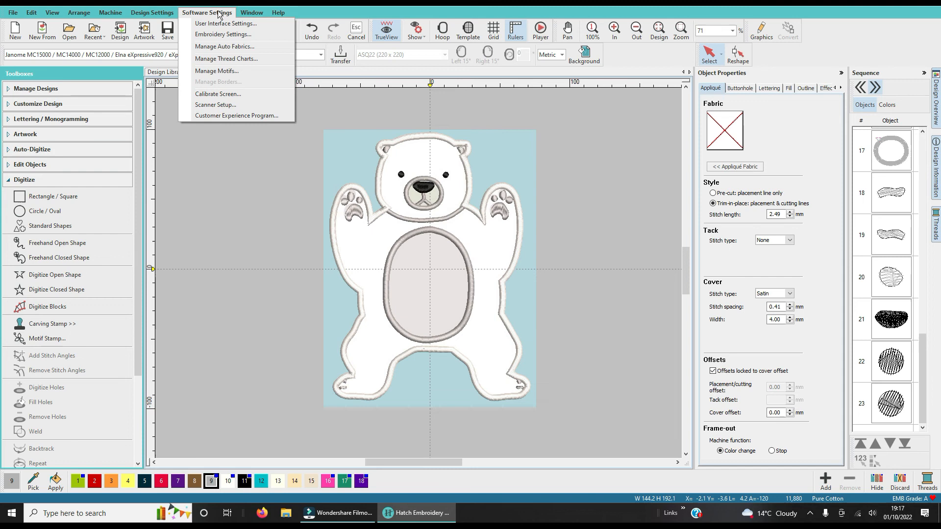
left_click(206, 47)
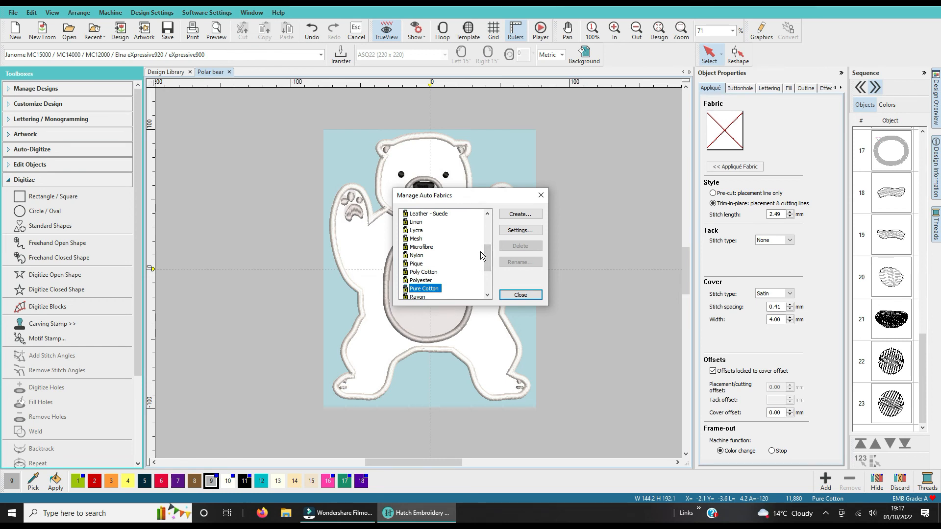
left_click_drag(487, 253, 487, 281)
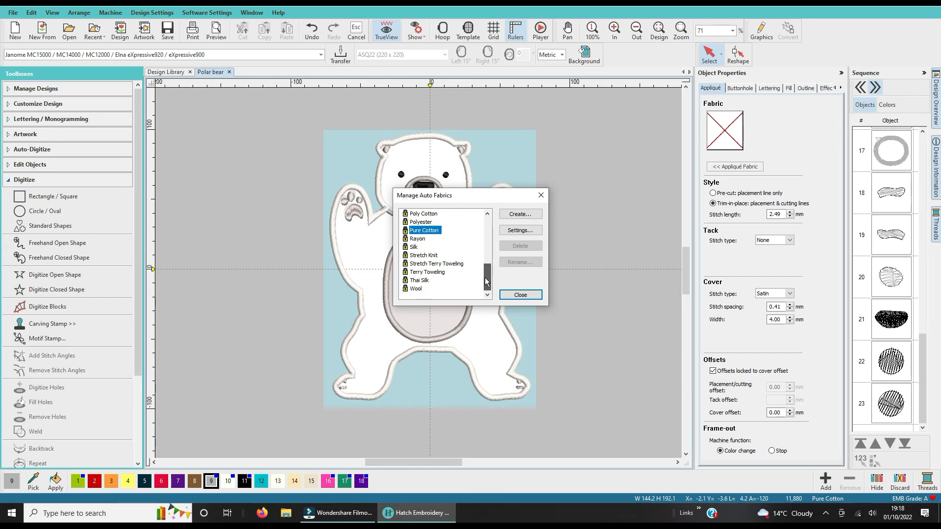
mouse_move(484, 276)
left_mouse_down()
mouse_move(484, 225)
mouse_move(483, 274)
left_mouse_up()
left_click(416, 289)
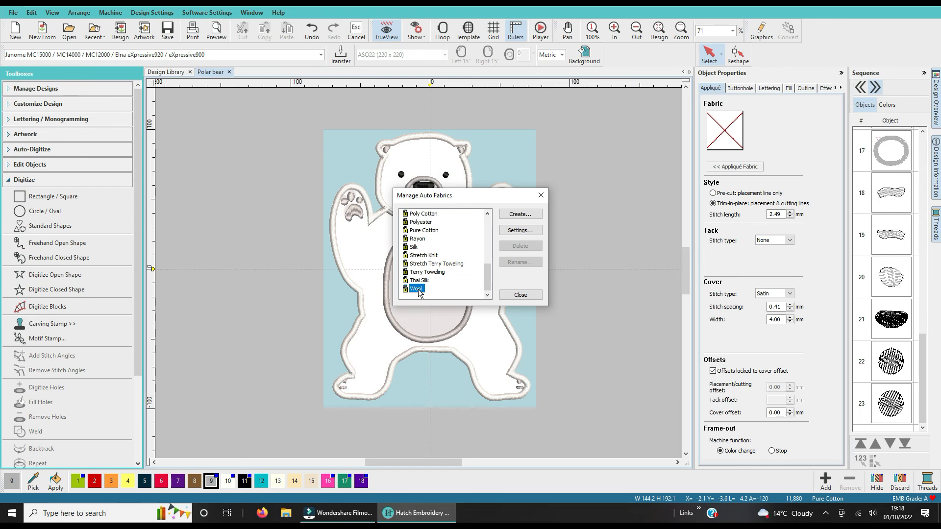
left_click(522, 296)
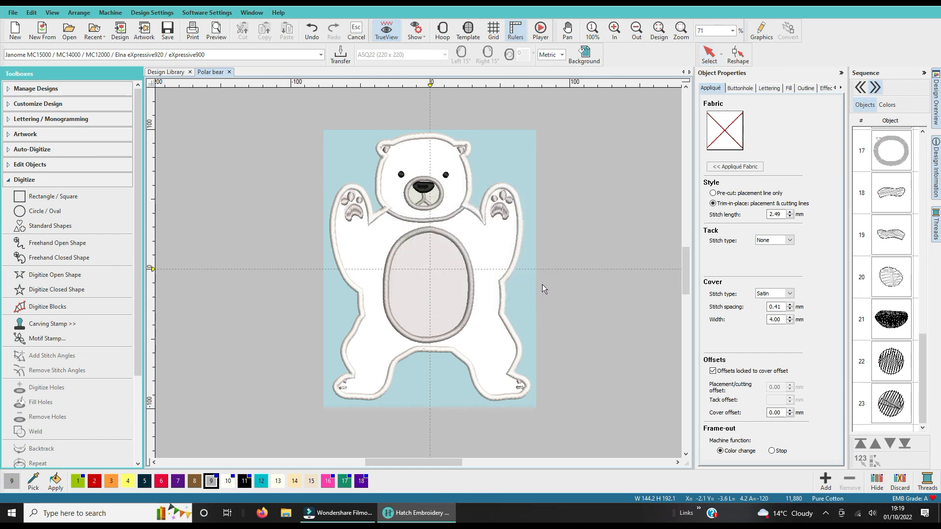
left_click(465, 165)
left_click(564, 256)
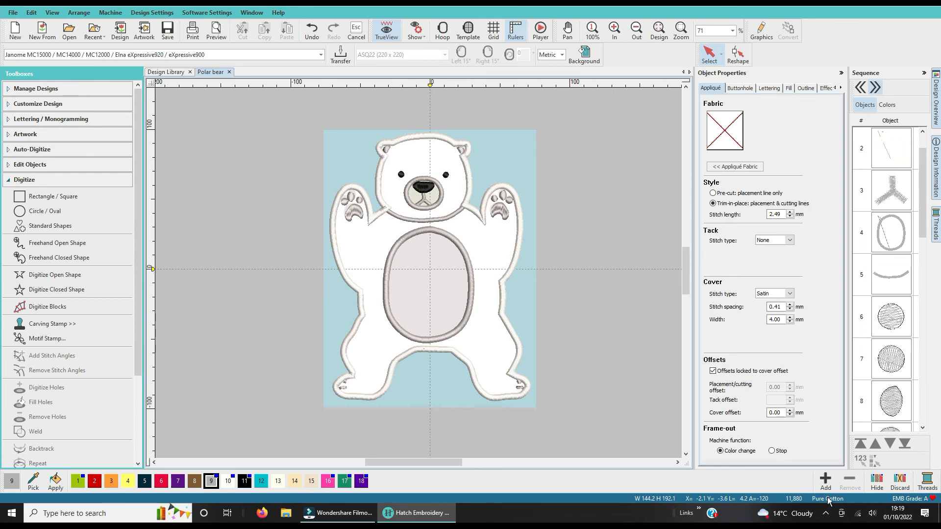
Set the design's auto fabric to Wool and apply it to the bear.
left_click(171, 13)
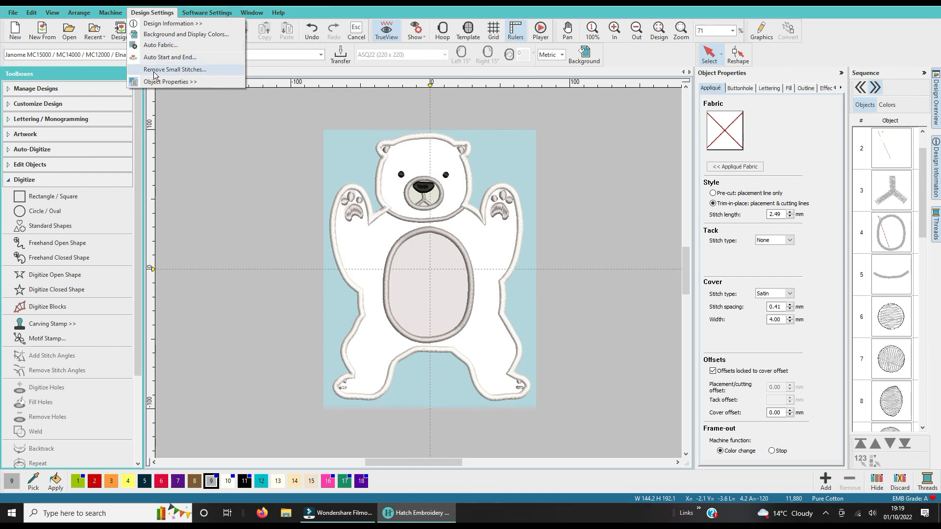
mouse_move(195, 14)
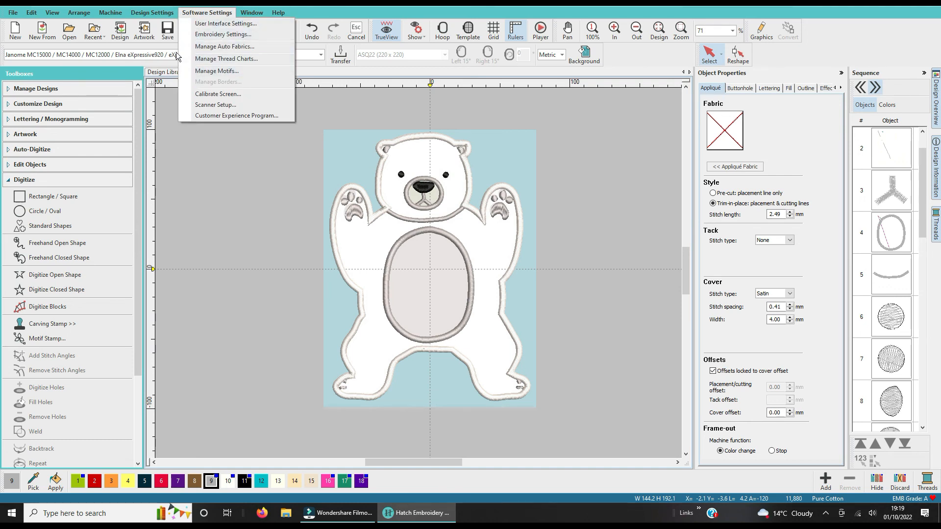
mouse_move(152, 13)
left_click(151, 46)
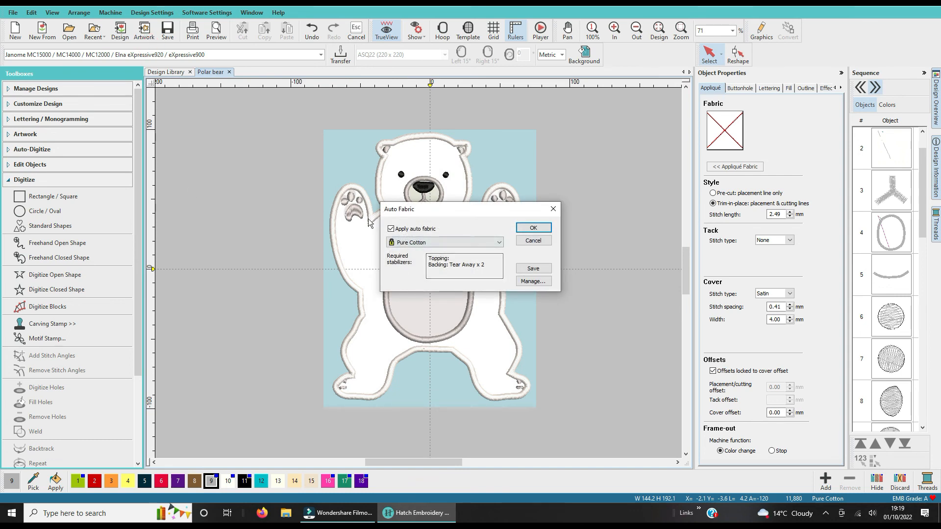
left_click(501, 240)
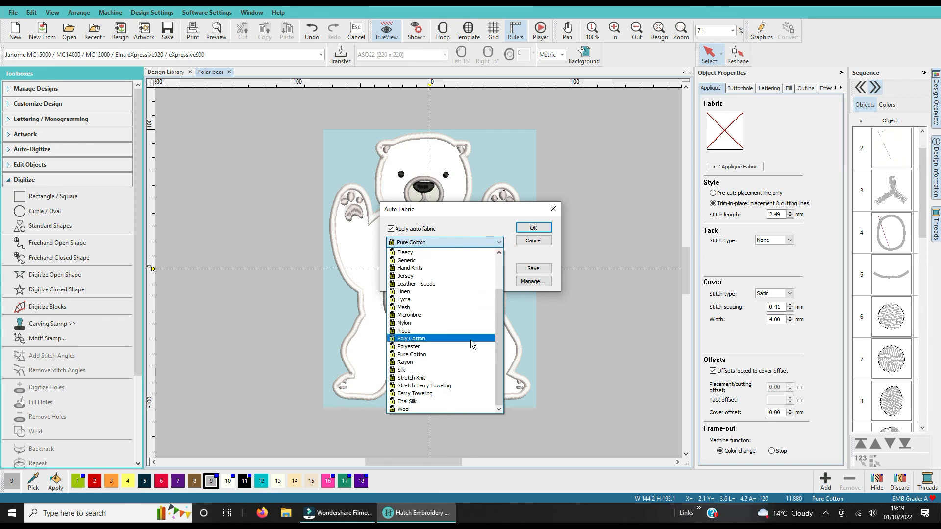
left_click(429, 409)
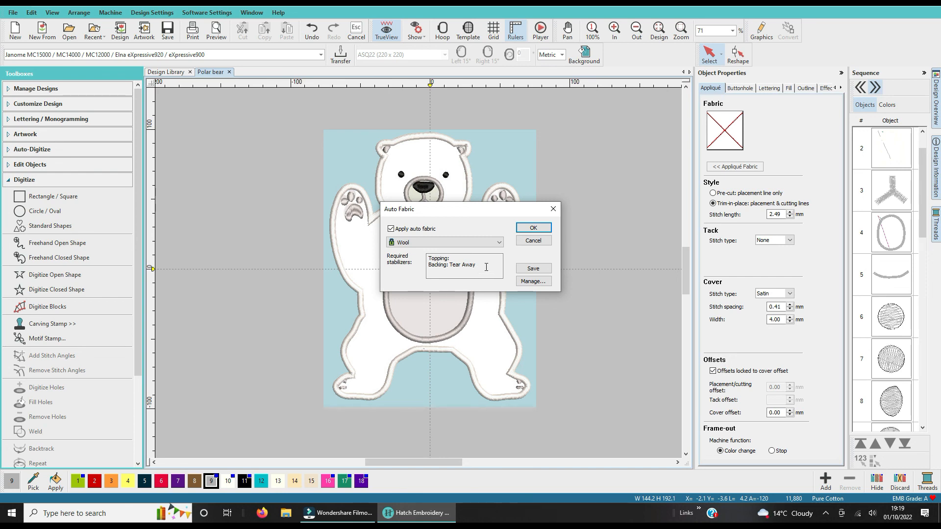
left_click(533, 228)
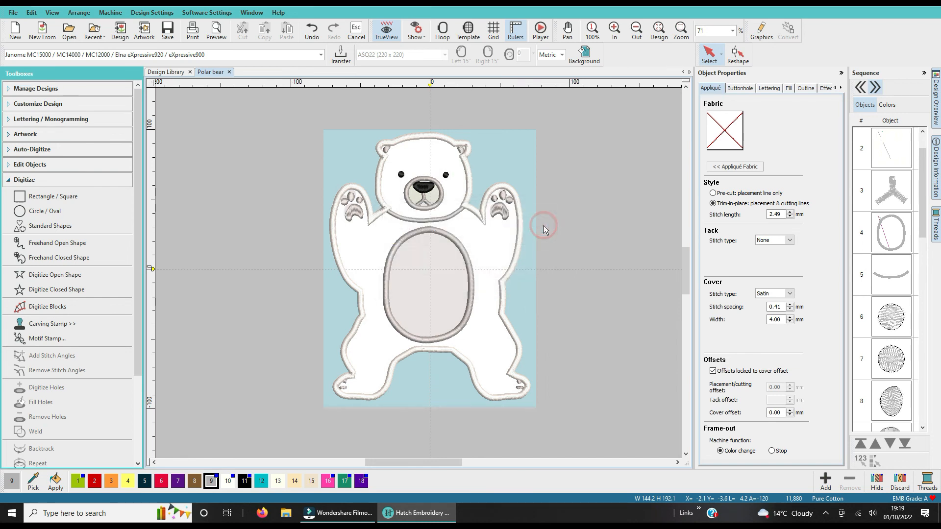